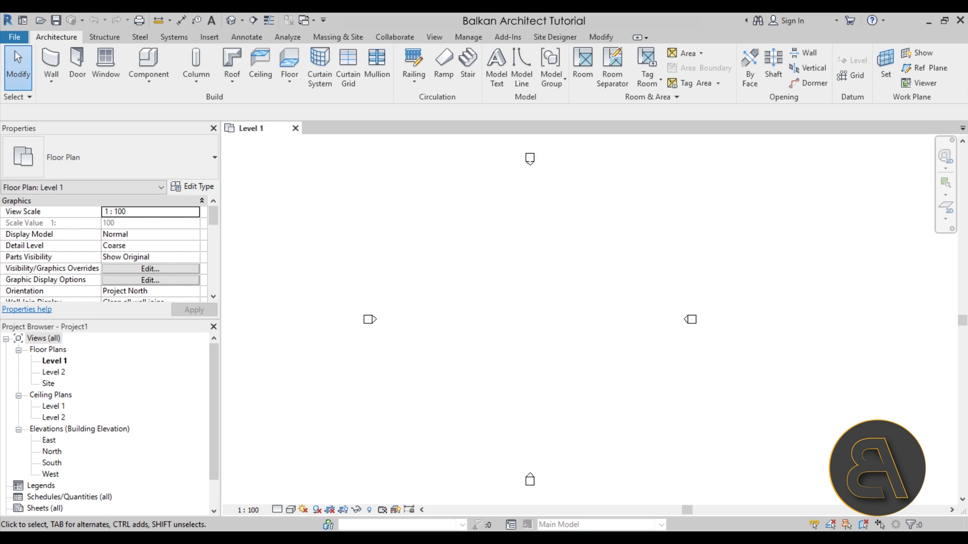
Set the project's Length format to Centimeters in Project Units
left_click(469, 36)
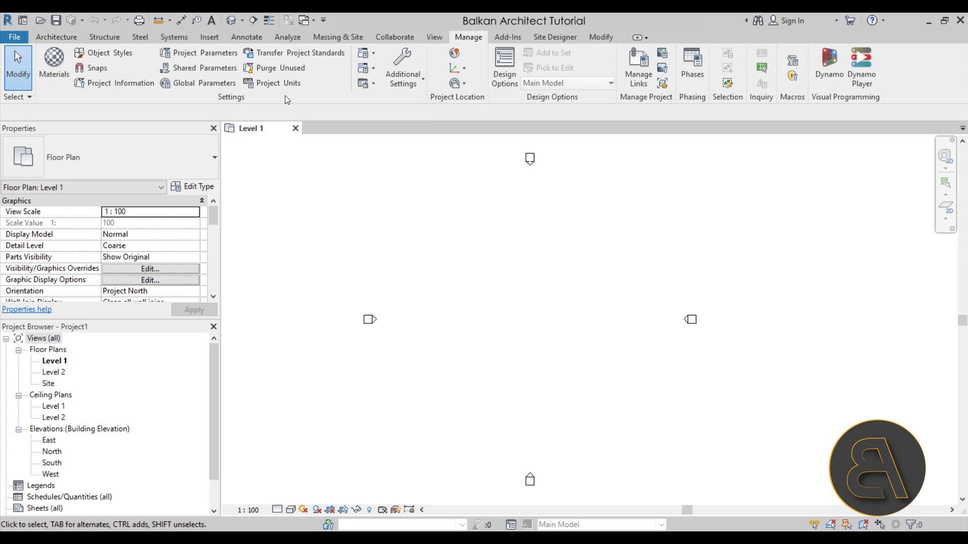
left_click(270, 84)
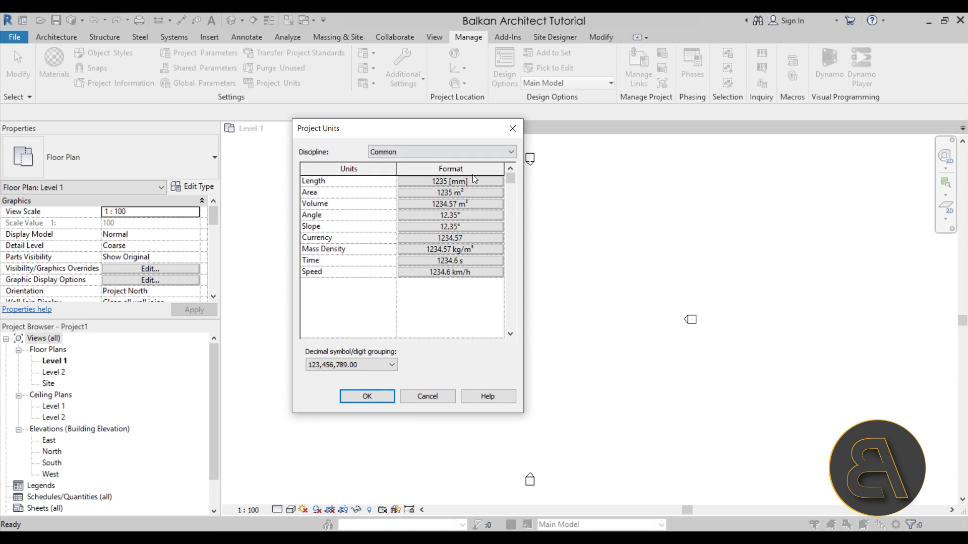
left_click(455, 180)
left_click_drag(336, 194, 341, 203)
left_click(330, 239)
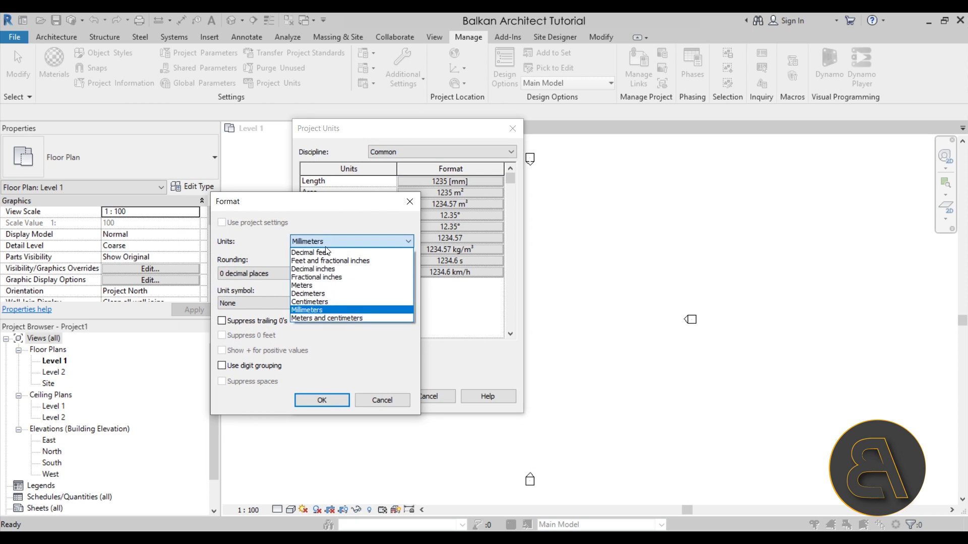
left_click(326, 301)
left_click(321, 401)
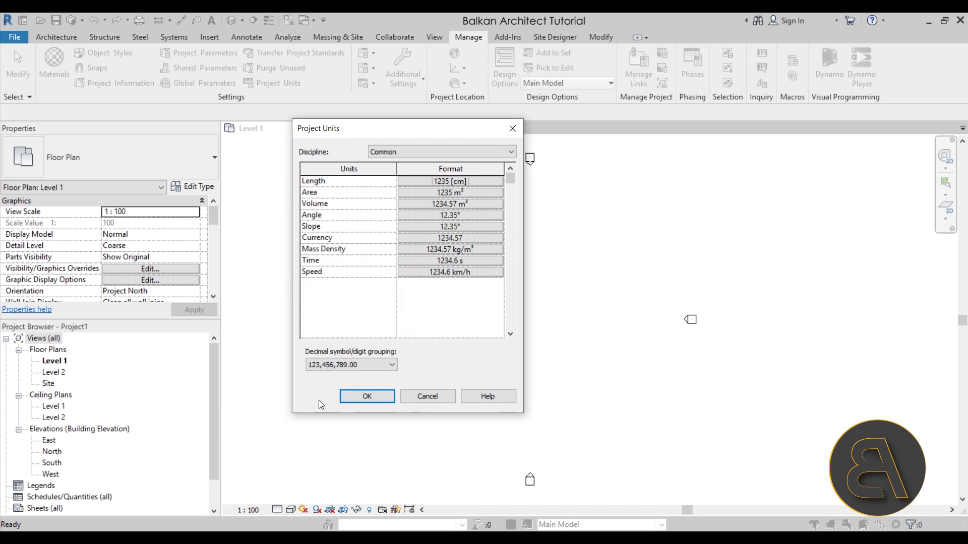
left_click(368, 397)
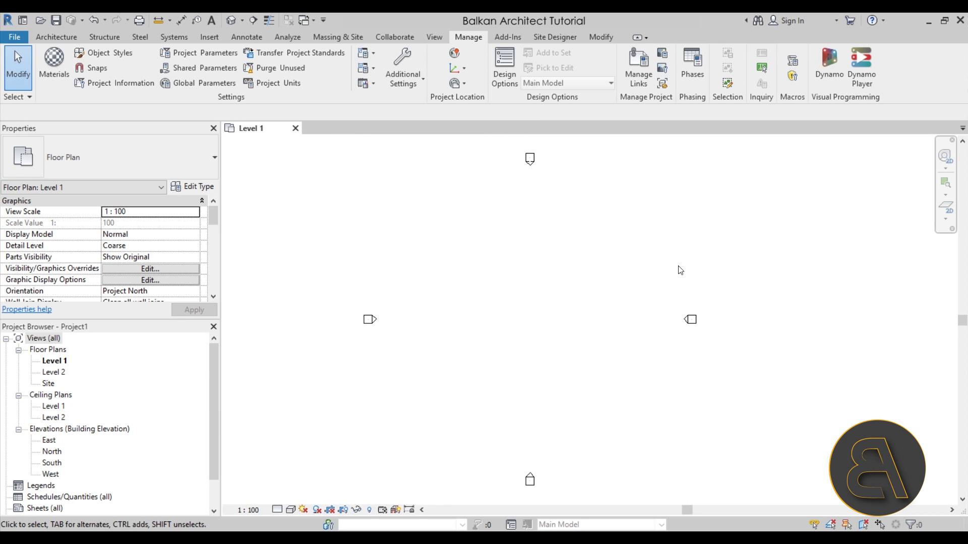
Draw a short Exterior - Brick and Block on Mtl. Stud wall near the Level 1 plan centre
left_click(56, 38)
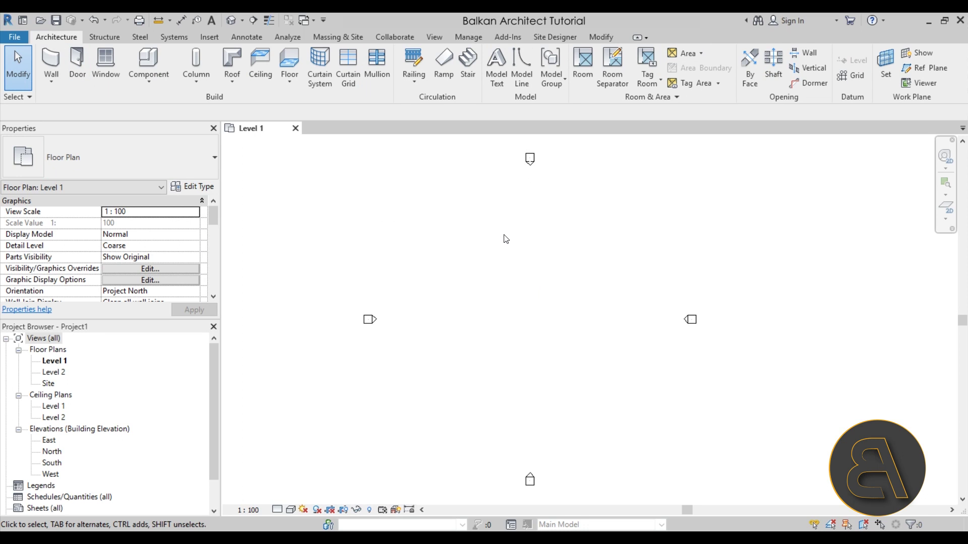
left_click(55, 63)
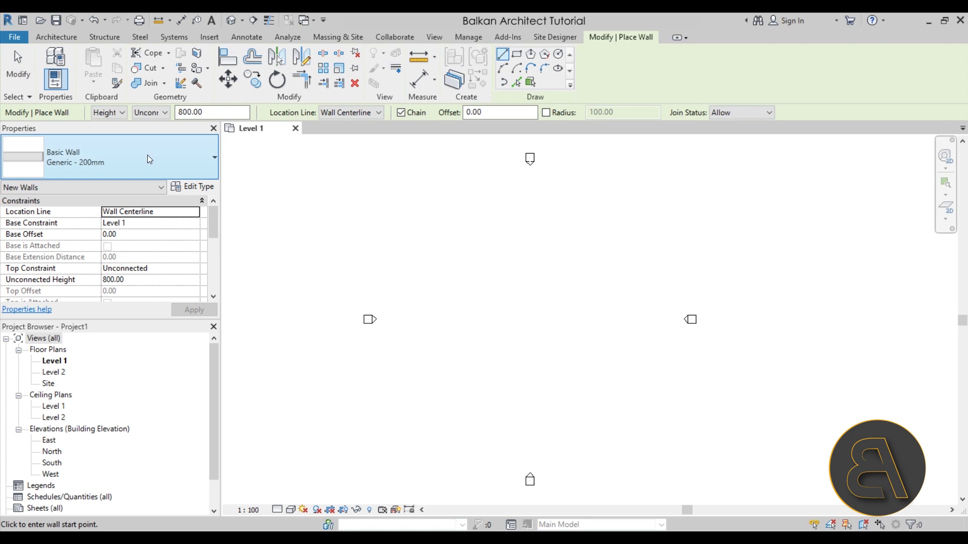
left_click(125, 167)
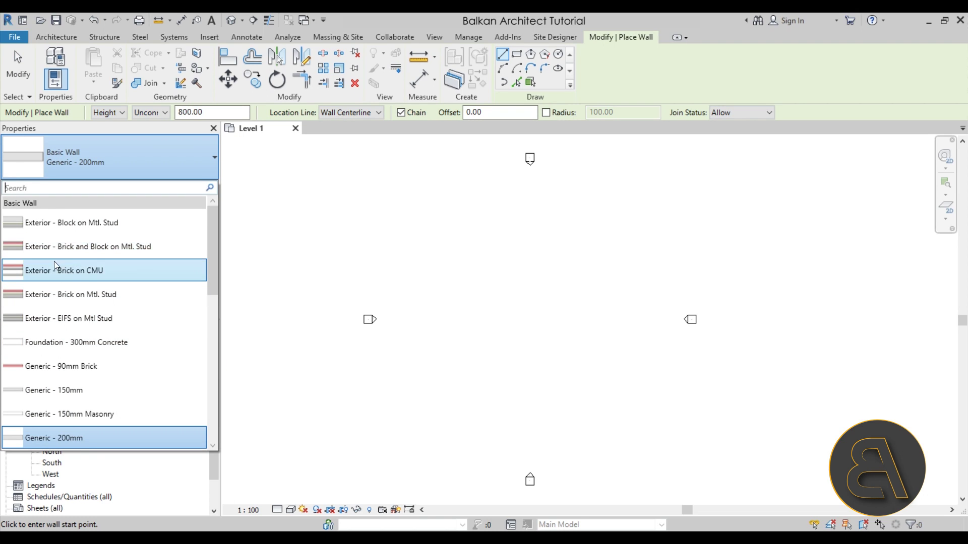
mouse_move(72, 248)
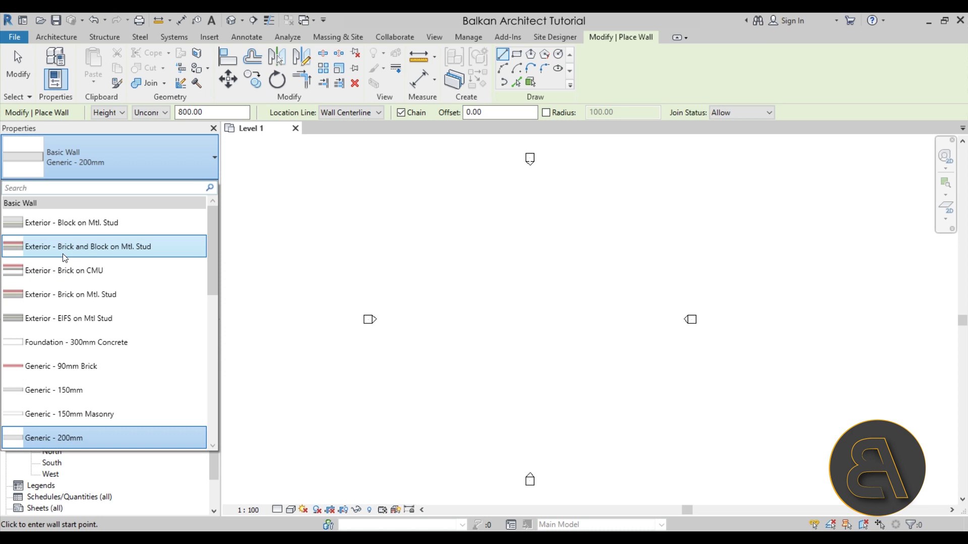
left_click(73, 249)
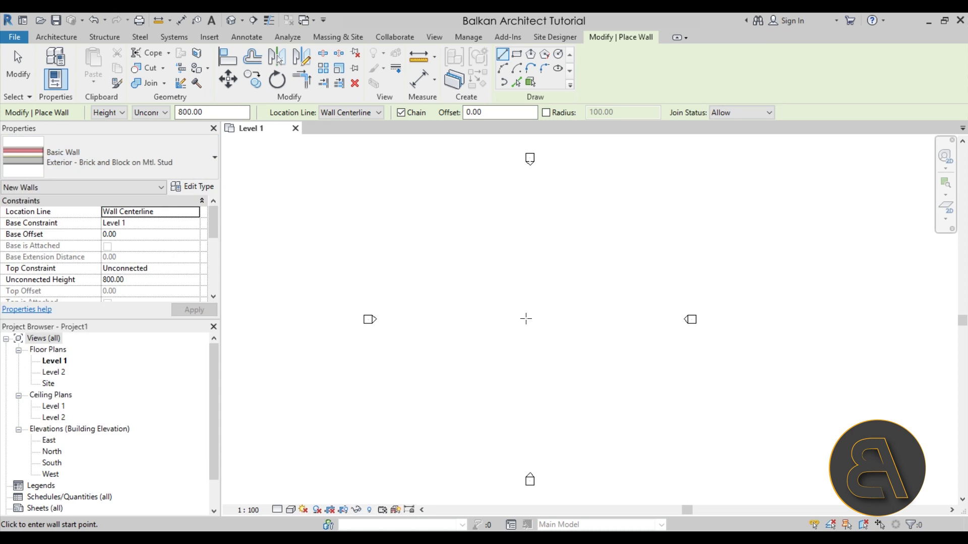
left_click(487, 325)
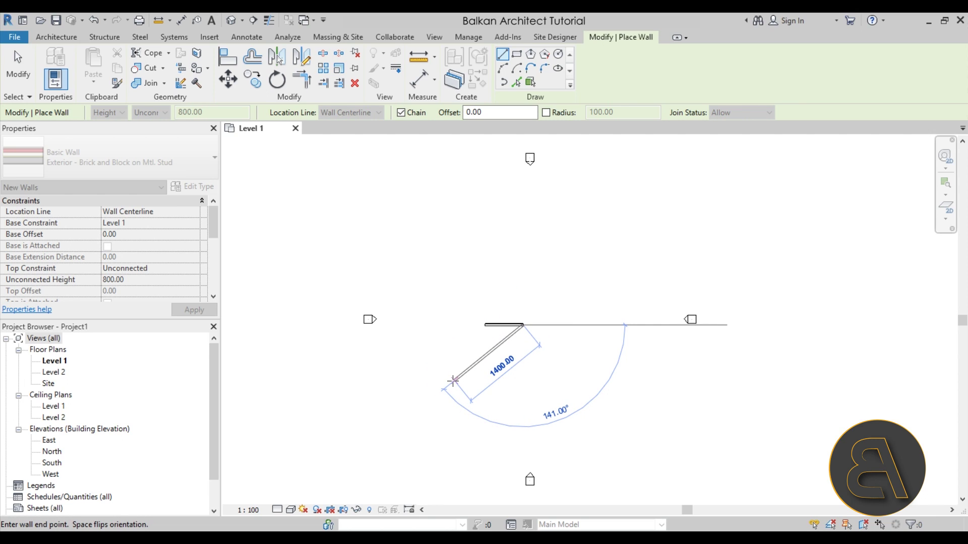
key("Escape")
key("Escape")
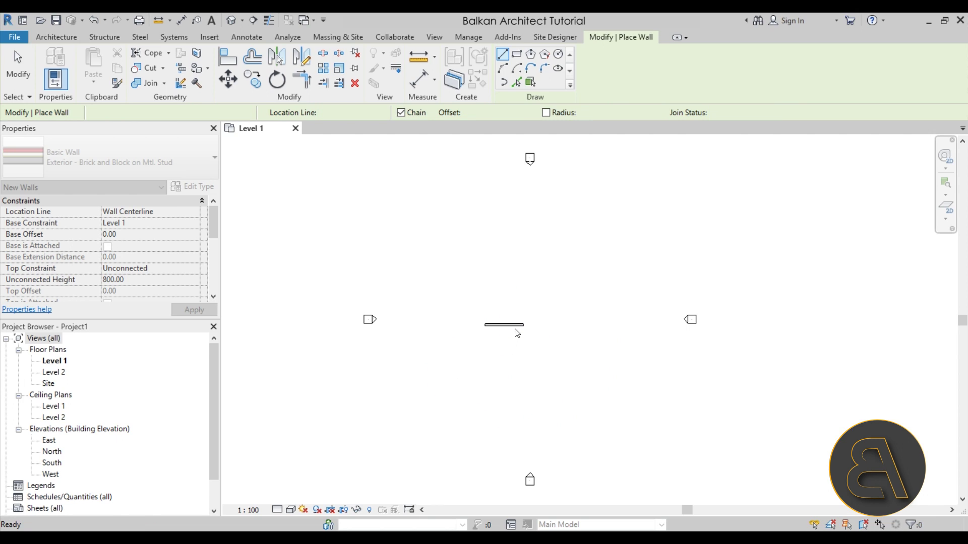
scroll(504, 329, "left", 2, "shift")
Switch to the default 3D view and orbit to see the wall's face and bands
key("Escape")
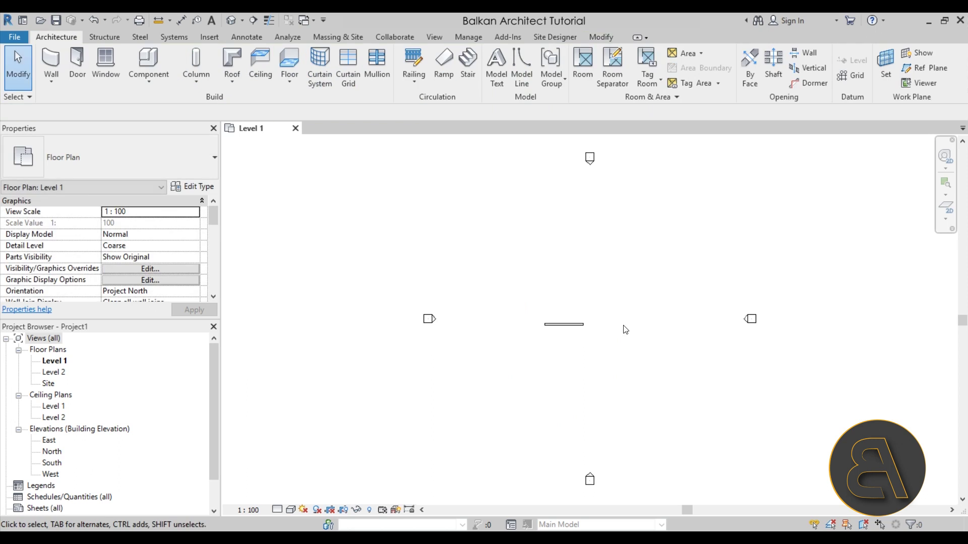
scroll(624, 328, "up", 3)
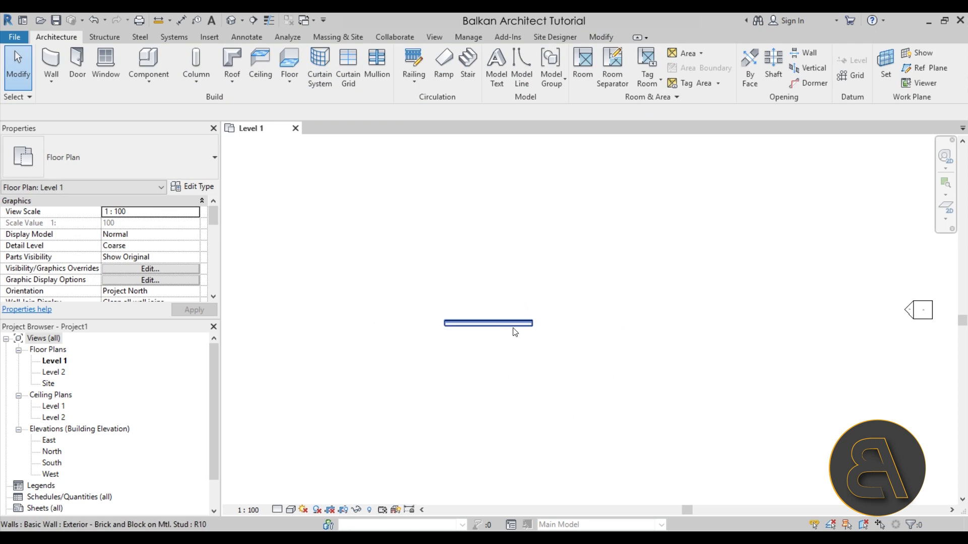
left_click(230, 21)
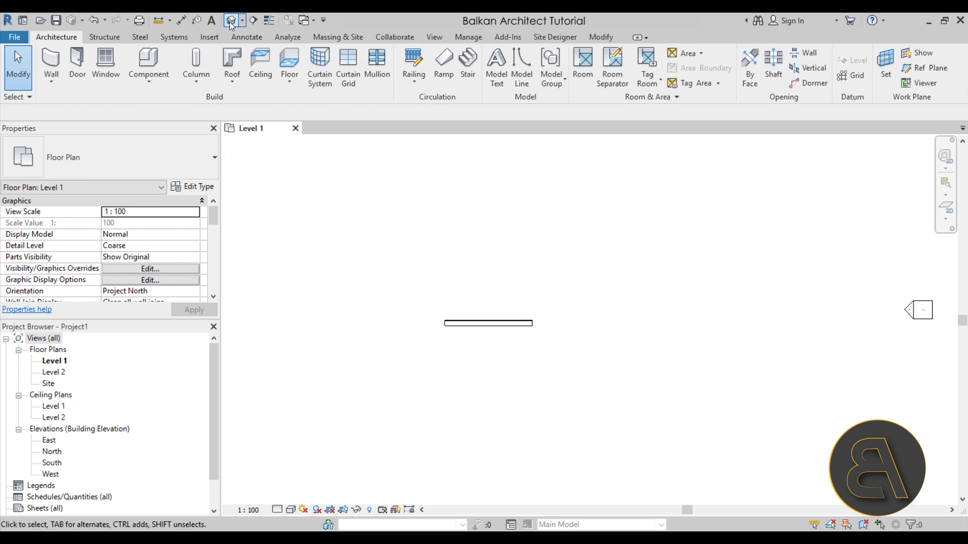
middle_click_drag(615, 353, 658, 330, "shift")
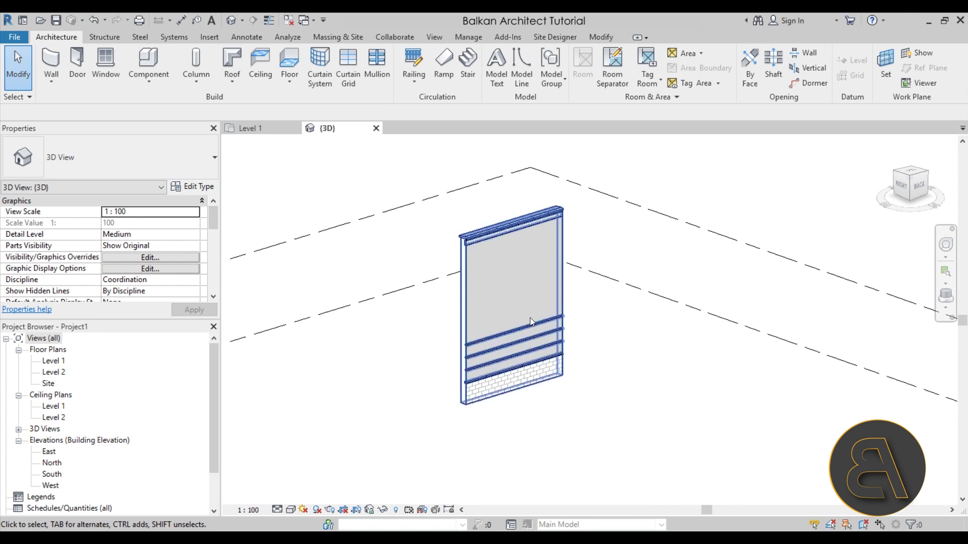
scroll(683, 407, "up", 2)
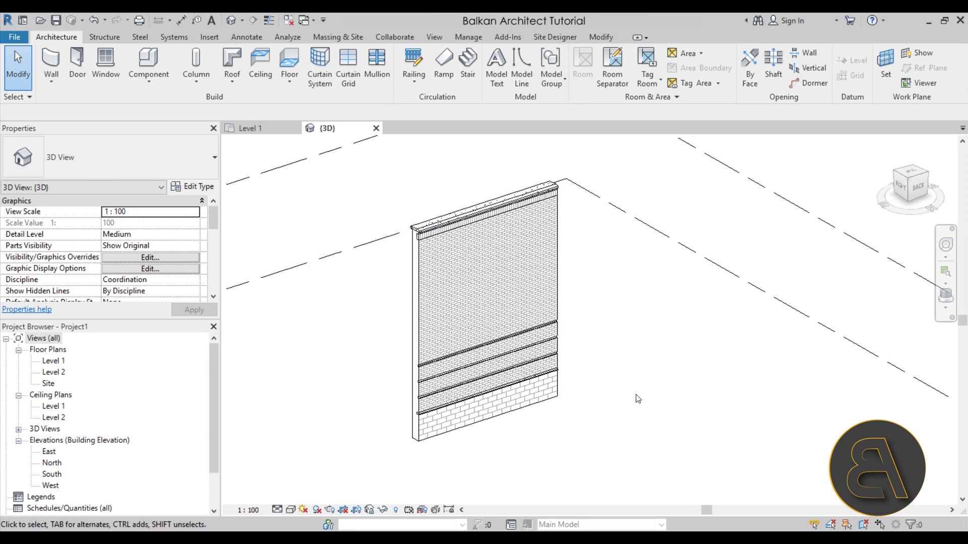
mouse_move(619, 409)
middle_mouse_down("shift")
mouse_move(685, 350)
mouse_move(647, 391)
middle_mouse_up("shift")
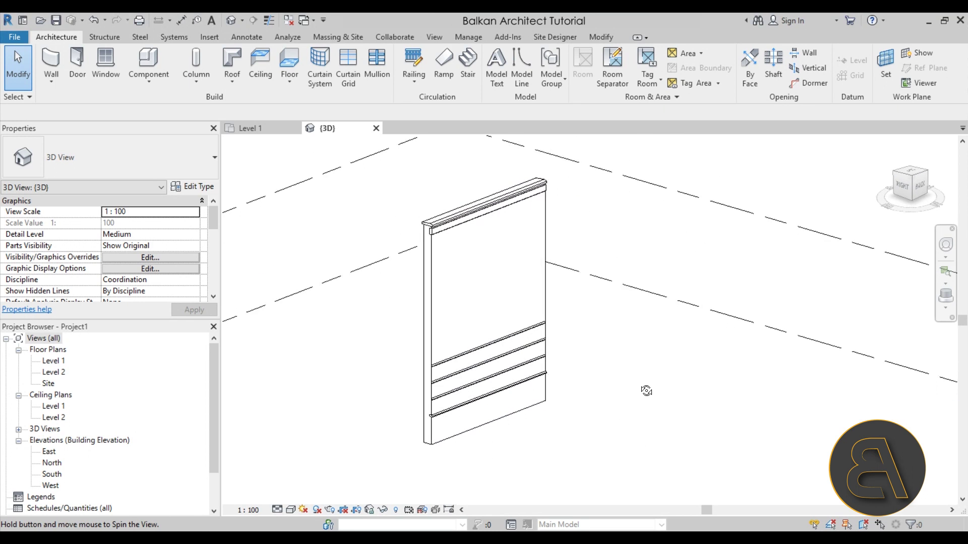
scroll(423, 234, "up", 5)
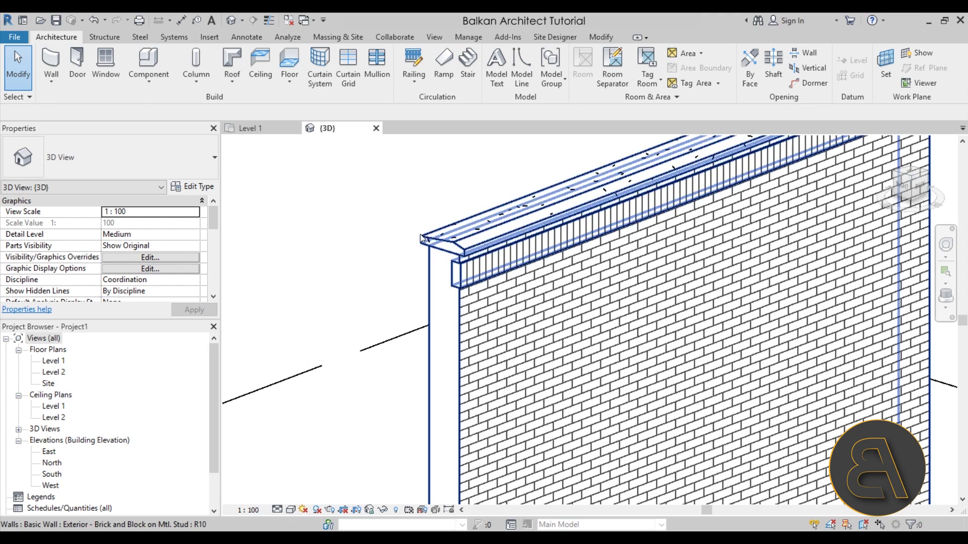
scroll(476, 252, "down", 3)
Orbit and zoom to face the brick wall squarely, then view it side-on
middle_click_drag(428, 237, 399, 219, "shift")
scroll(398, 218, "up", 3)
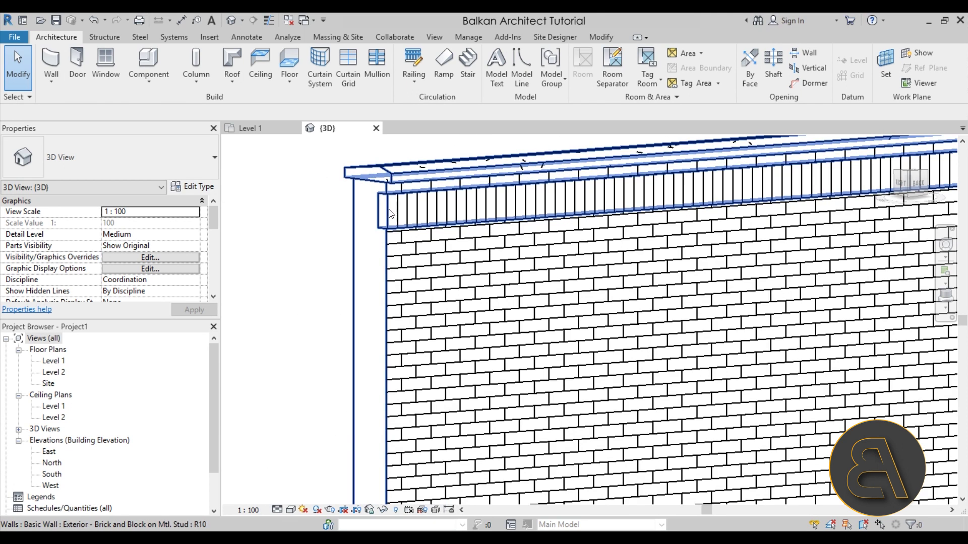
scroll(382, 217, "down", 3)
mouse_move(504, 252)
middle_mouse_down("shift")
mouse_move(551, 279)
mouse_move(467, 267)
mouse_move(456, 304)
mouse_move(665, 339)
mouse_move(415, 257)
mouse_move(453, 264)
mouse_move(486, 242)
middle_mouse_up("shift")
scroll(520, 316, "up", 2)
scroll(486, 242, "up", 3)
scroll(677, 173, "up", 4)
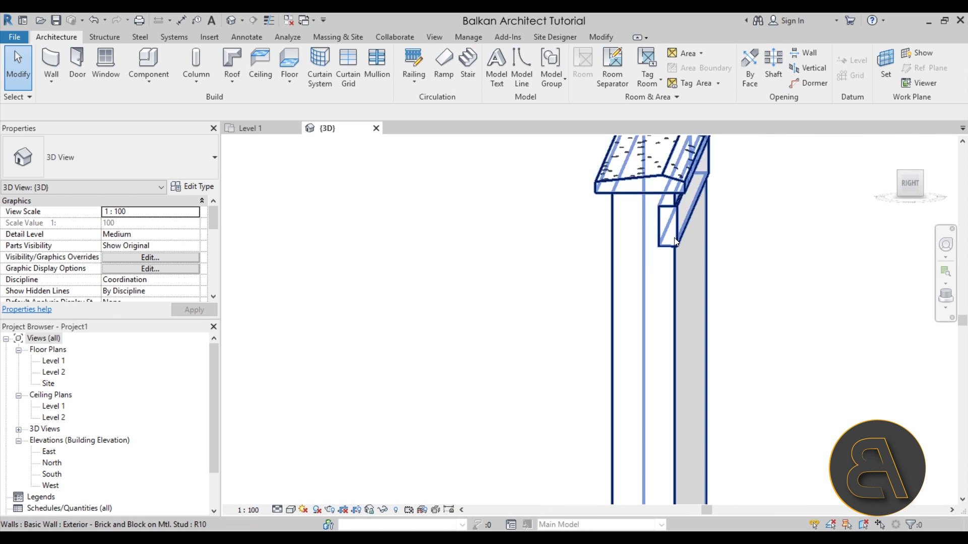
scroll(677, 173, "up", 1)
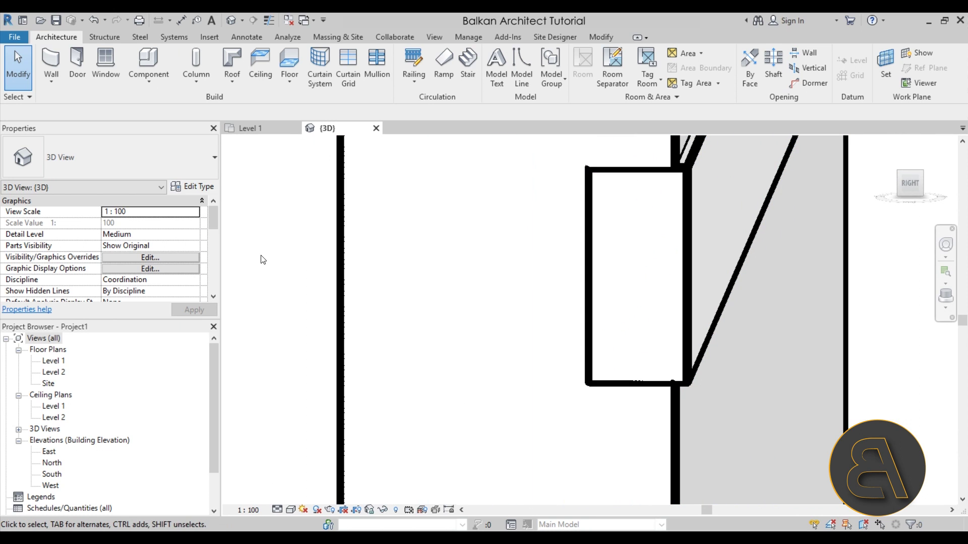
scroll(261, 260, "down", 5)
middle_click_drag(319, 237, 478, 292, "shift")
scroll(414, 440, "up", 3)
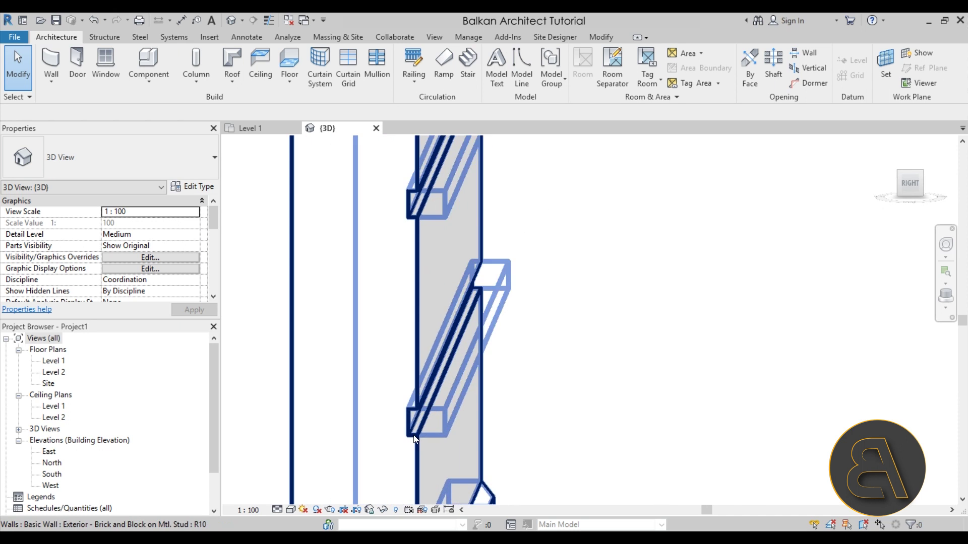
Orbit around the wall end to inspect the ledges from several angles, then select the wall
mouse_move(616, 361)
middle_mouse_down("shift")
mouse_move(624, 357)
mouse_move(615, 381)
mouse_move(564, 388)
mouse_move(513, 418)
mouse_move(517, 394)
mouse_move(522, 371)
mouse_move(584, 394)
mouse_move(596, 447)
mouse_move(476, 456)
middle_mouse_up("shift")
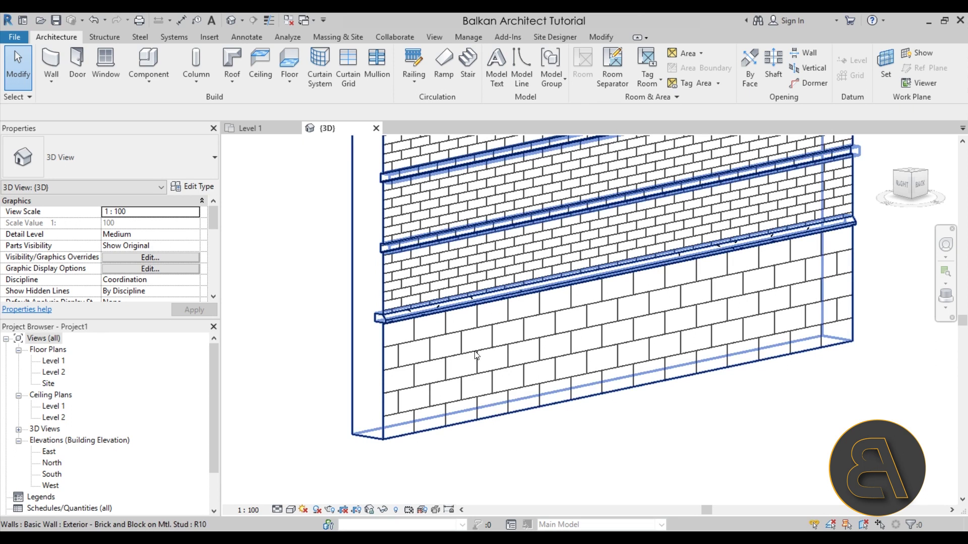
middle_click_drag(512, 419, 517, 453, "shift")
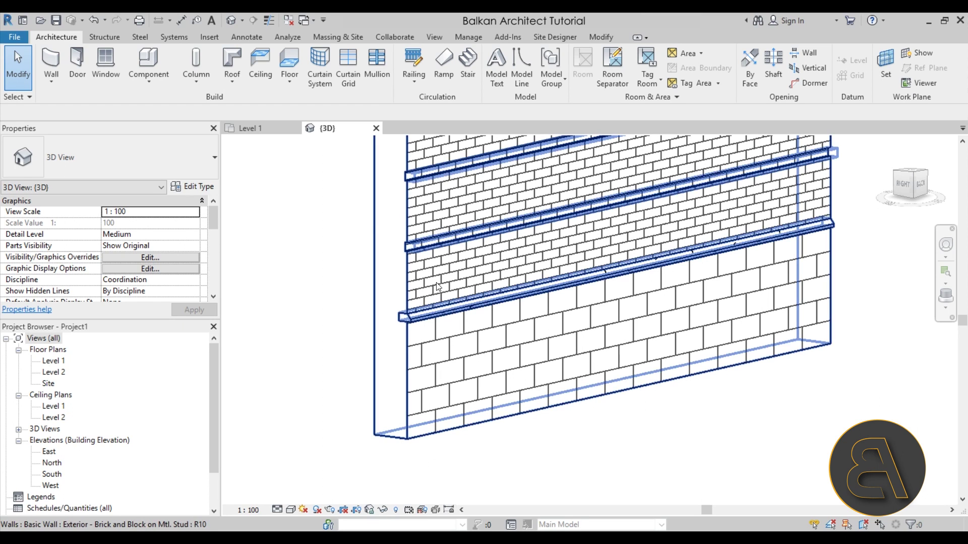
scroll(400, 339, "up", 5)
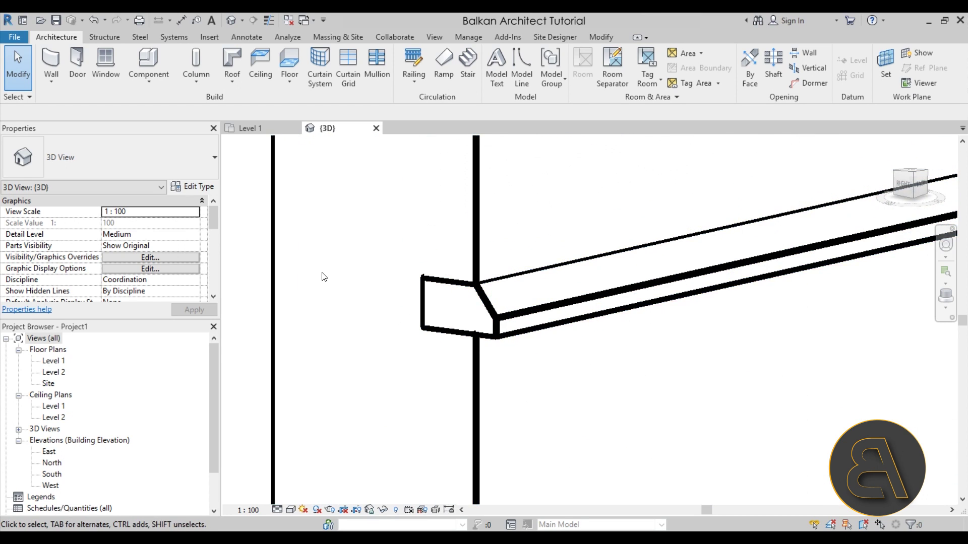
scroll(297, 297, "down", 5)
middle_click_drag(428, 353, 534, 350, "shift")
scroll(450, 289, "up", 4)
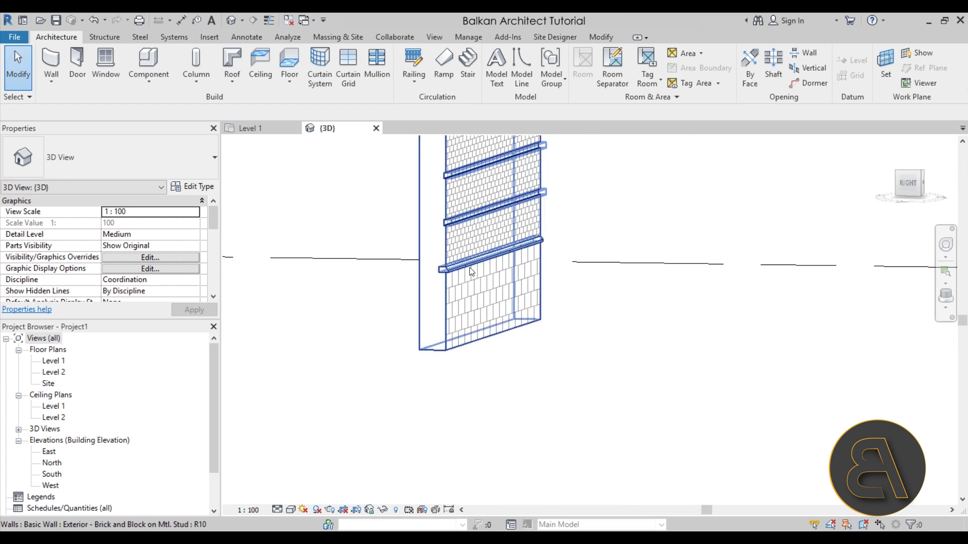
middle_click_drag(449, 289, 657, 328, "shift")
scroll(370, 363, "up", 5)
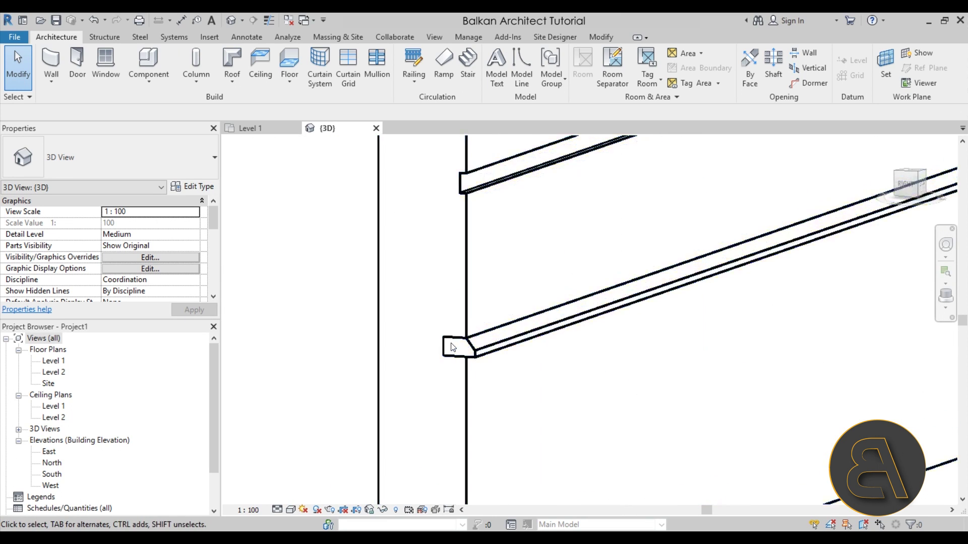
scroll(372, 364, "down", 3)
middle_click_drag(740, 252, 769, 302, "shift")
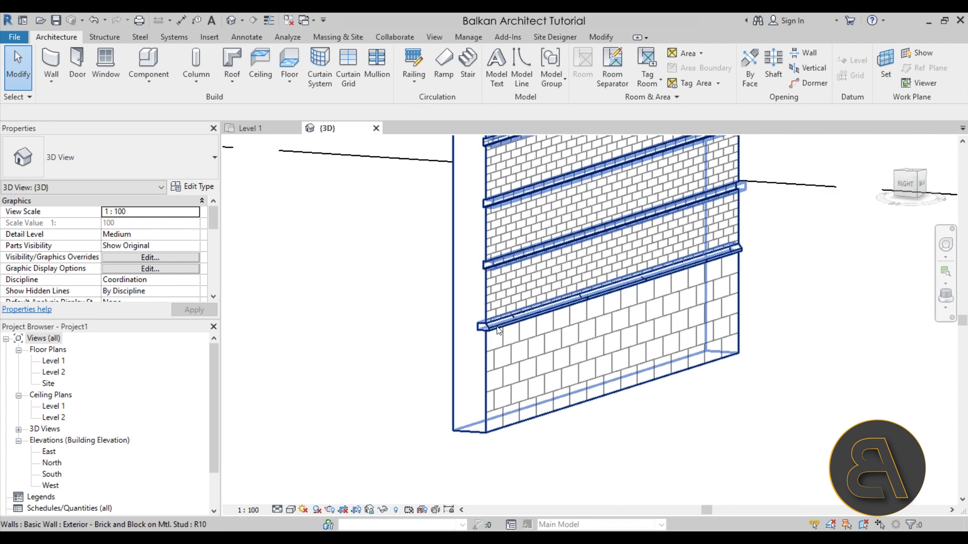
scroll(498, 325, "up", 3)
scroll(468, 323, "up", 2)
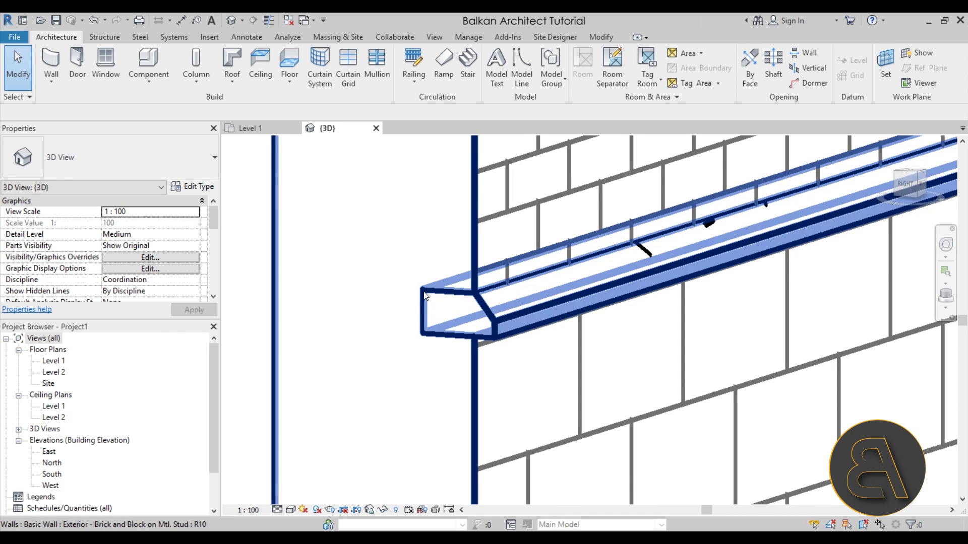
scroll(436, 347, "down", 2)
scroll(436, 347, "down", 5)
middle_click_drag(598, 317, 591, 353, "shift")
scroll(591, 353, "down", 4)
left_click(529, 429)
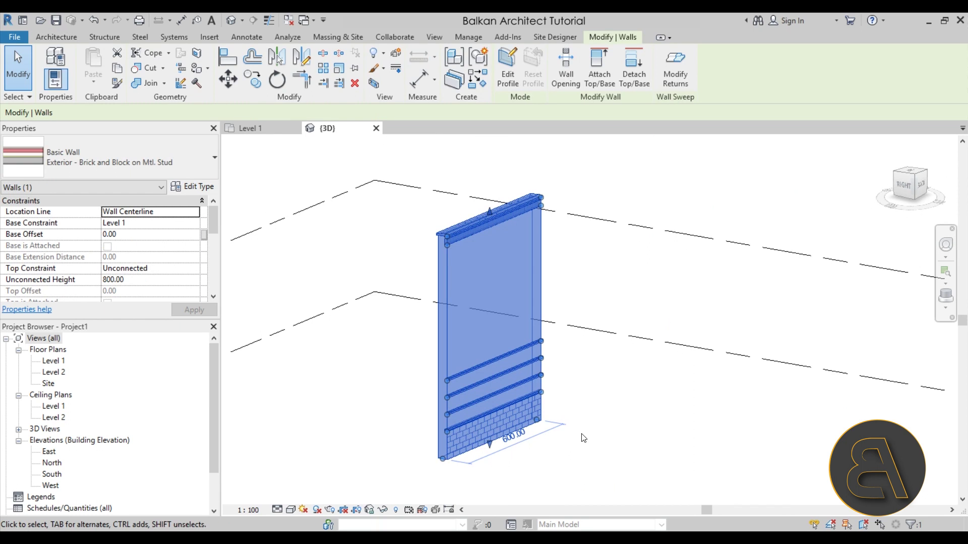
Browse the wall type list, then deselect the wall and orbit around it
left_click(189, 169)
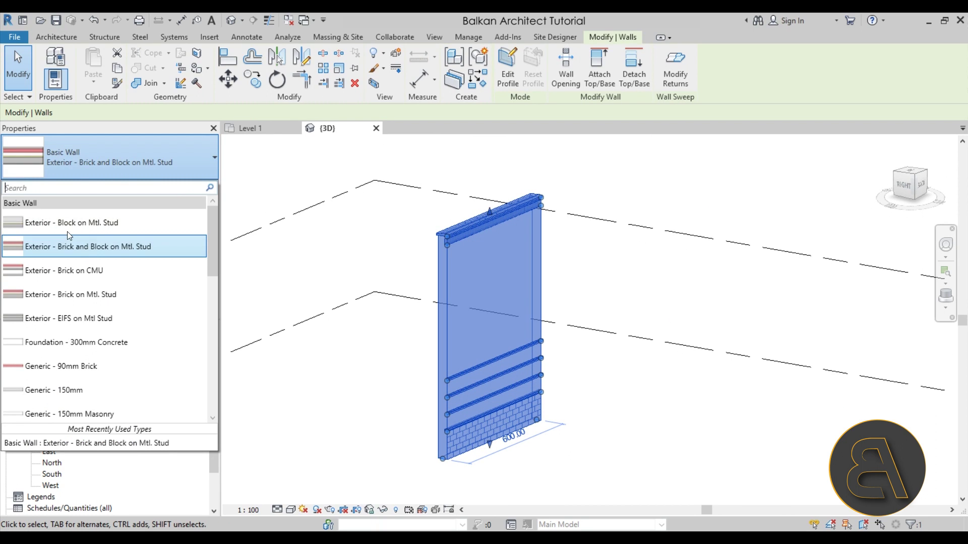
left_click_drag(213, 230, 216, 406)
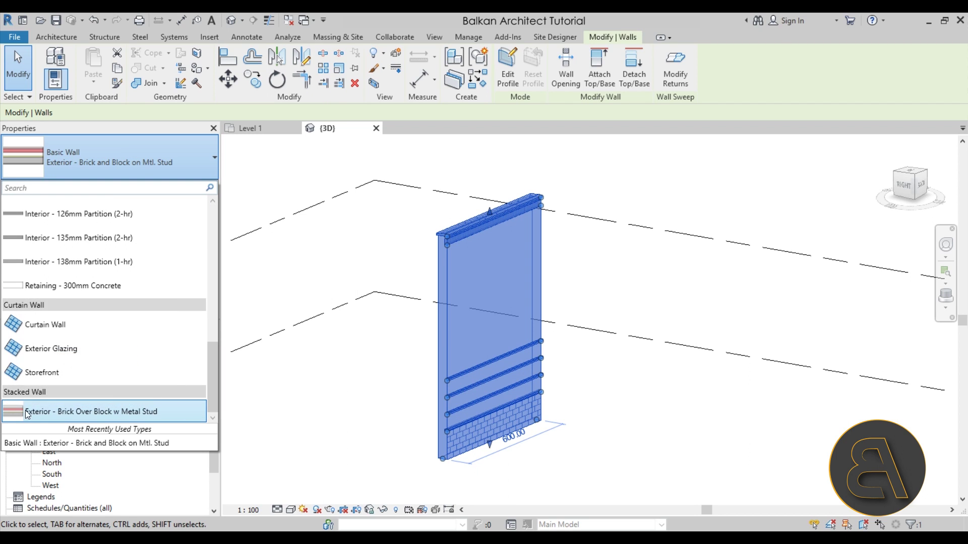
left_click(315, 416)
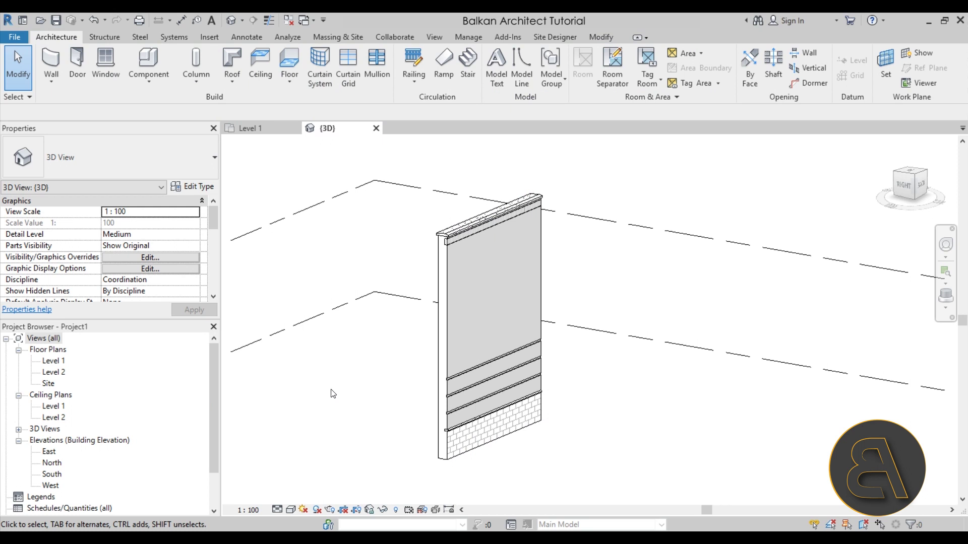
left_click(462, 441)
scroll(461, 449, "up", 5)
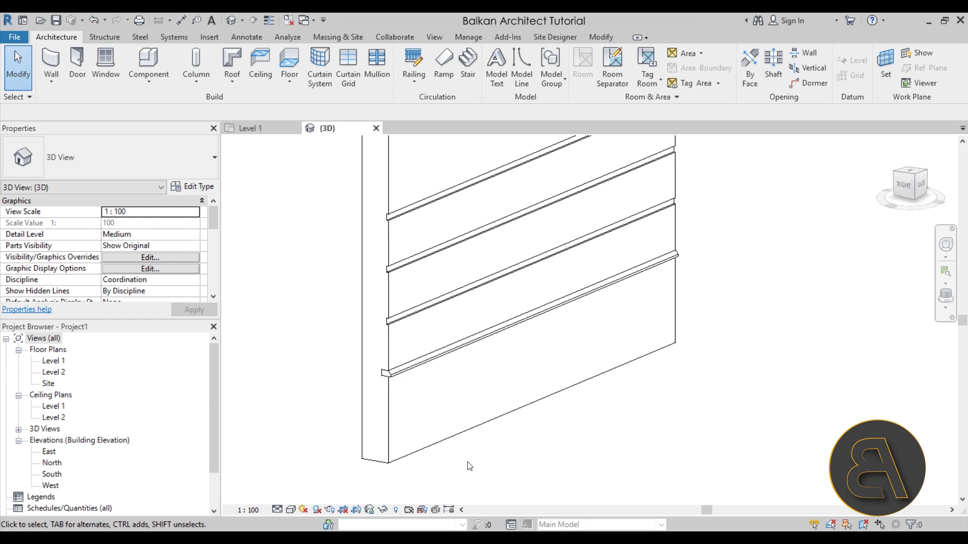
left_click(576, 459)
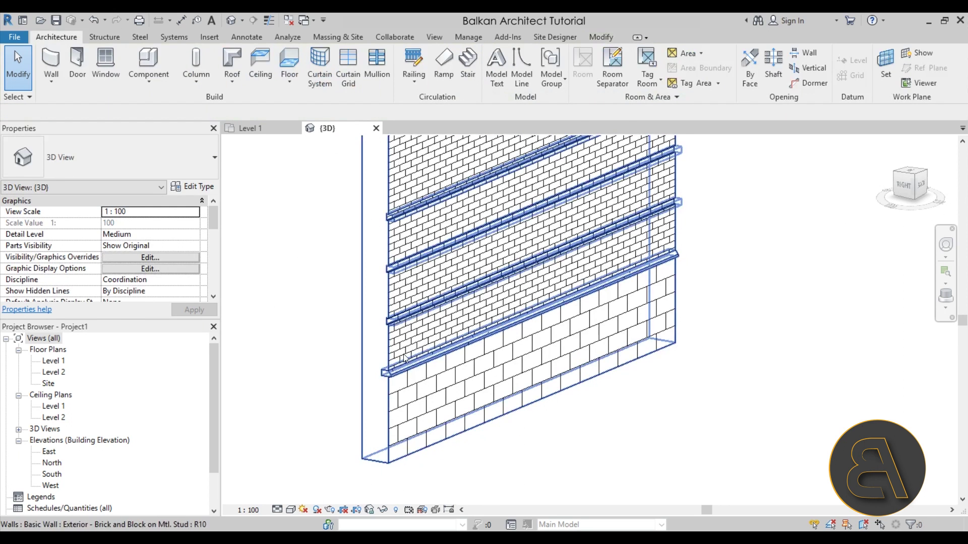
scroll(484, 391, "down", 5)
middle_click_drag(625, 396, 587, 378, "shift")
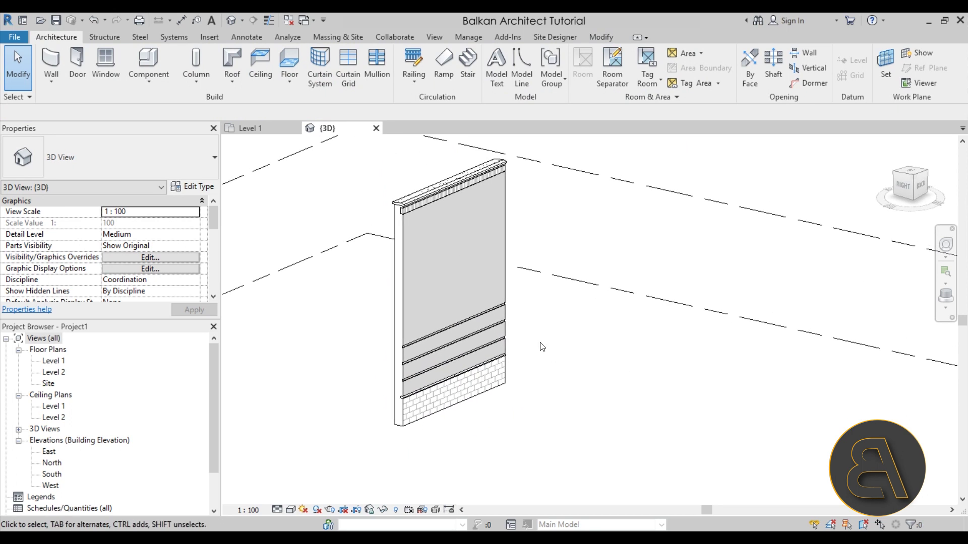
mouse_move(520, 362)
middle_mouse_down("shift")
mouse_move(555, 392)
mouse_move(544, 356)
middle_mouse_up("shift")
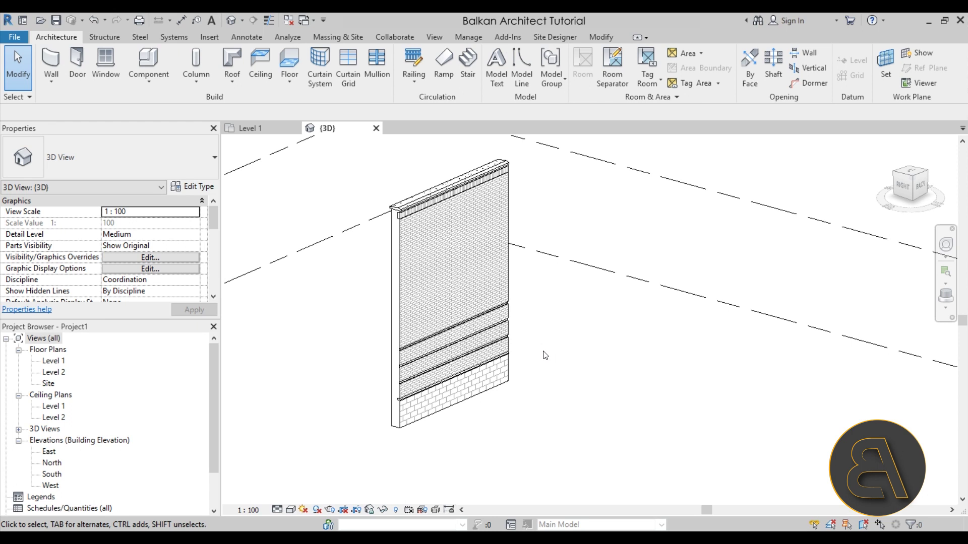
Switch the brick wall to Basic Wall: Generic - 200mm and reselect it from a side angle
left_click(507, 359)
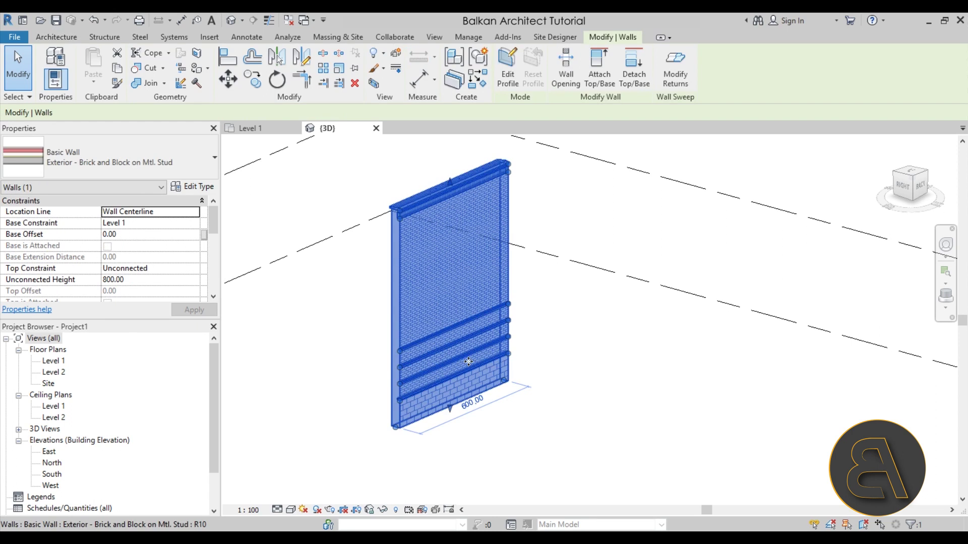
left_click(132, 163)
scroll(121, 267, "down", 3)
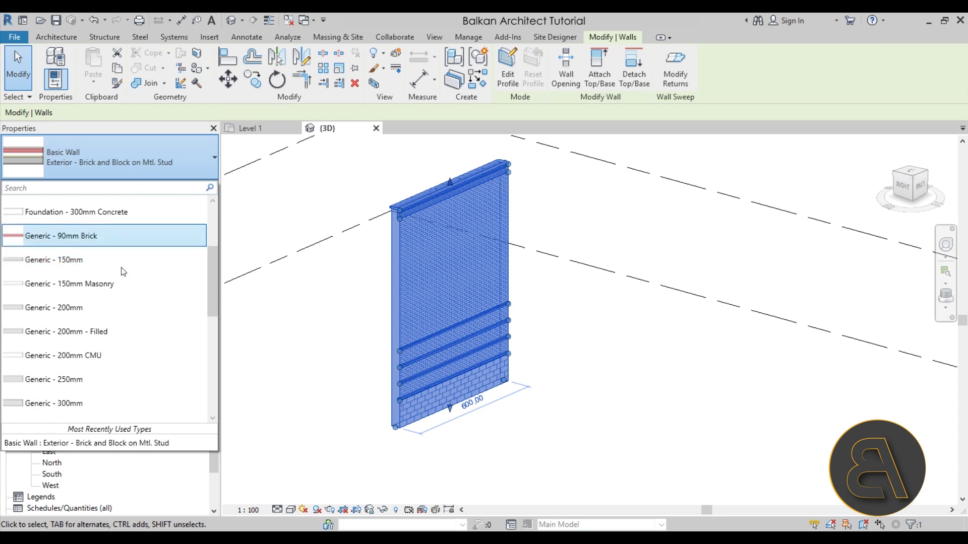
left_click(60, 307)
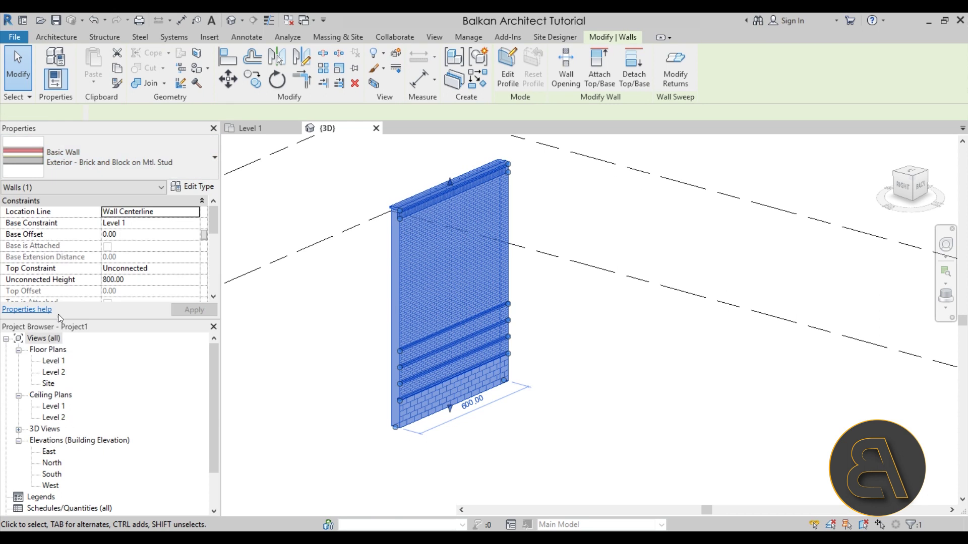
left_click(307, 387)
scroll(410, 217, "down", 1)
scroll(301, 225, "up", 3)
scroll(309, 327, "down", 3)
middle_click_drag(309, 327, 286, 352, "shift")
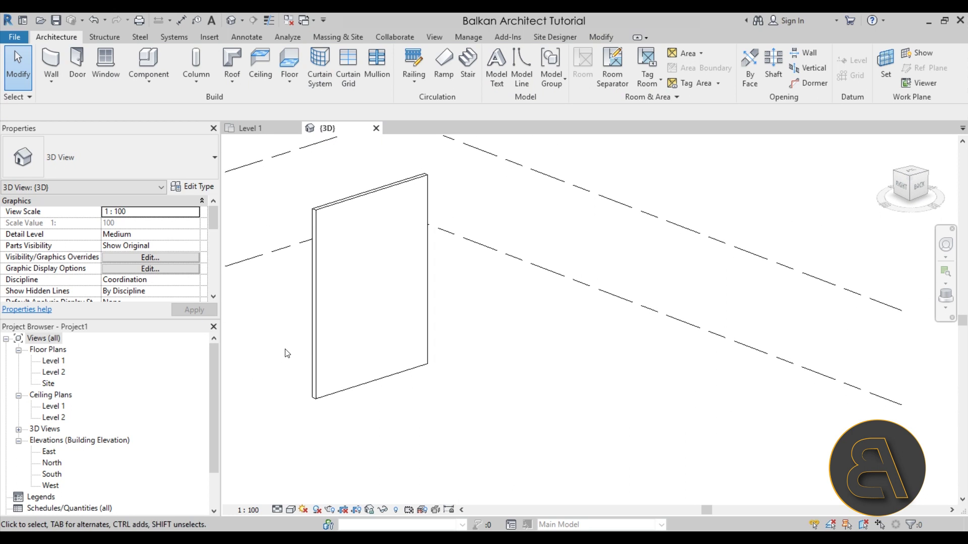
left_click(312, 383)
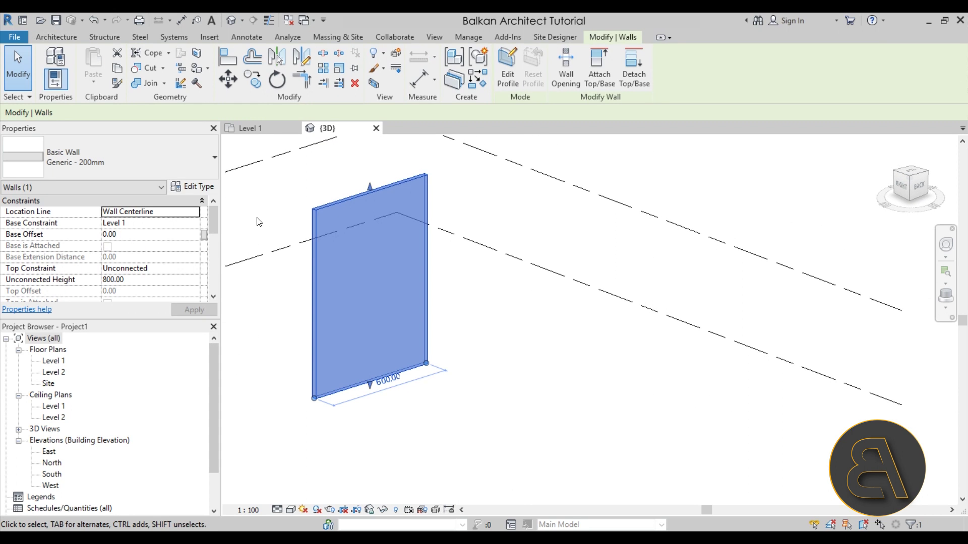
Duplicate Generic - 200mm in Type Properties as a new wall type named 'My Wall'
left_click(188, 188)
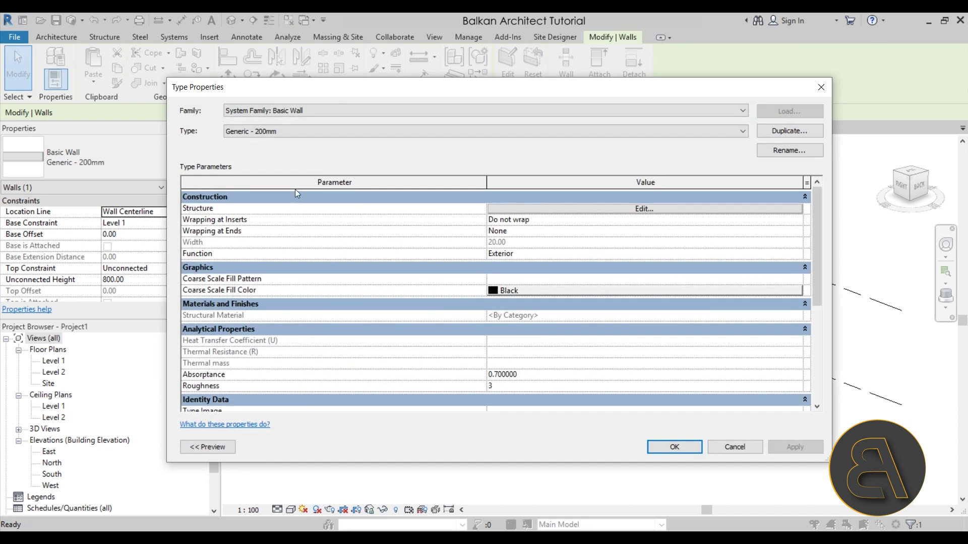
left_click_drag(326, 93, 304, 100)
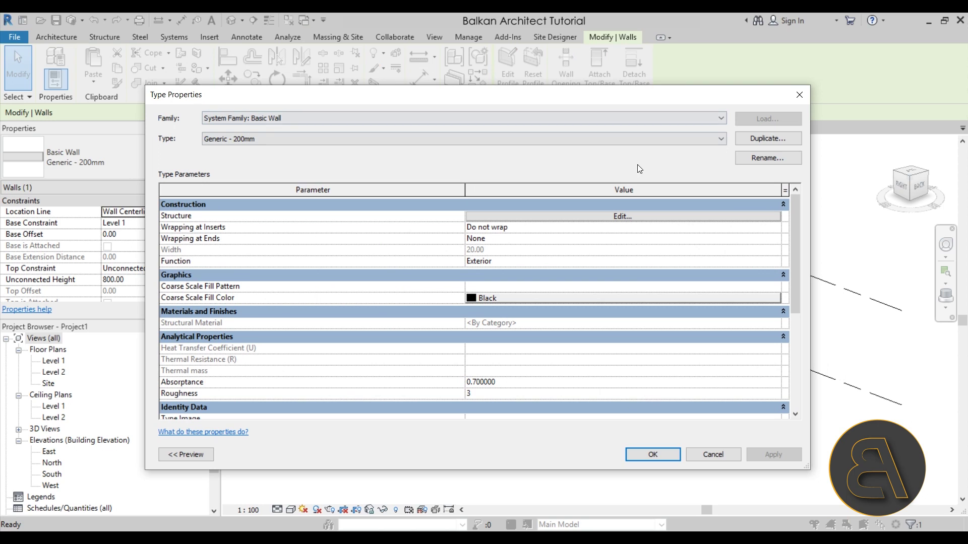
left_click(748, 141)
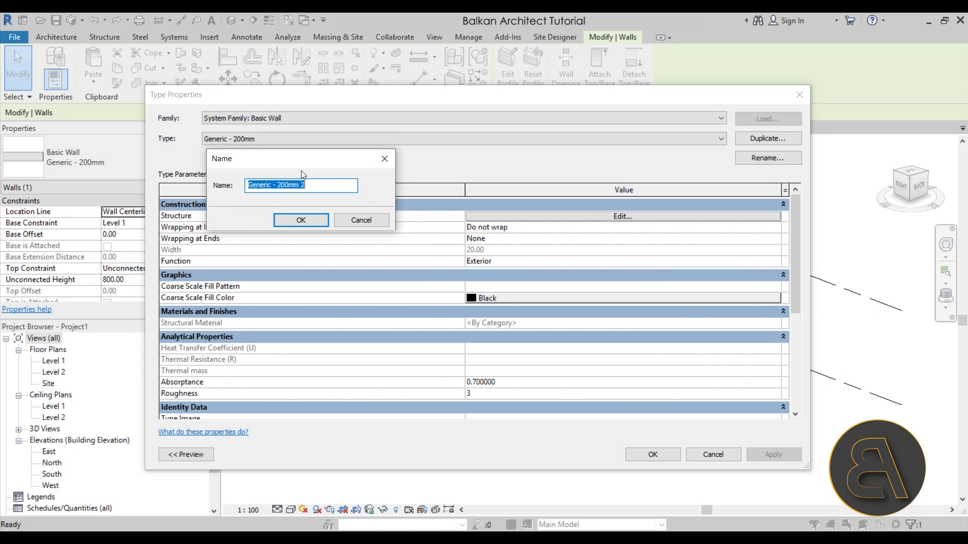
mouse_move(286, 165)
left_mouse_down()
mouse_move(286, 187)
mouse_move(281, 168)
left_mouse_up()
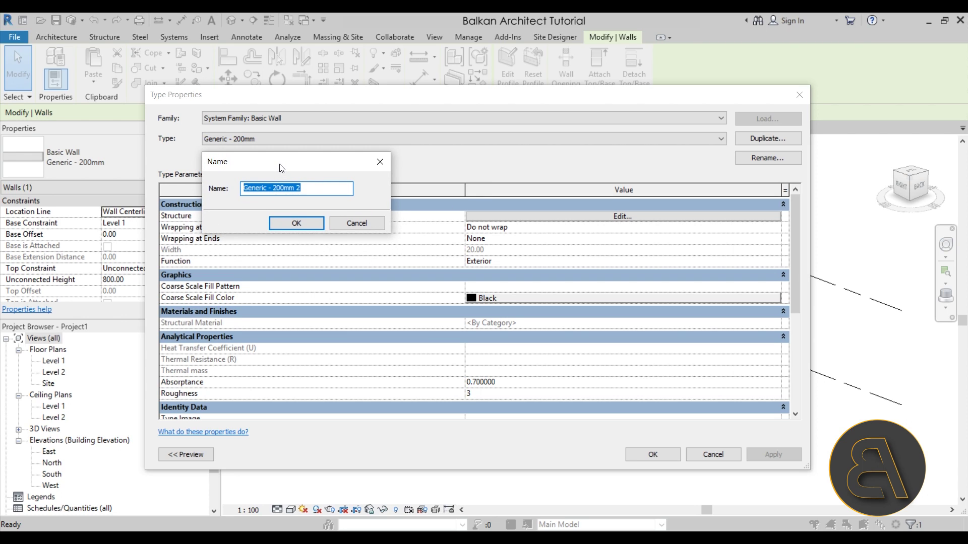
type("My")
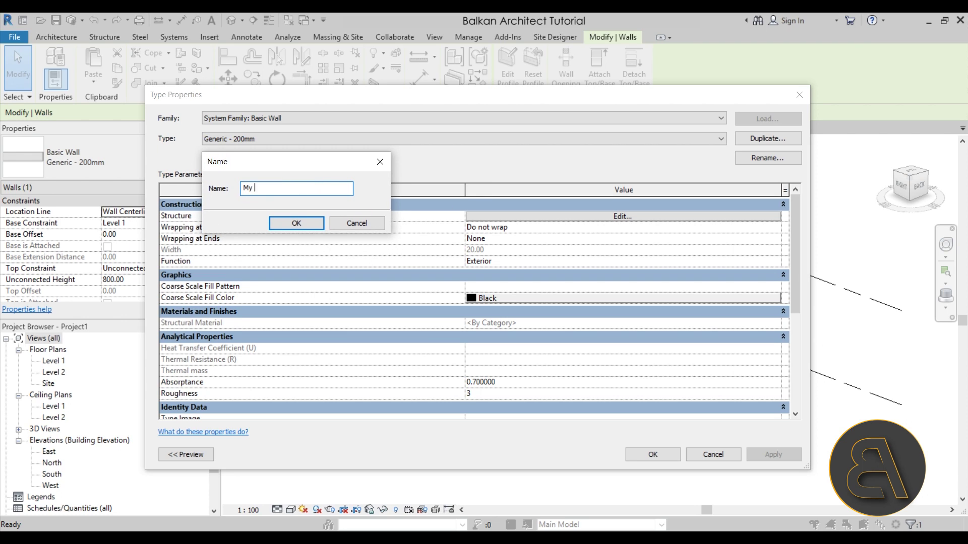
type(" Wall")
key("Return")
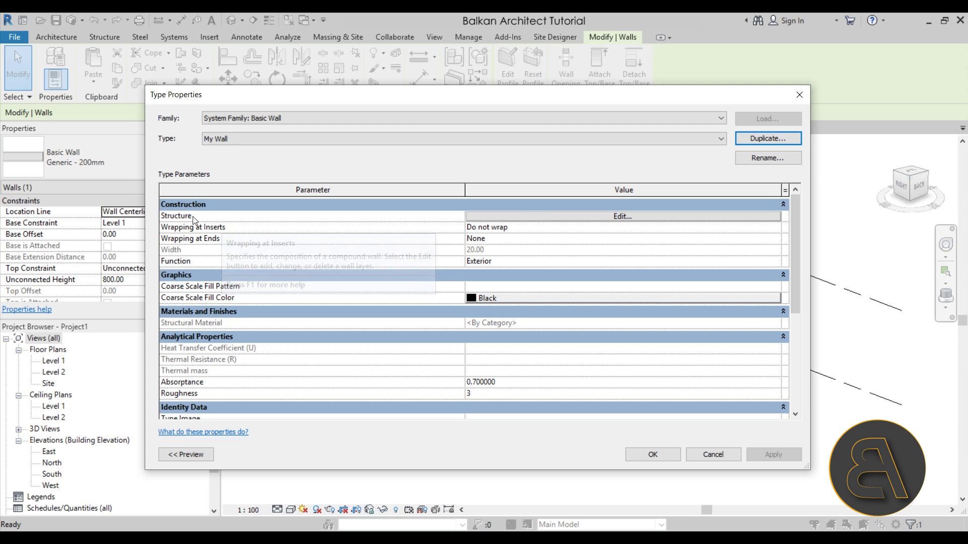
left_click(540, 216)
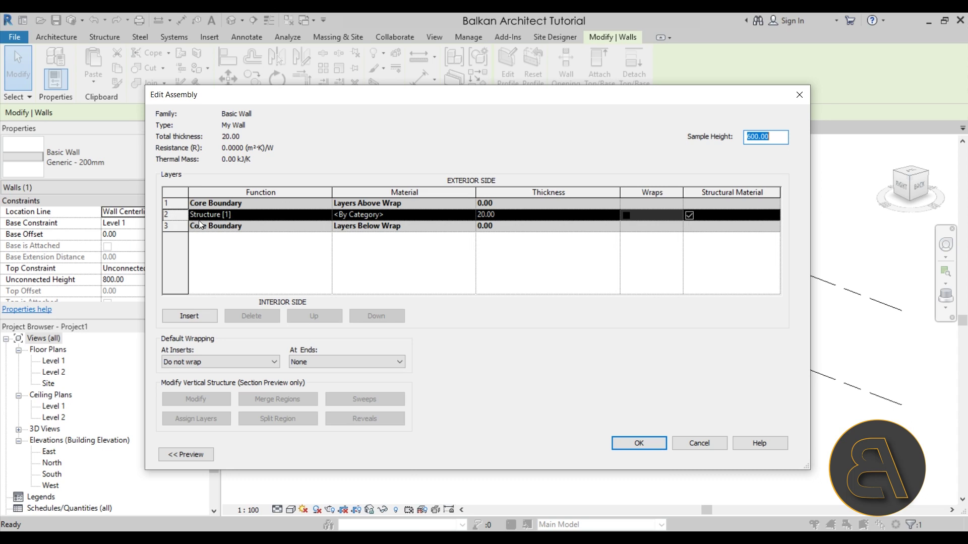
Keep layer 2's function as Structure [1] in the Edit Assembly dialog
left_click(326, 215)
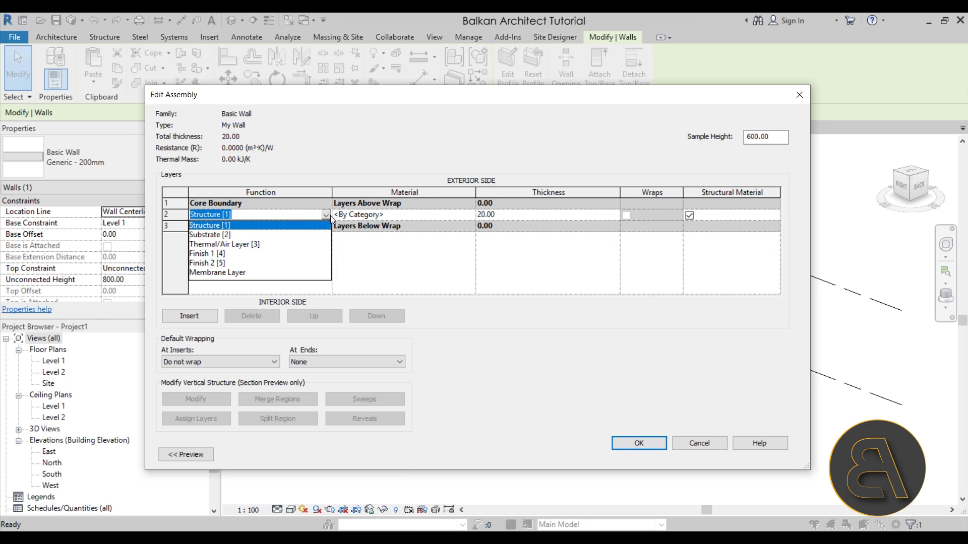
left_click(281, 219)
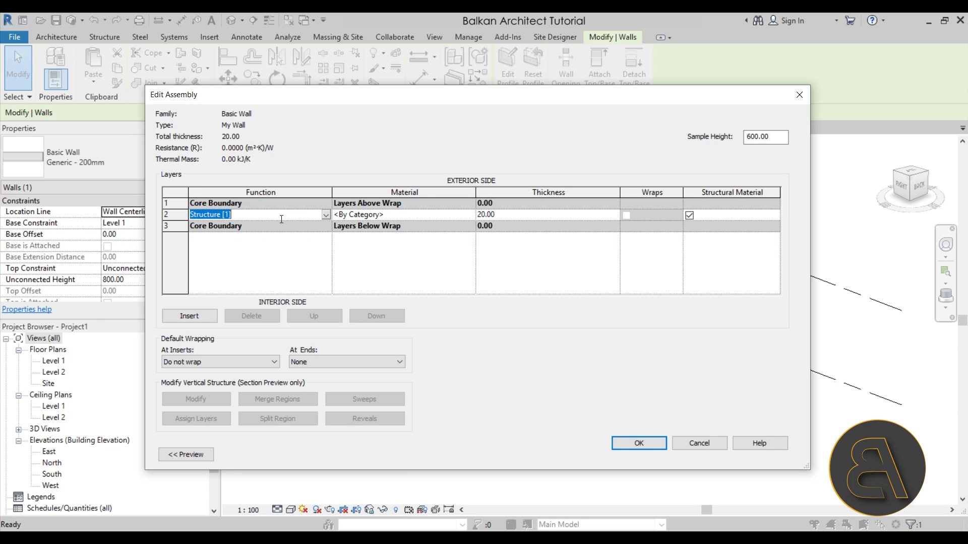
left_click(286, 264)
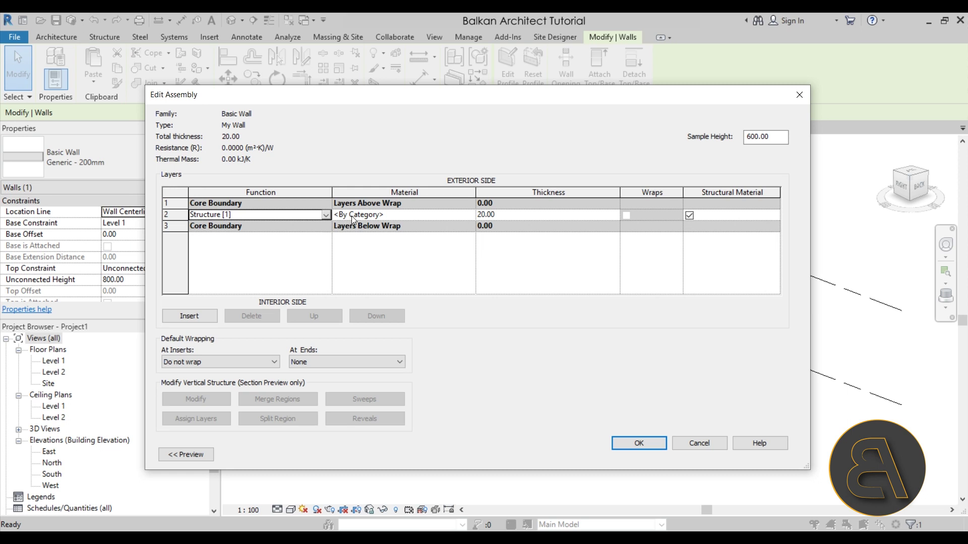
left_click(464, 216)
Search 'concrete' and assign Concrete, Cast-in-Place gray to the structure layer
left_click(464, 214)
left_click(239, 82)
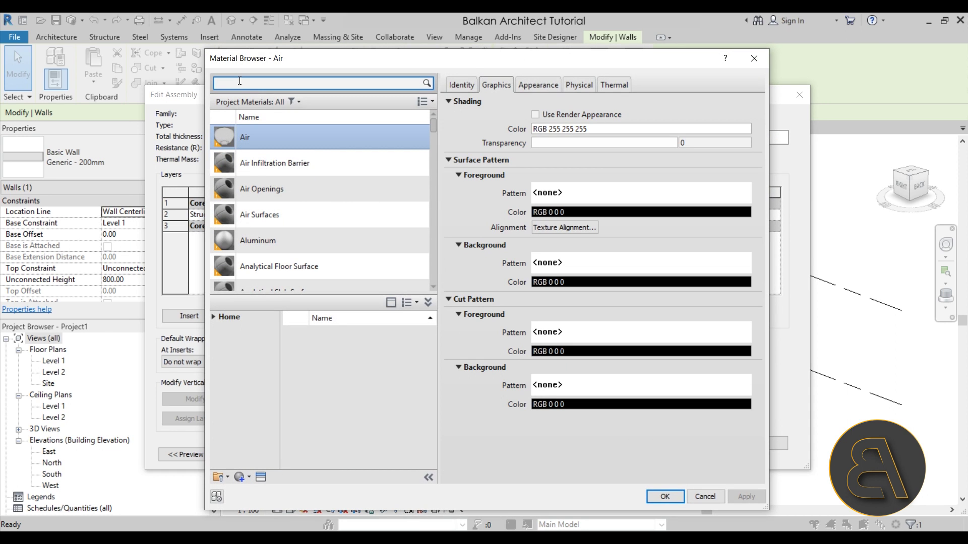
type("concrete")
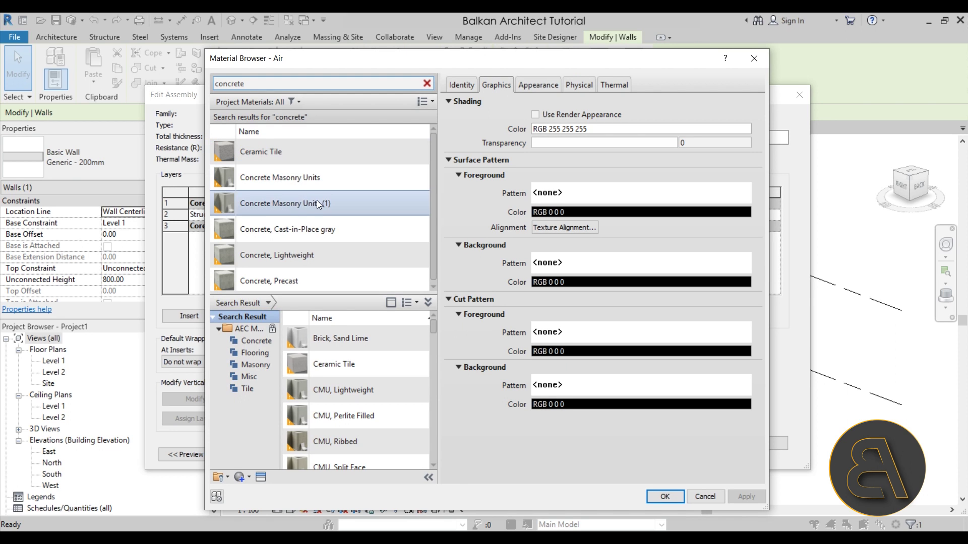
double_click(291, 232)
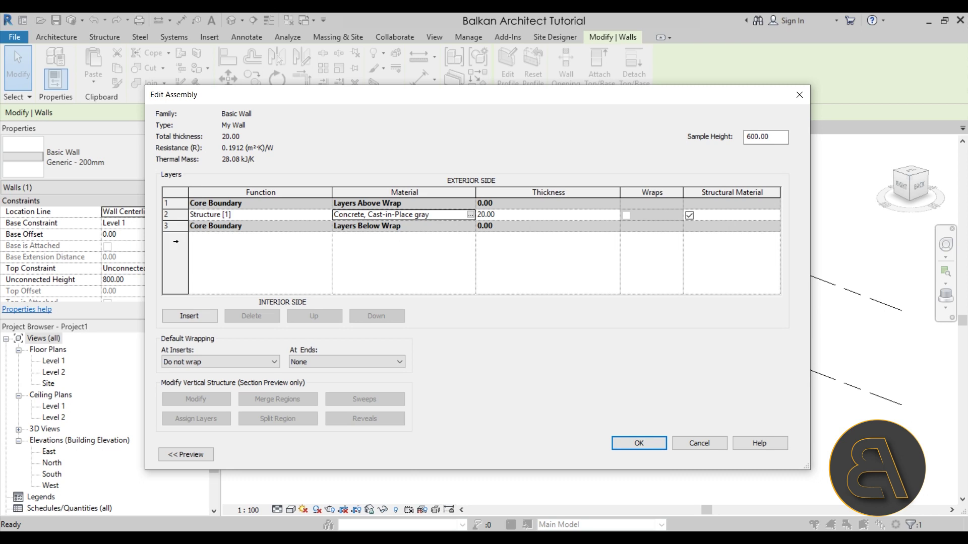
Insert empty layers on both sides of the concrete core, moving one below the core boundary
left_click(169, 204)
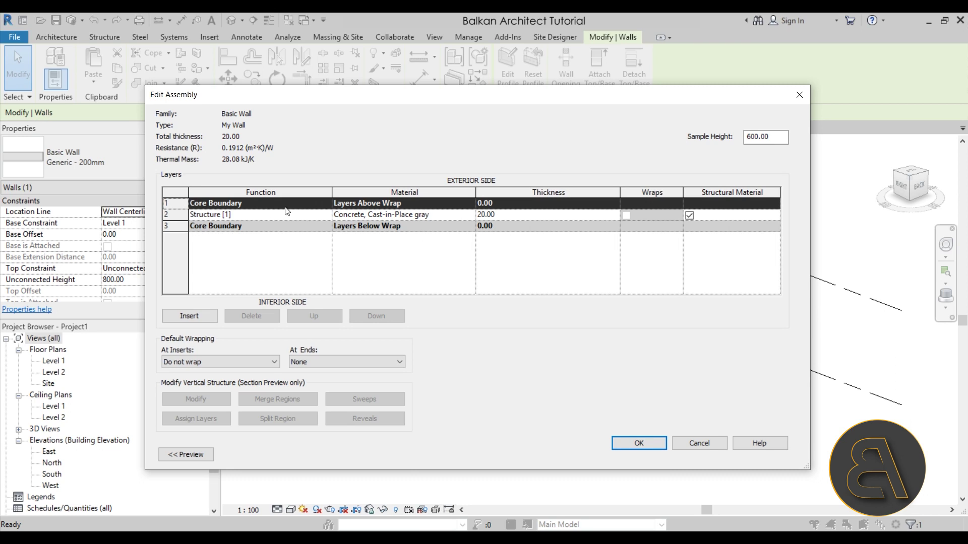
left_click(194, 316)
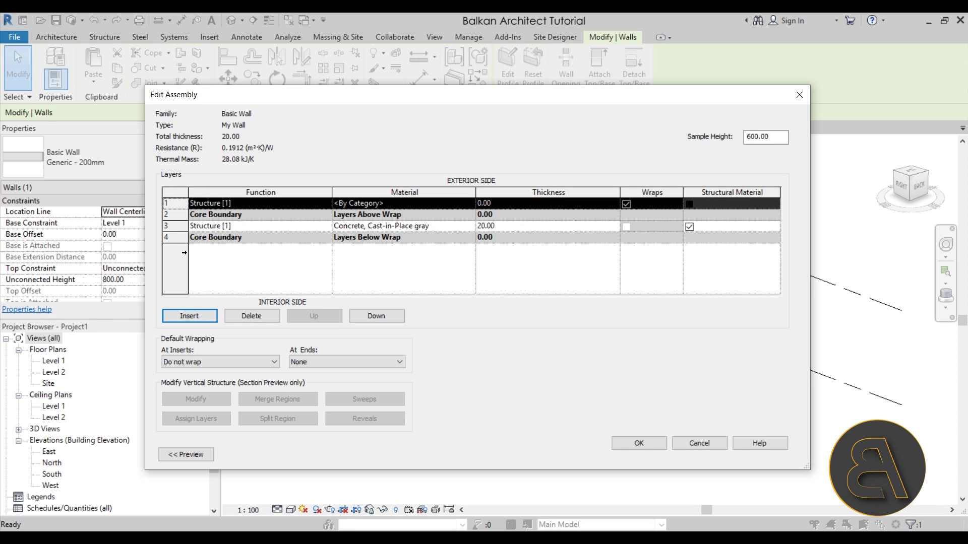
left_click(171, 238)
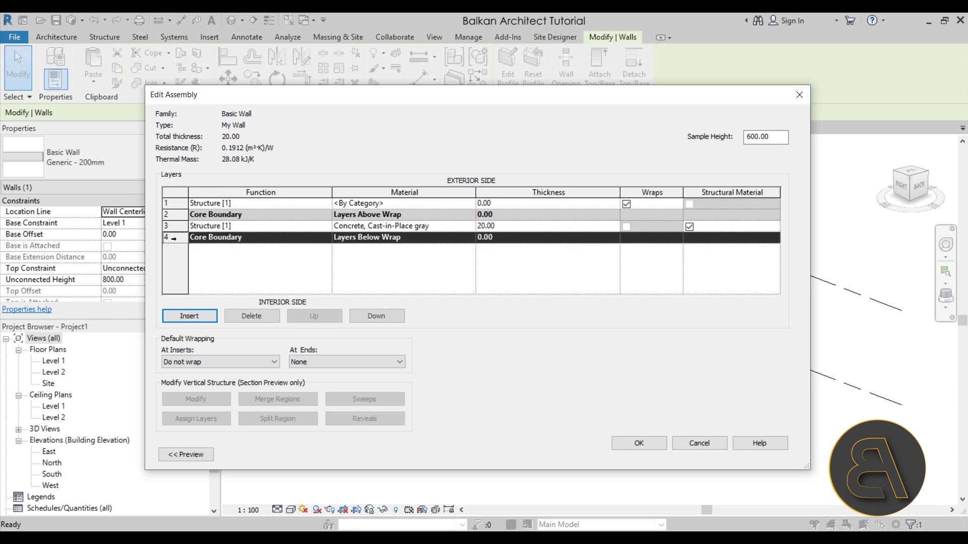
left_click(202, 316)
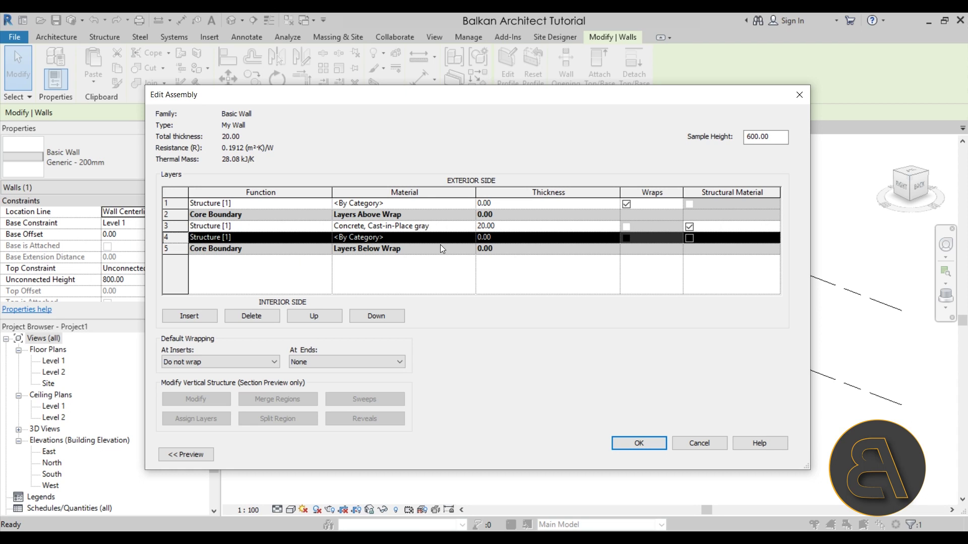
left_click(377, 316)
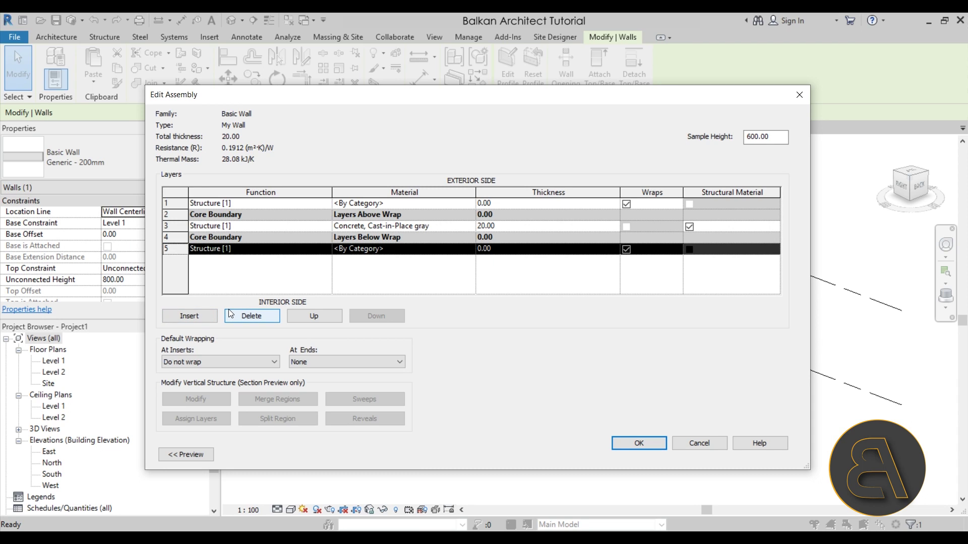
left_click(216, 207)
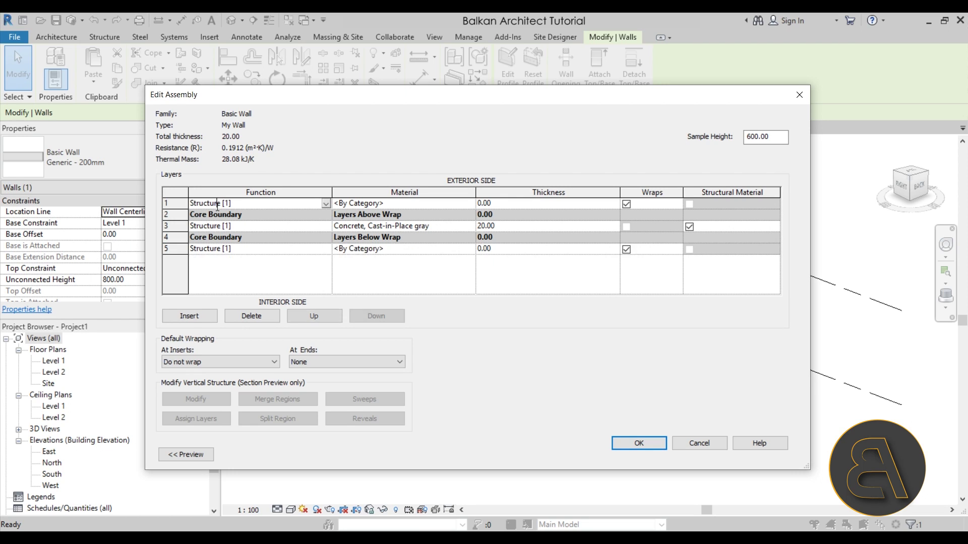
Make the outer layer Substrate [2] in Plywood, Sheathing, 2.00 thick
left_click(330, 205)
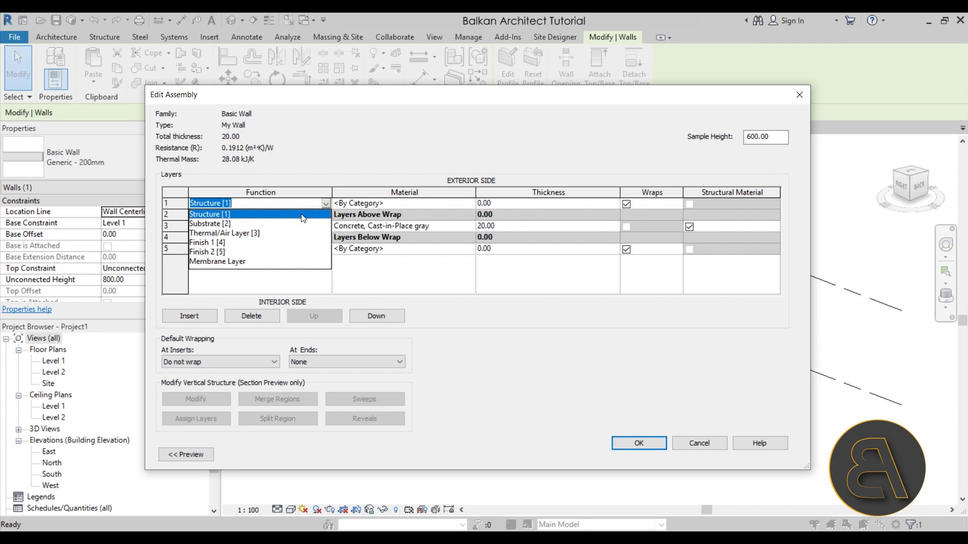
left_click(227, 225)
left_click(470, 204)
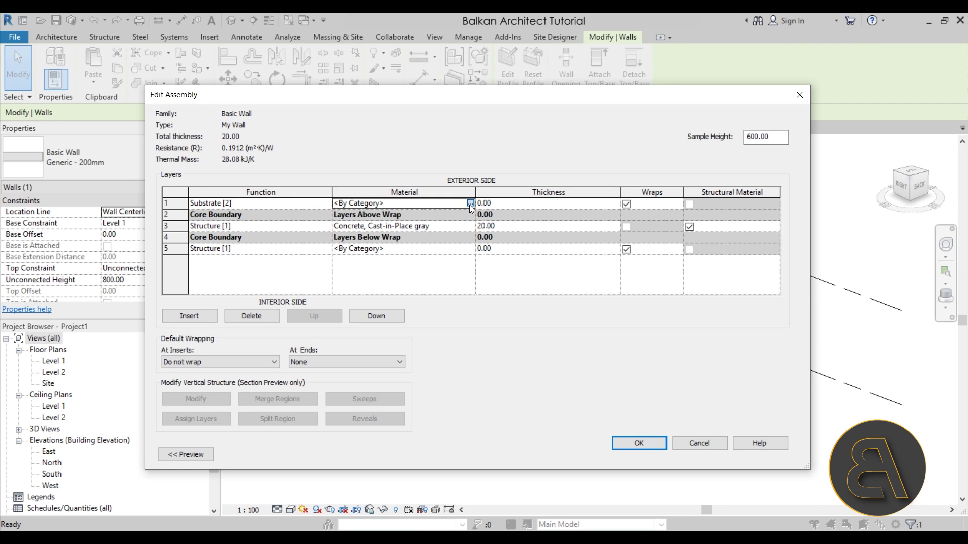
left_click(470, 203)
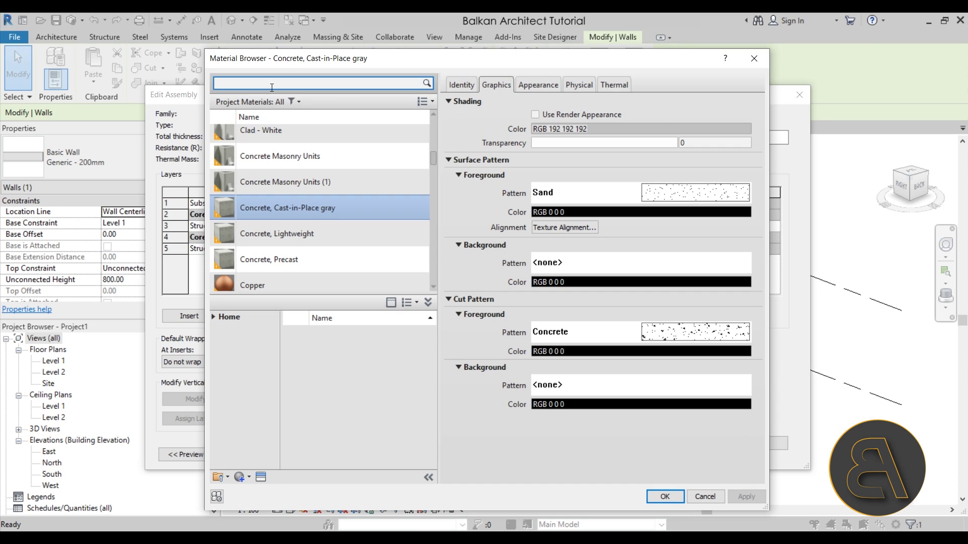
type("pl")
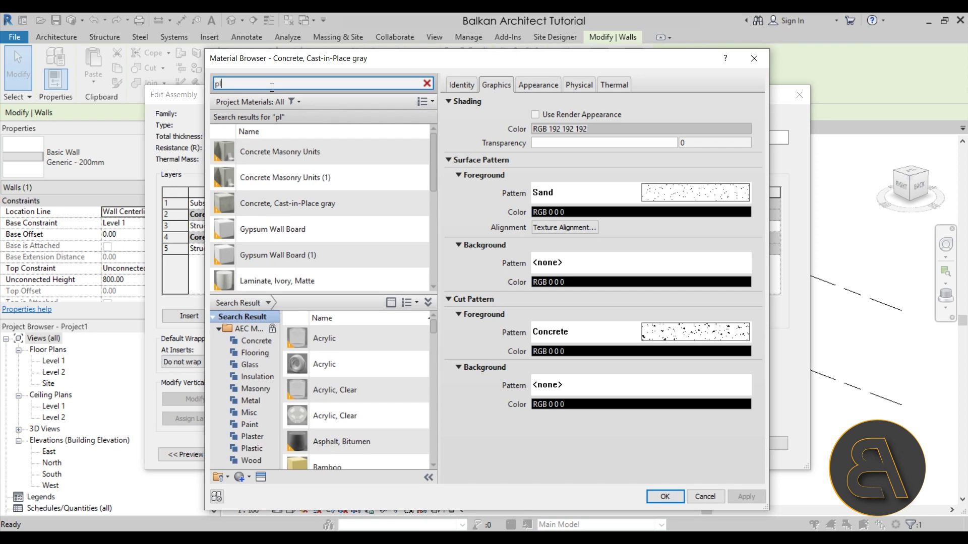
type("y")
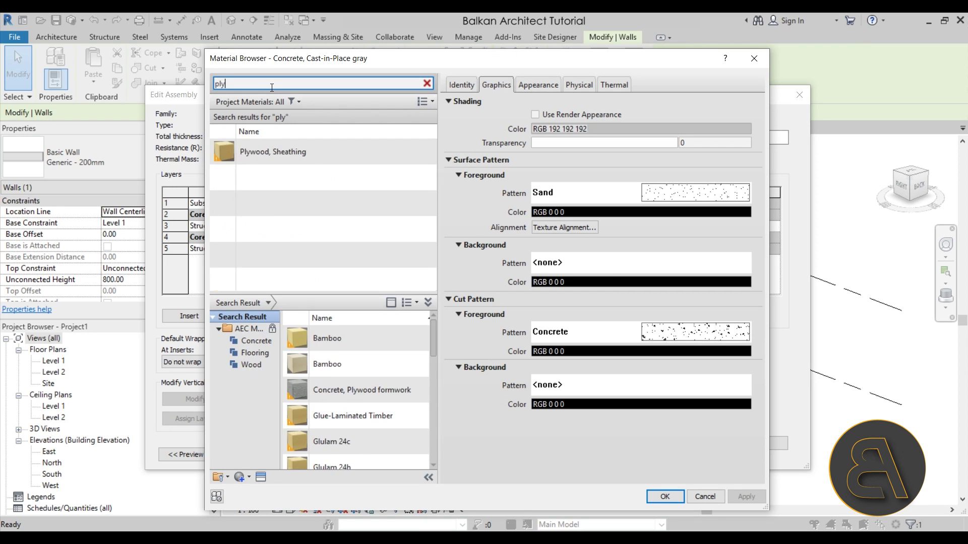
double_click(277, 147)
left_click(521, 205)
type("2")
left_click(507, 266)
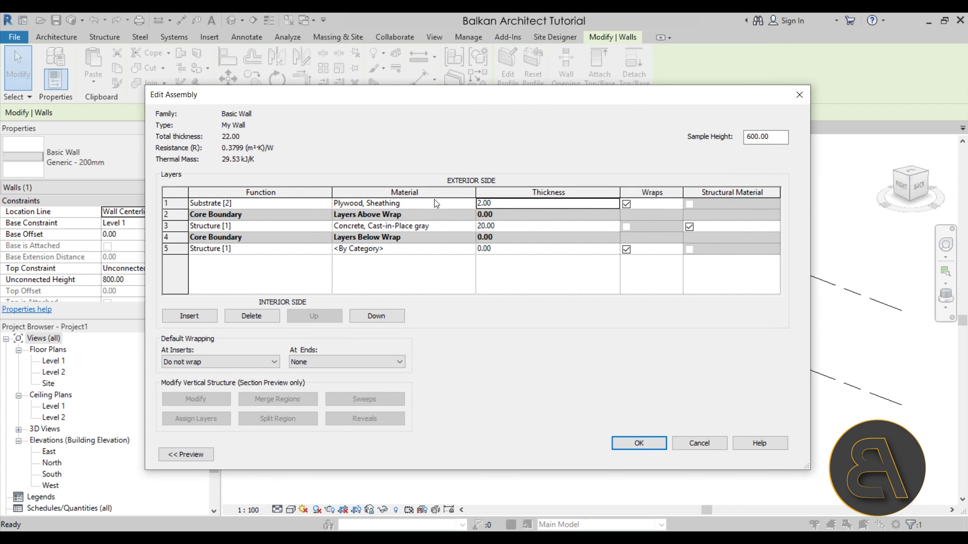
left_click(172, 203)
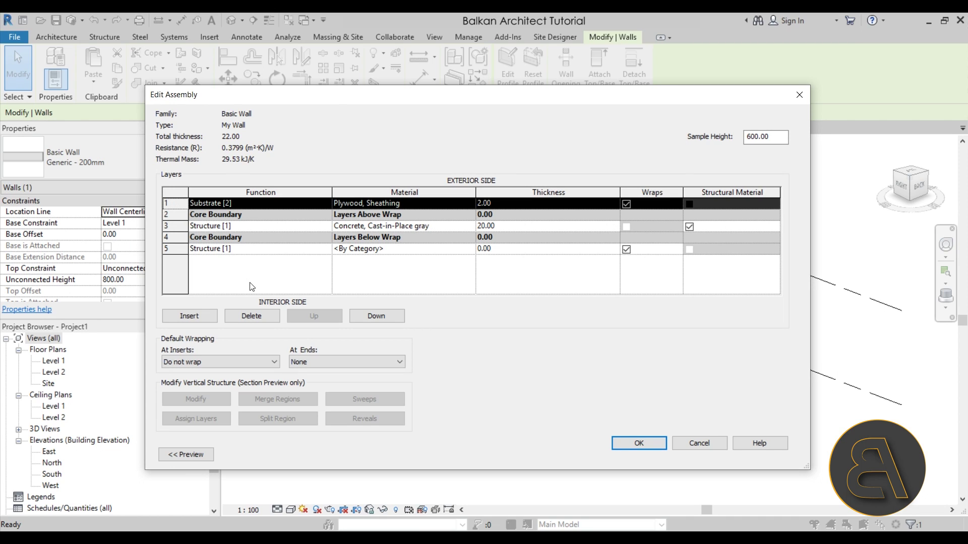
Insert an outer Thermal/Air Layer [3], 15 thick, in EIFS, Exterior Insulation
left_click(210, 319)
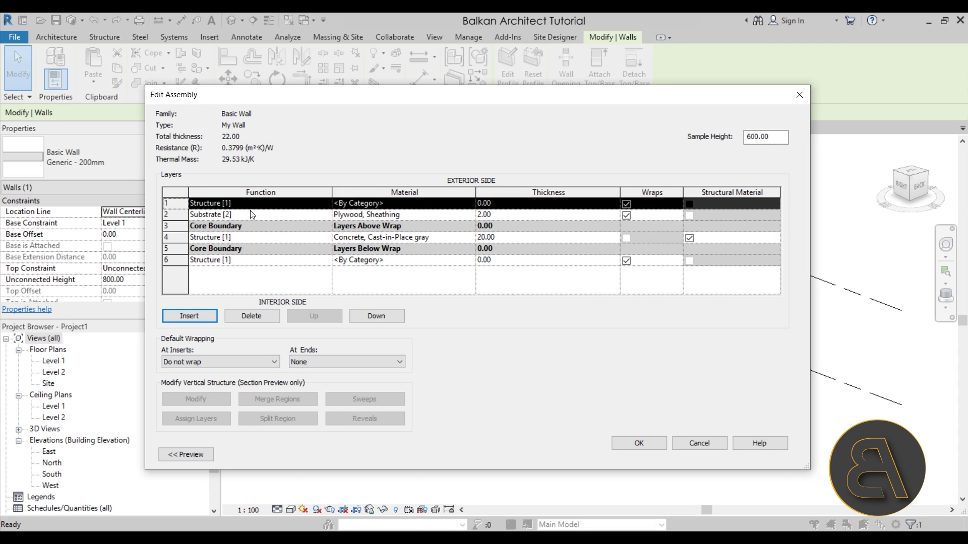
left_click(325, 204)
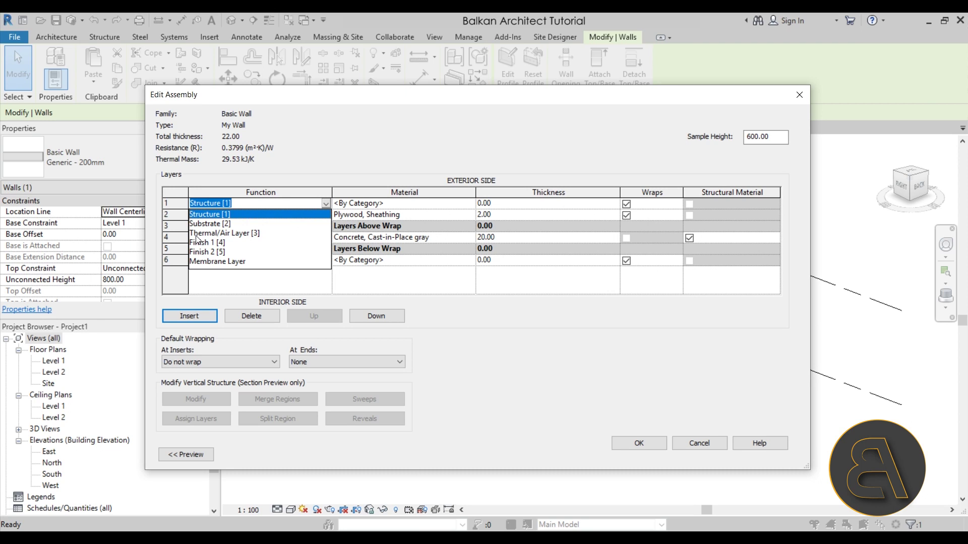
left_click(218, 233)
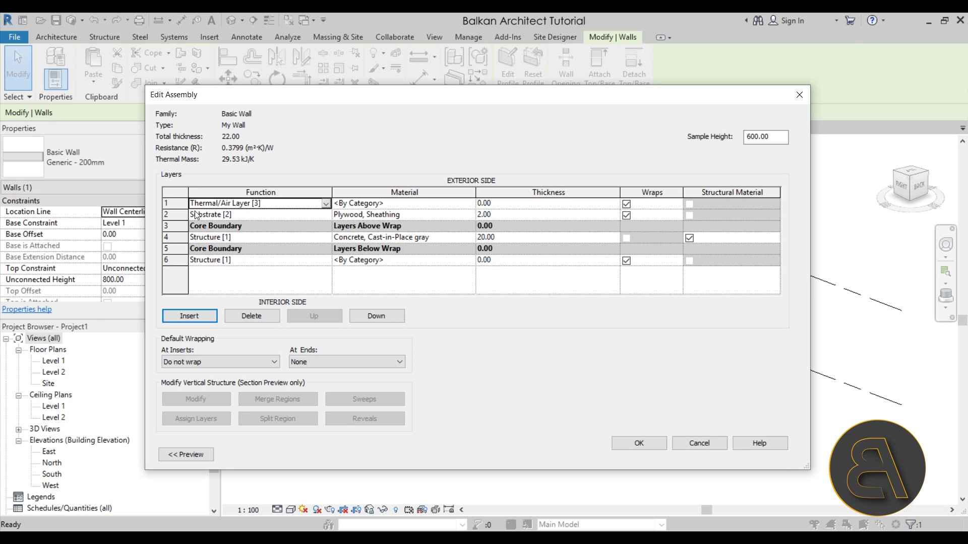
left_click(501, 206)
left_click(499, 204)
type("15")
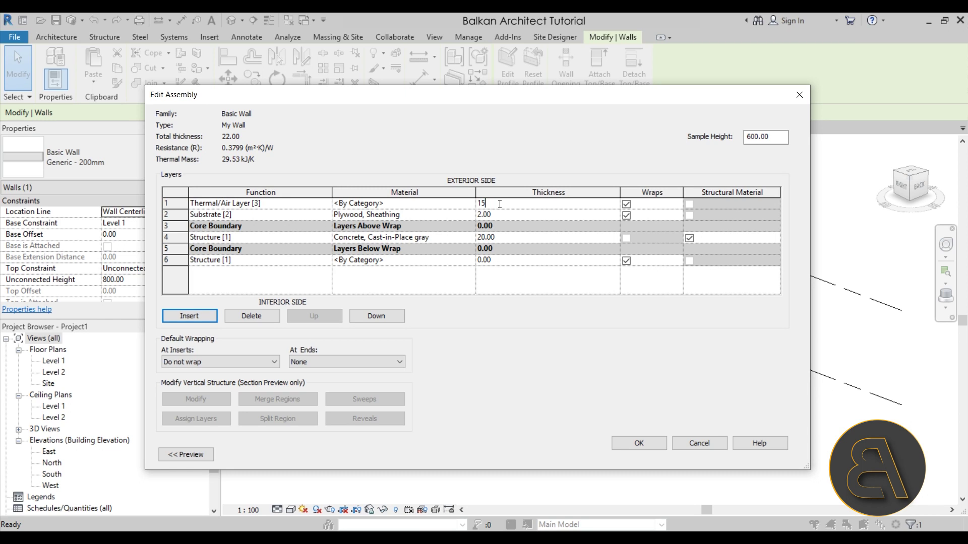
left_click(473, 207)
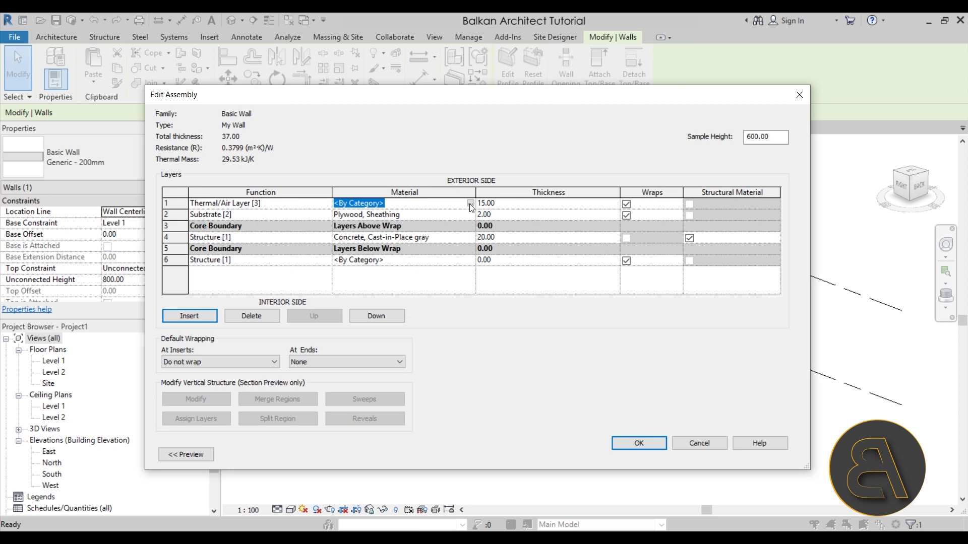
left_click(470, 203)
type("insul")
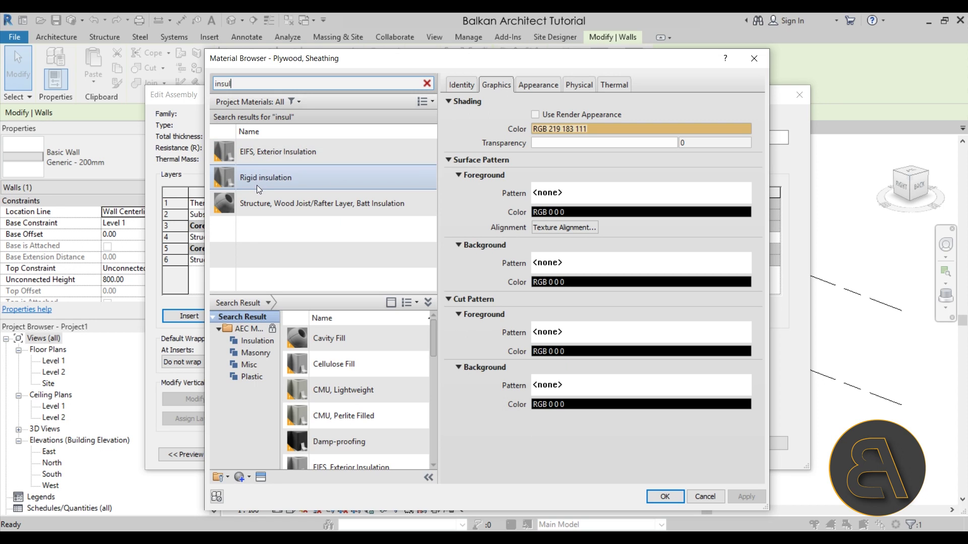
left_click(273, 157)
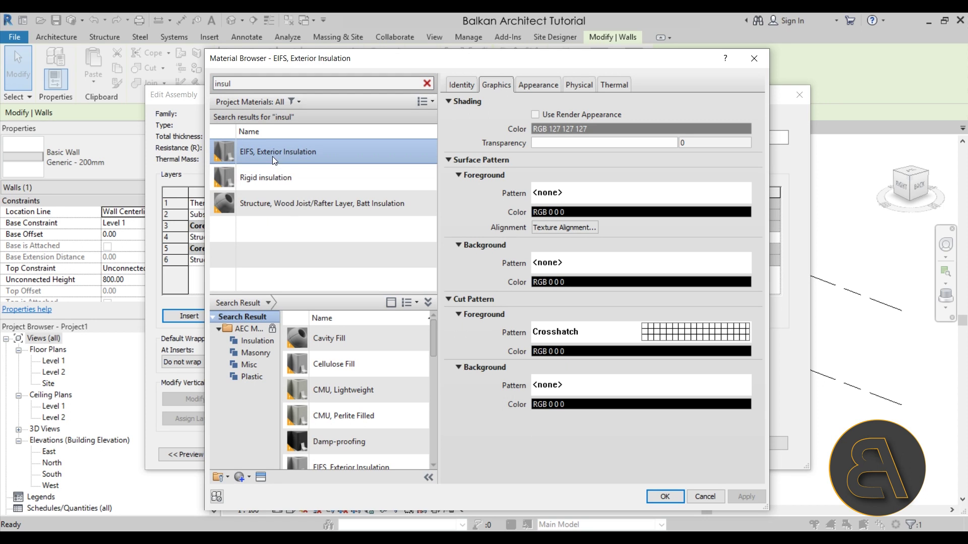
left_click(665, 497)
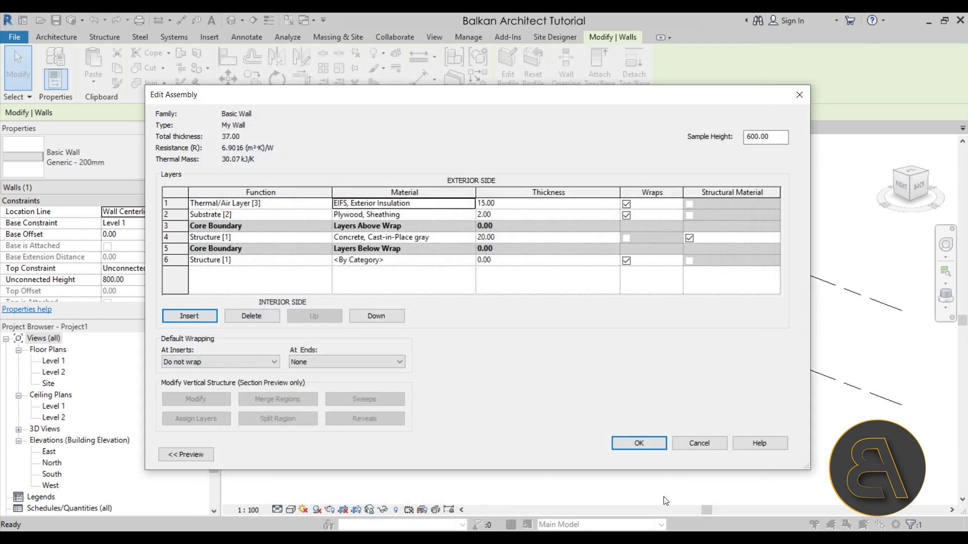
left_click(173, 208)
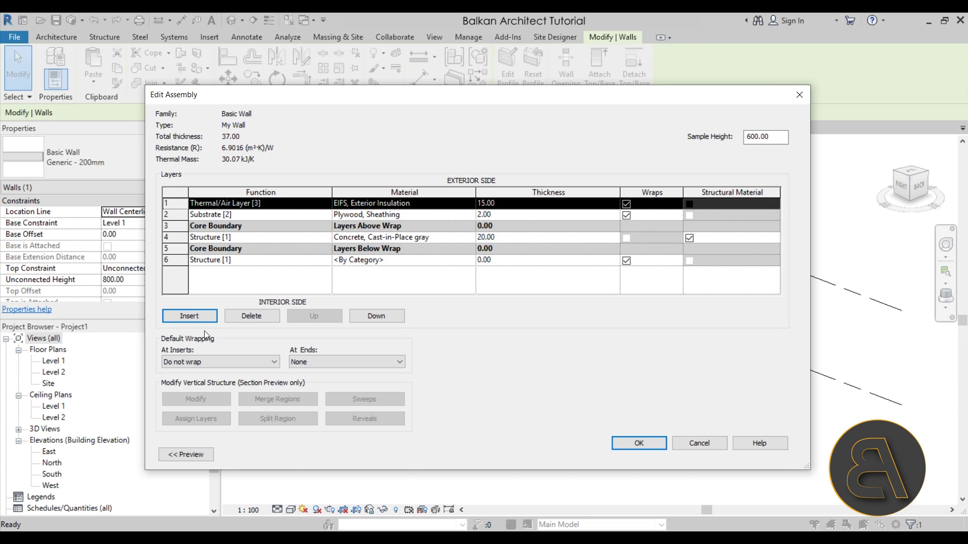
Insert a new exterior layer and set its function to Membrane Layer
left_click(200, 316)
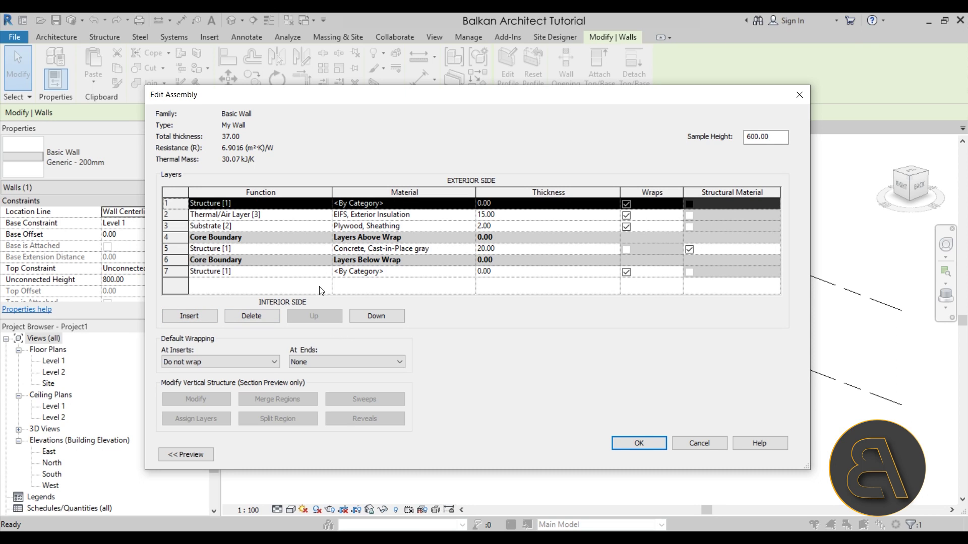
left_click(328, 205)
left_click(326, 204)
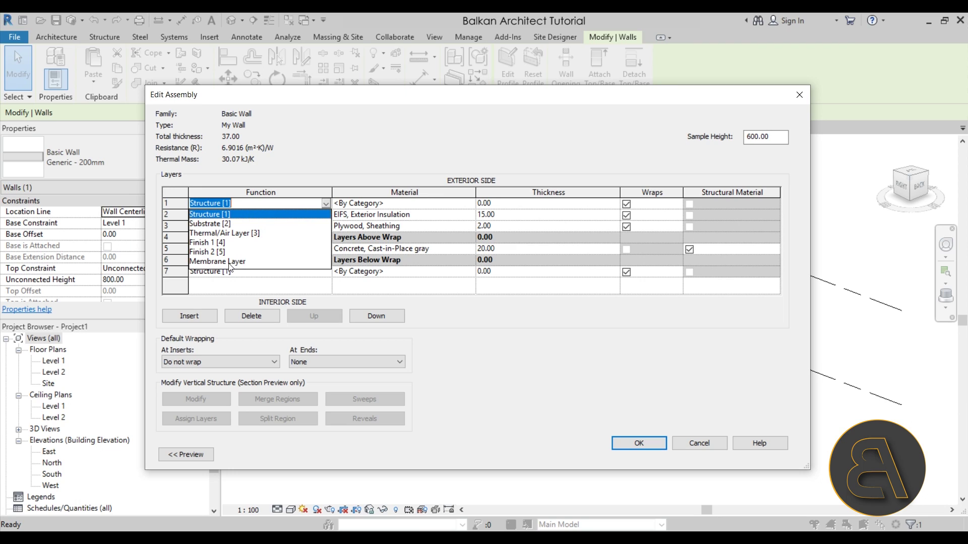
left_click(212, 262)
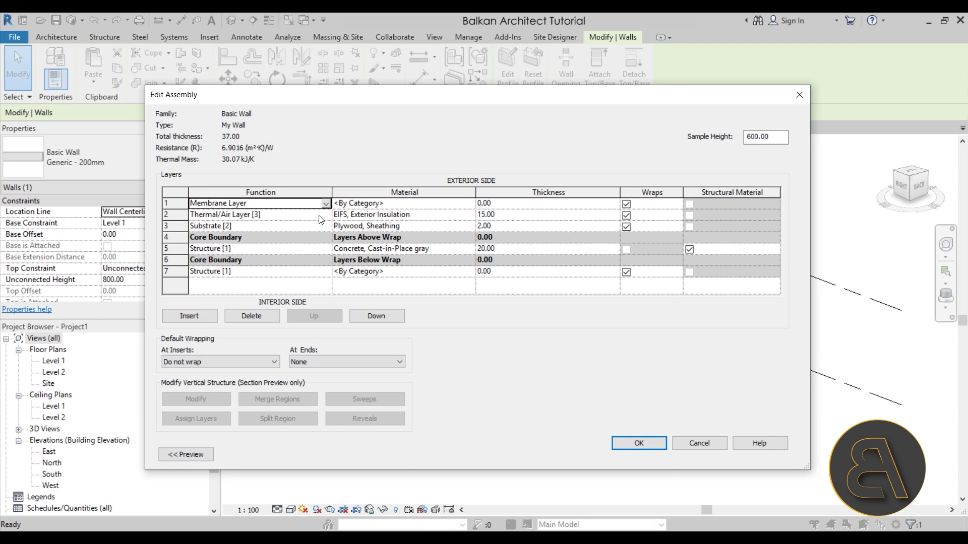
left_click(497, 205)
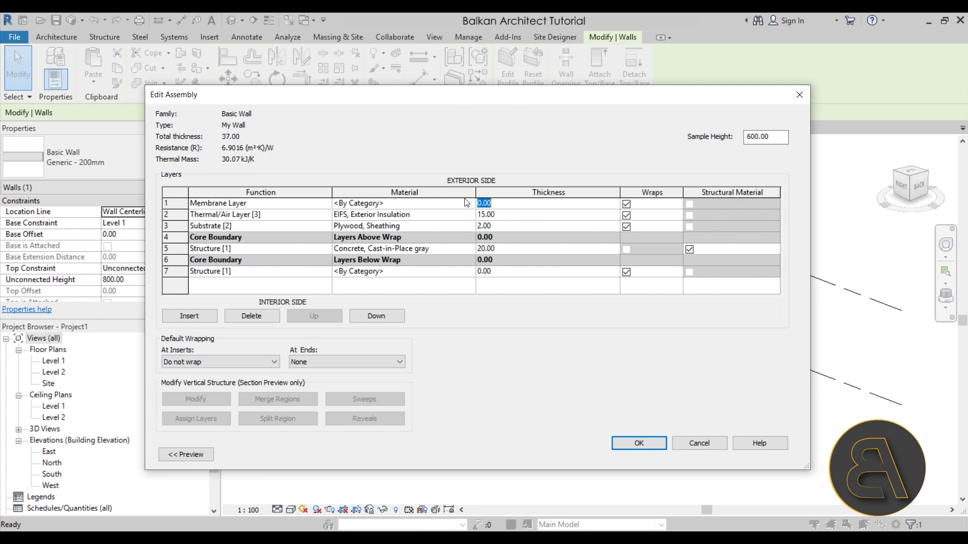
left_click(530, 202)
Give the membrane Air Infiltration Barrier material, then insert another blank layer outside it
left_click(447, 214)
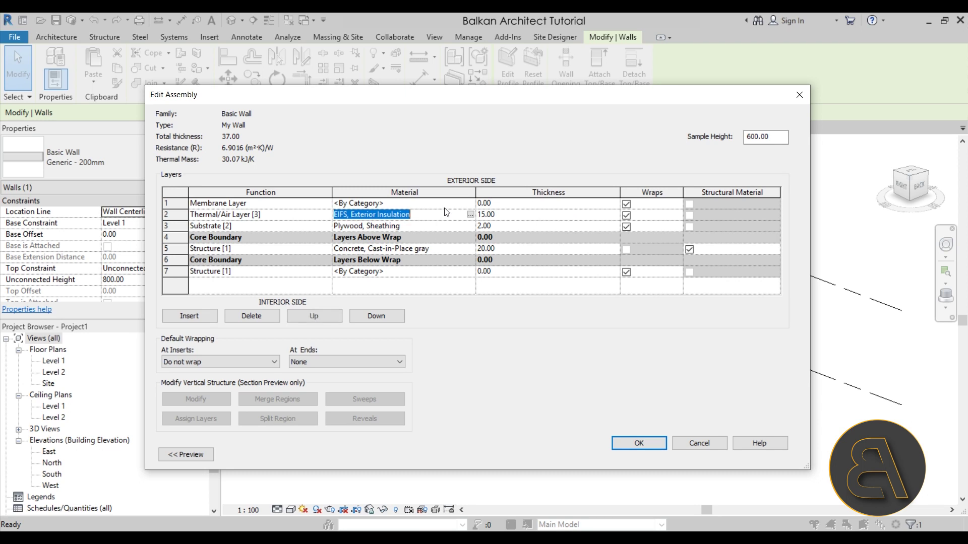
left_click(447, 204)
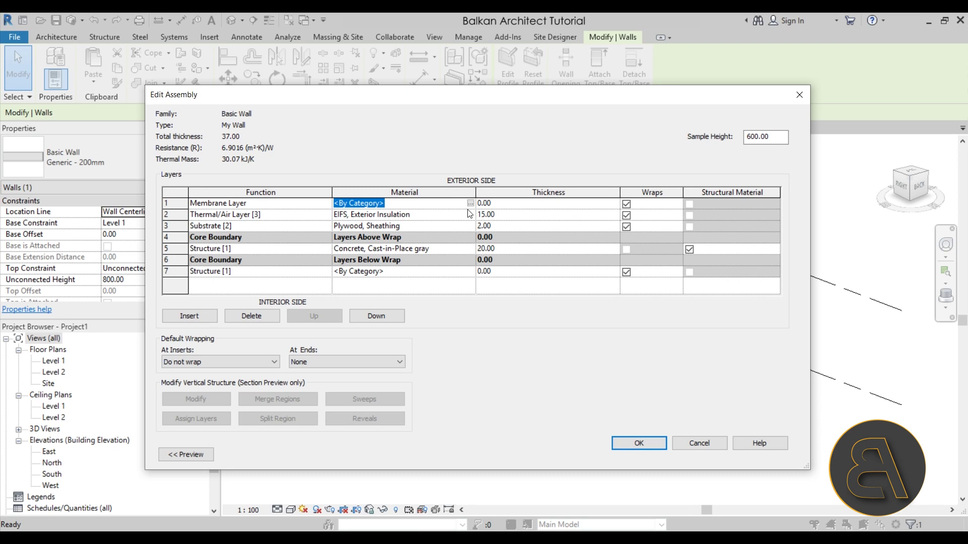
left_click(471, 204)
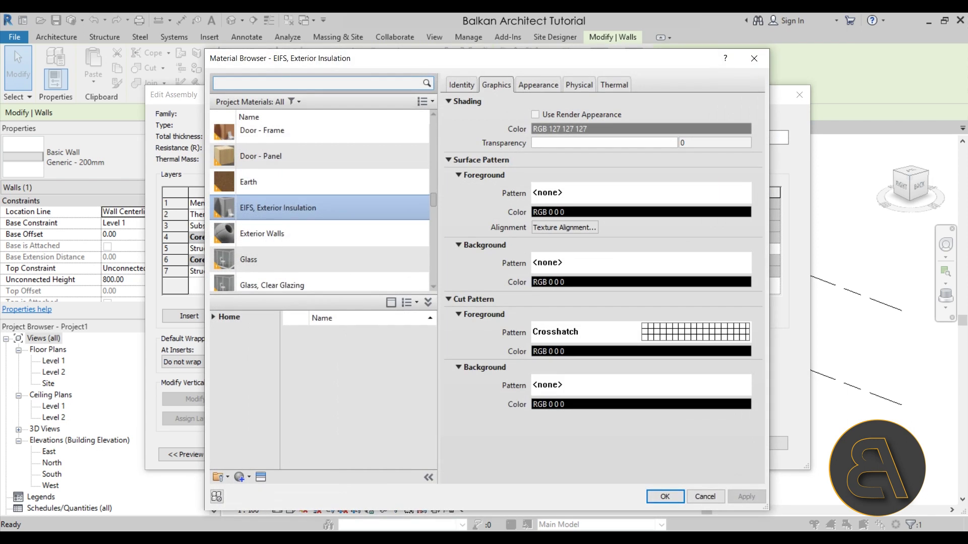
scroll(347, 231, "up", 5)
scroll(284, 203, "up", 1)
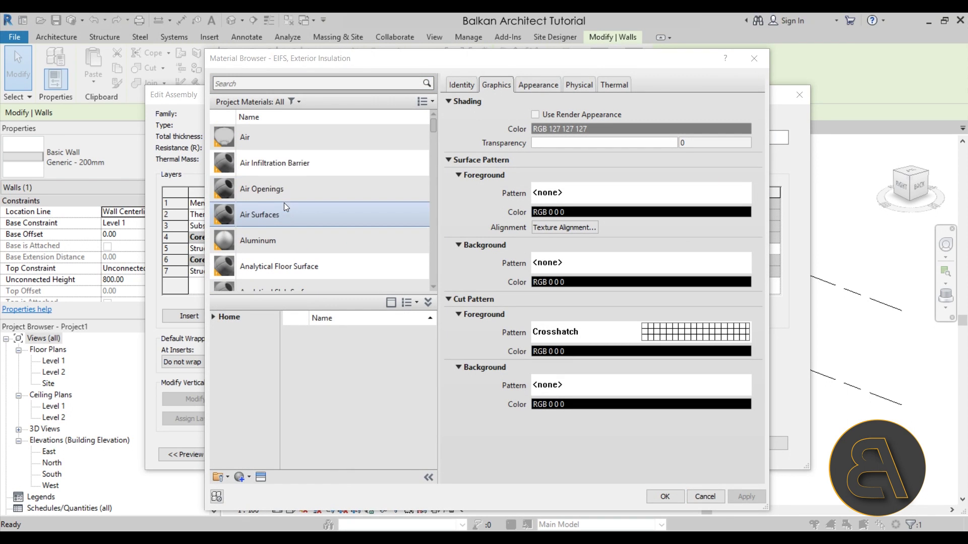
left_click(262, 170)
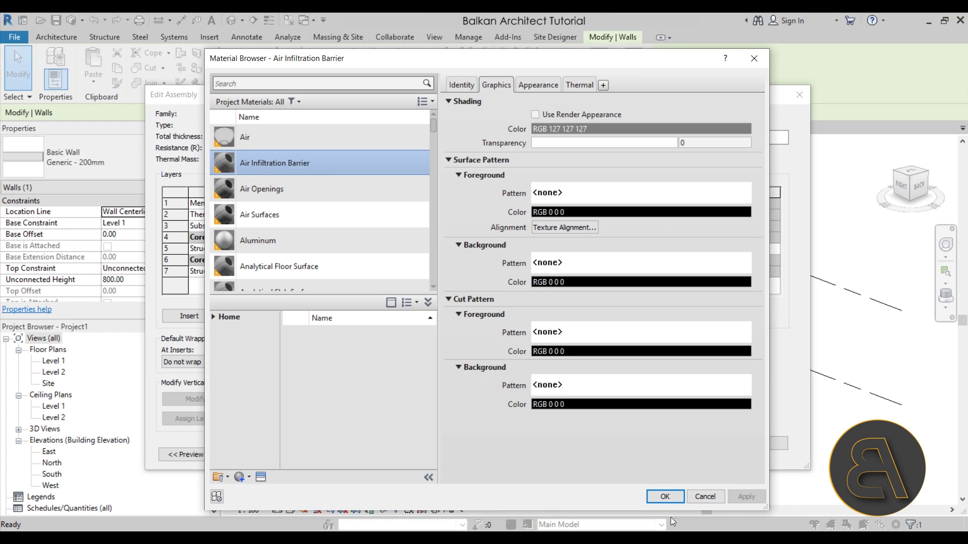
left_click(664, 497)
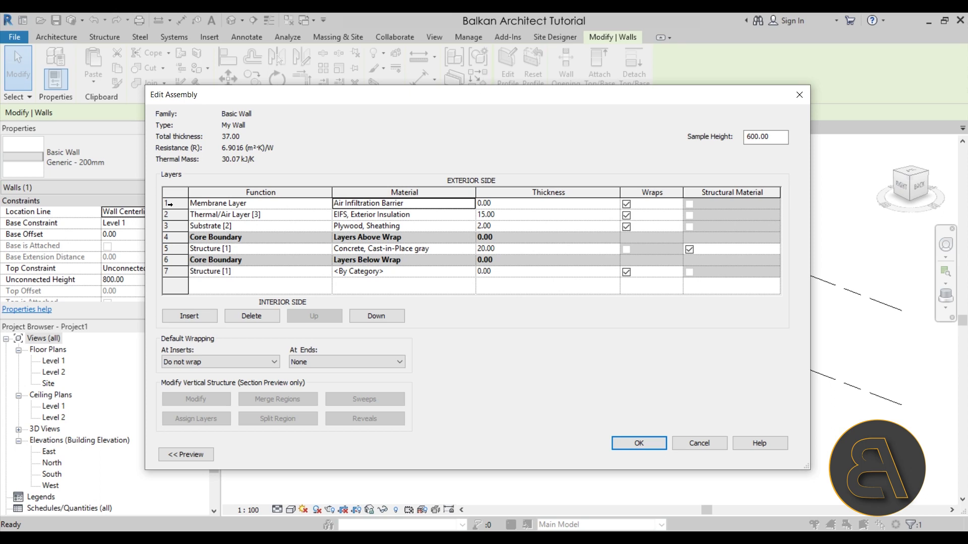
left_click(170, 204)
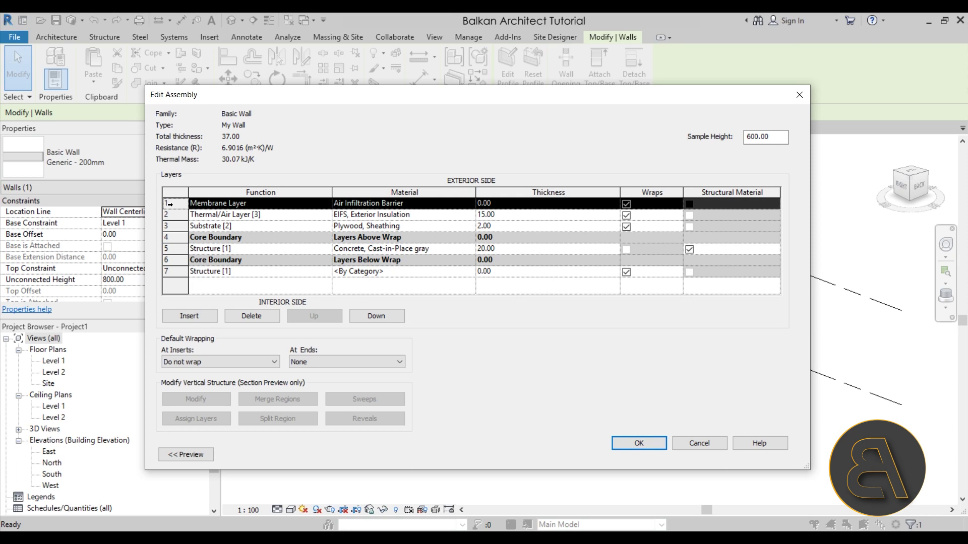
left_click(186, 318)
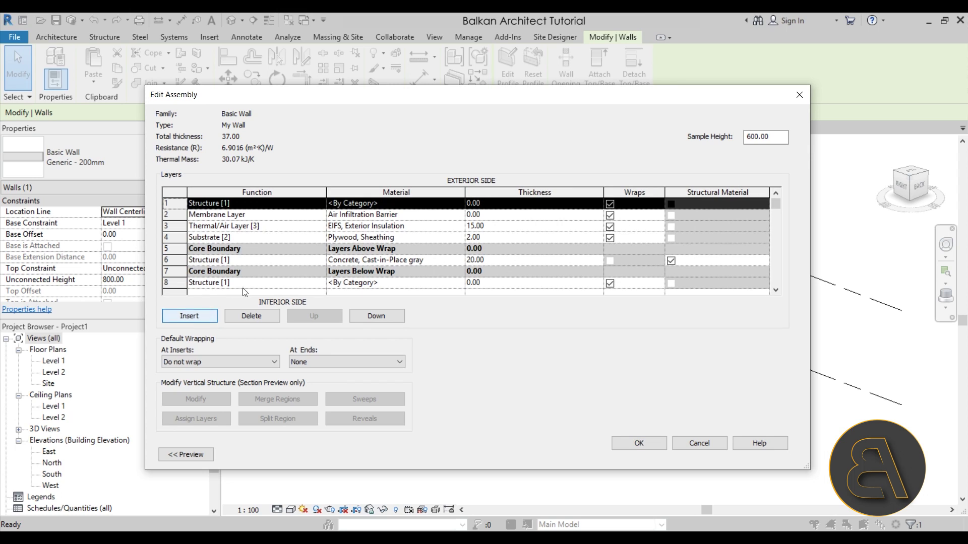
Set the outermost layer to Finish 1 [4] with a thickness of 6
left_click(319, 204)
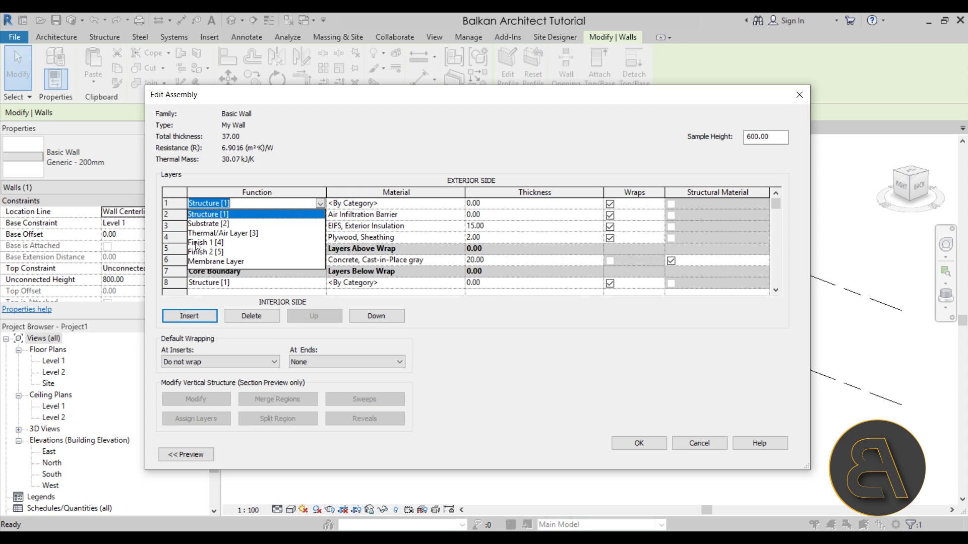
left_click(197, 245)
left_click(320, 204)
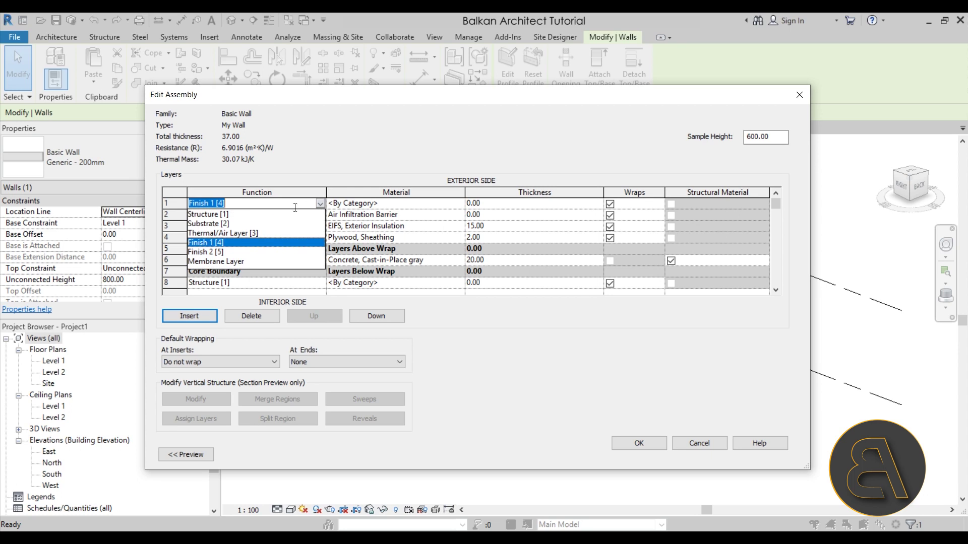
left_click(207, 244)
left_click(487, 204)
type("6")
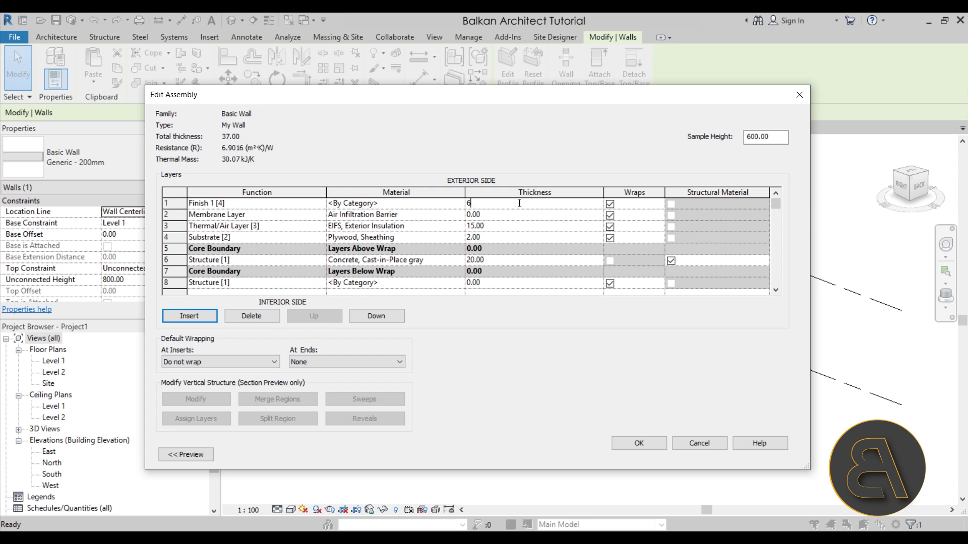
Assign Brick, Common as the outermost layer's material
left_click(456, 204)
left_click(460, 203)
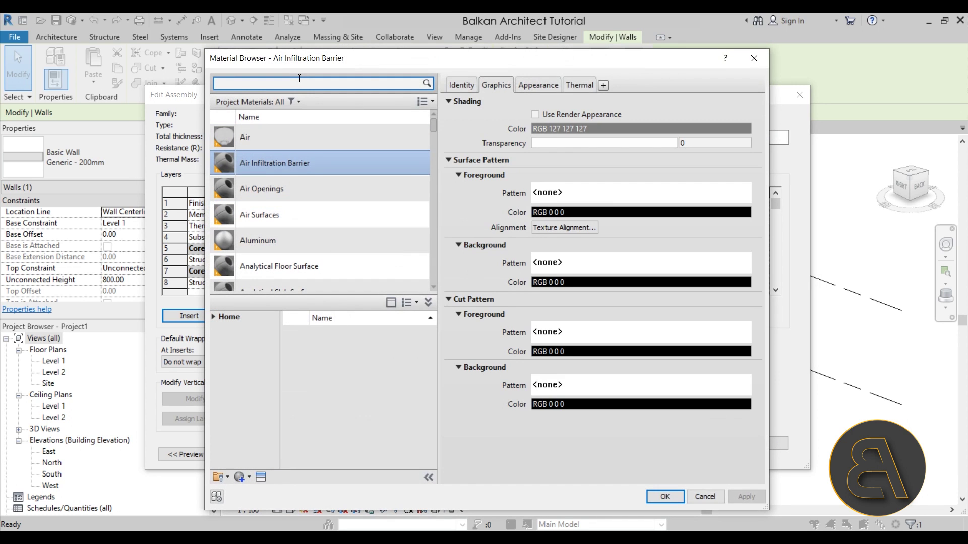
type("br")
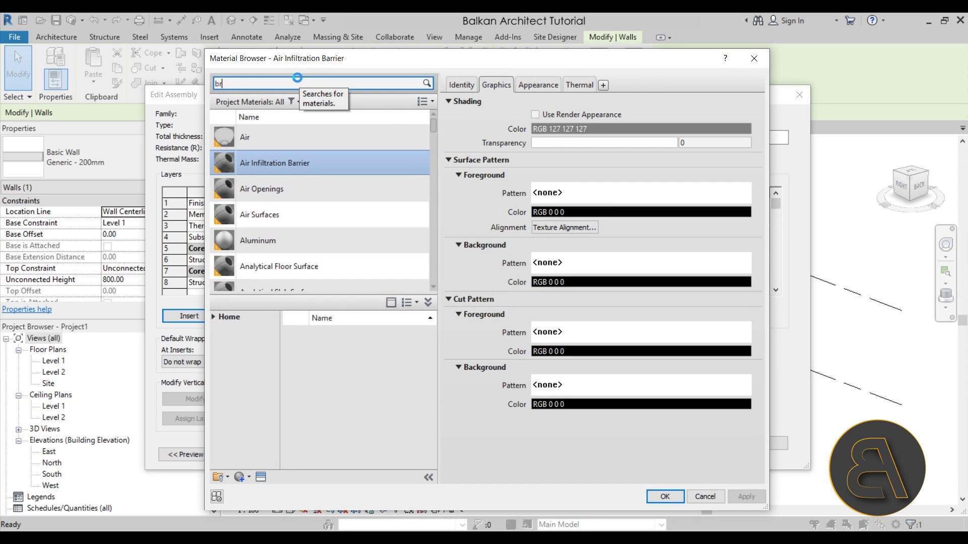
type("ick")
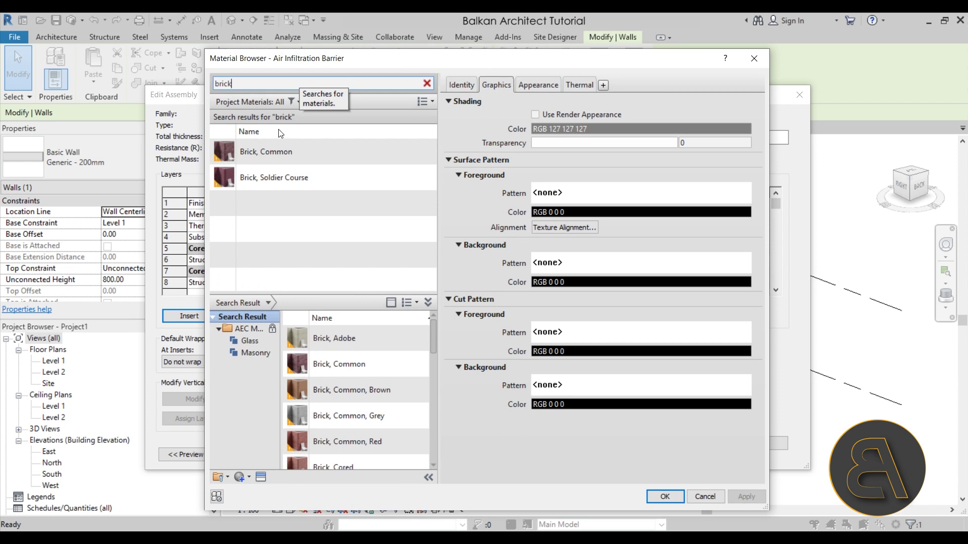
left_click(274, 156)
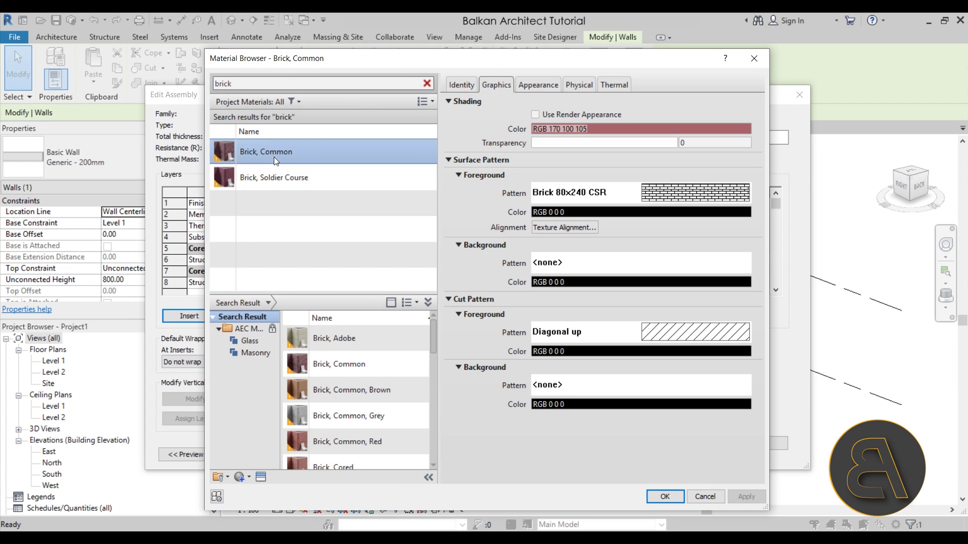
left_click(682, 492)
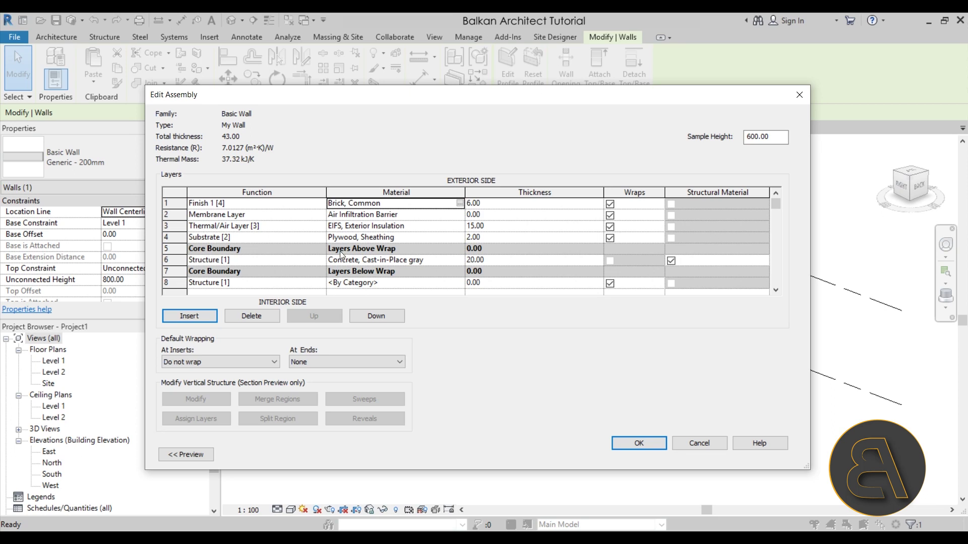
scroll(194, 283, "down", 1)
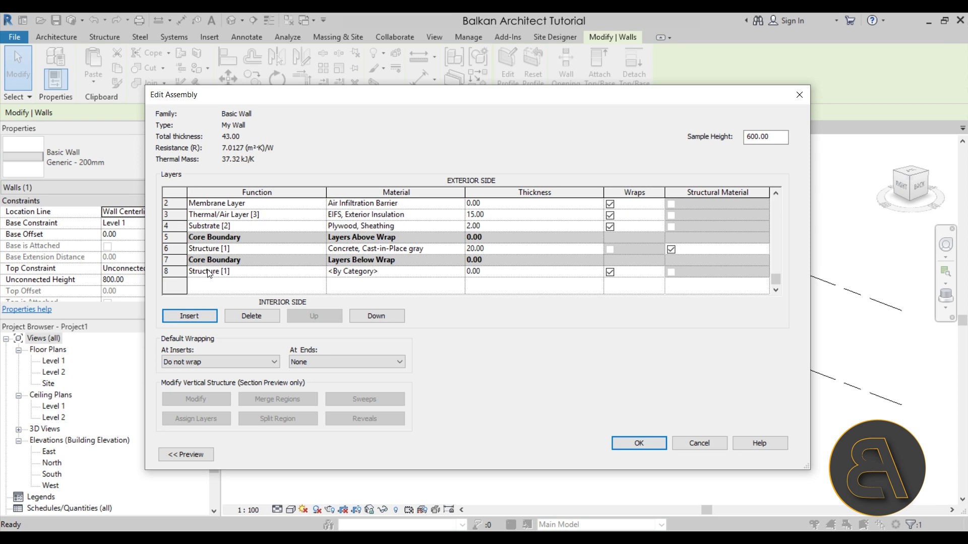
left_click(210, 274)
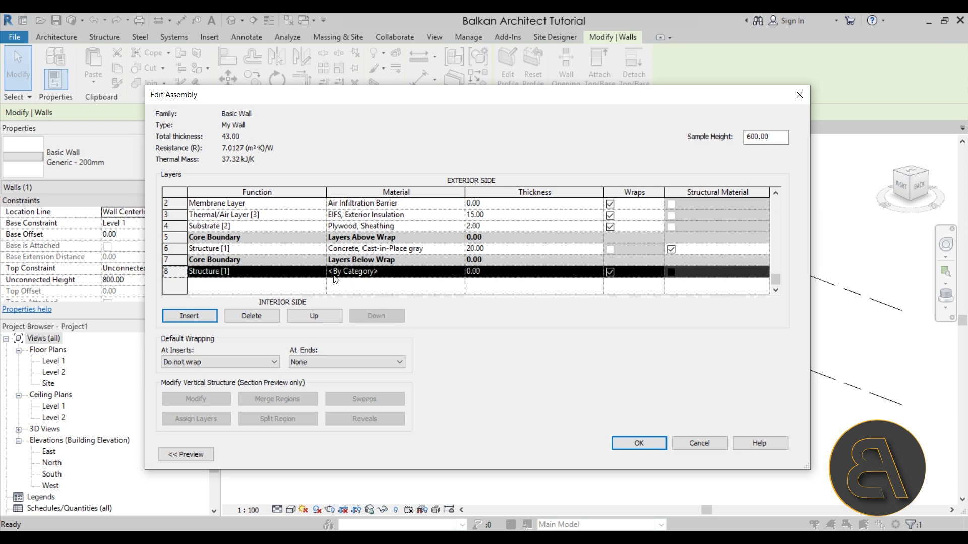
Set the innermost layer (row 8) function to Finish 2 [5]
left_click(318, 270)
left_click(319, 270)
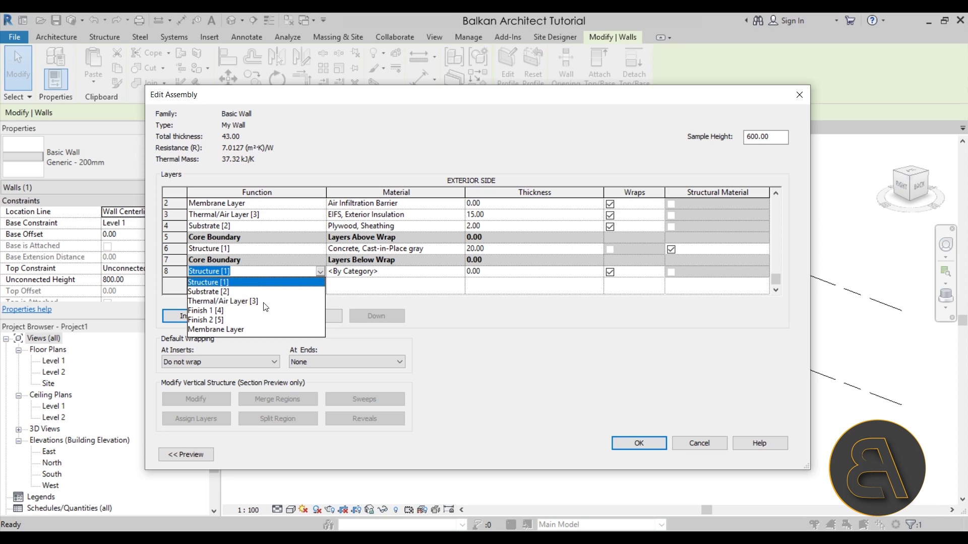
left_click(210, 321)
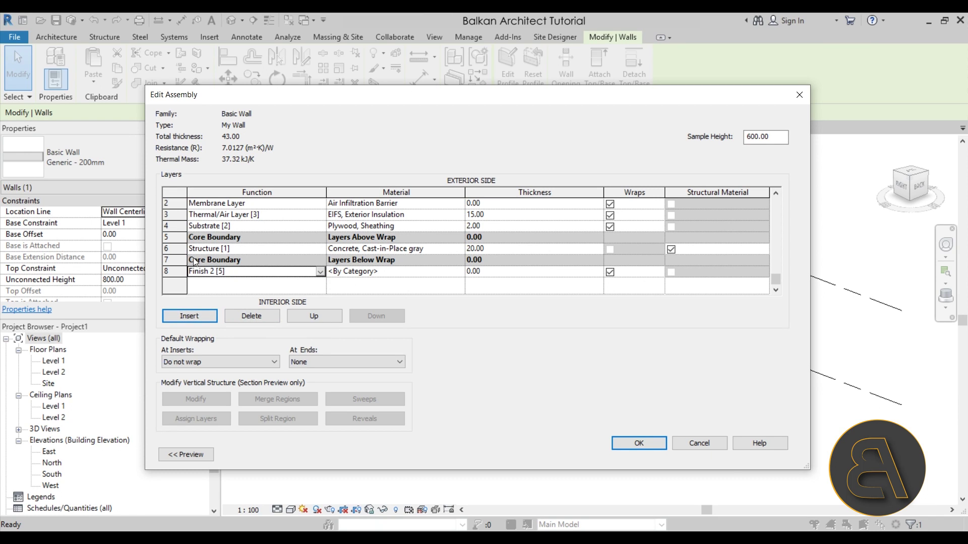
scroll(255, 250, "up", 1)
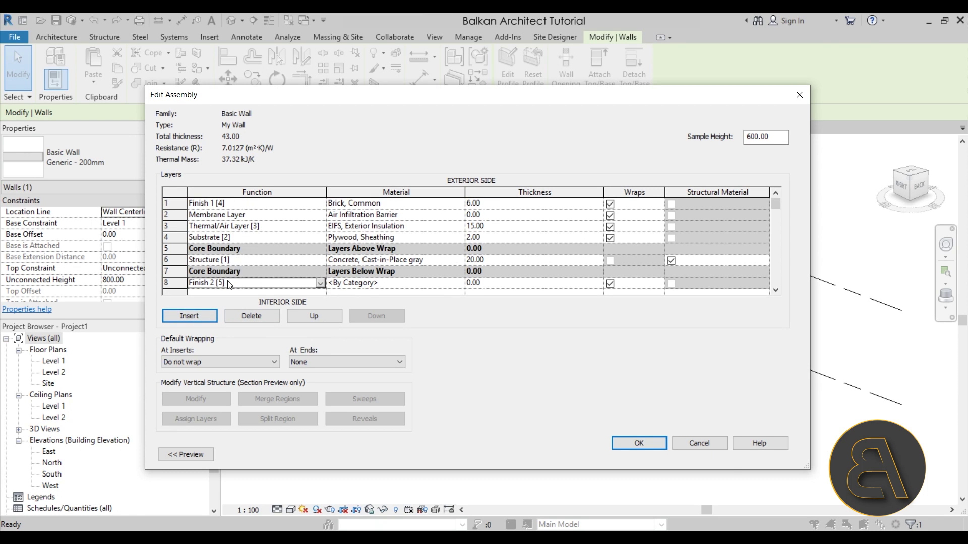
Give row 8 Gypsum Wall Board material at 1.00 thickness
left_click(461, 284)
left_click(460, 283)
type("gyp")
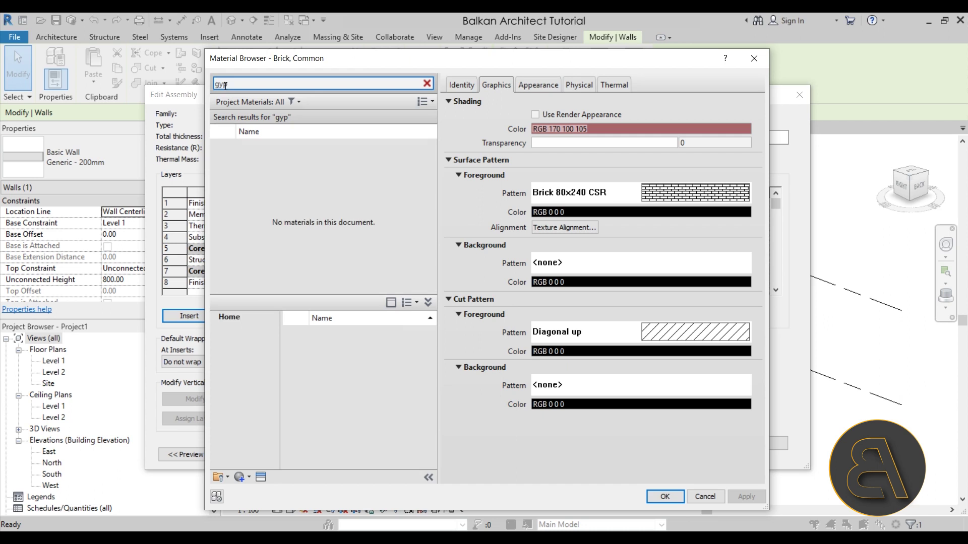
left_click(264, 153)
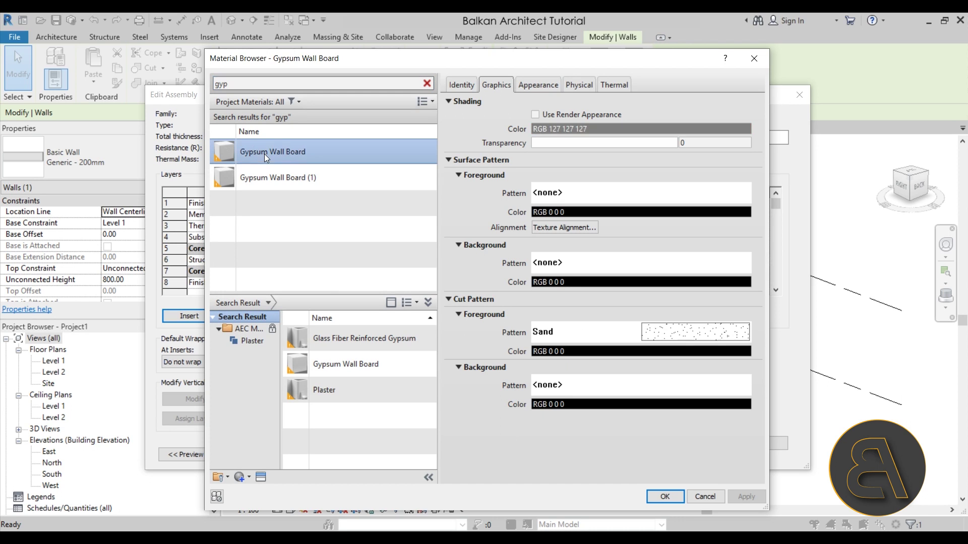
left_click(662, 497)
left_click(503, 285)
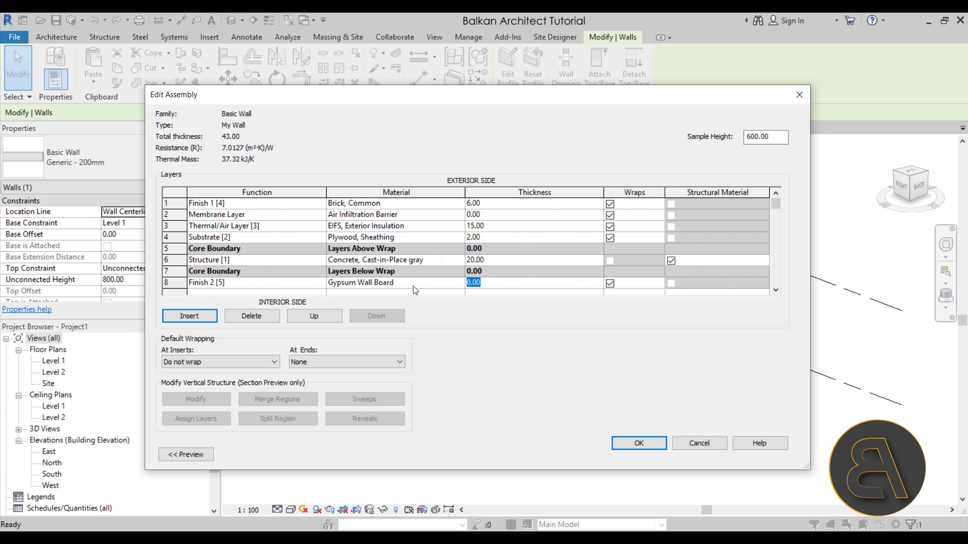
type("1")
key("Tab")
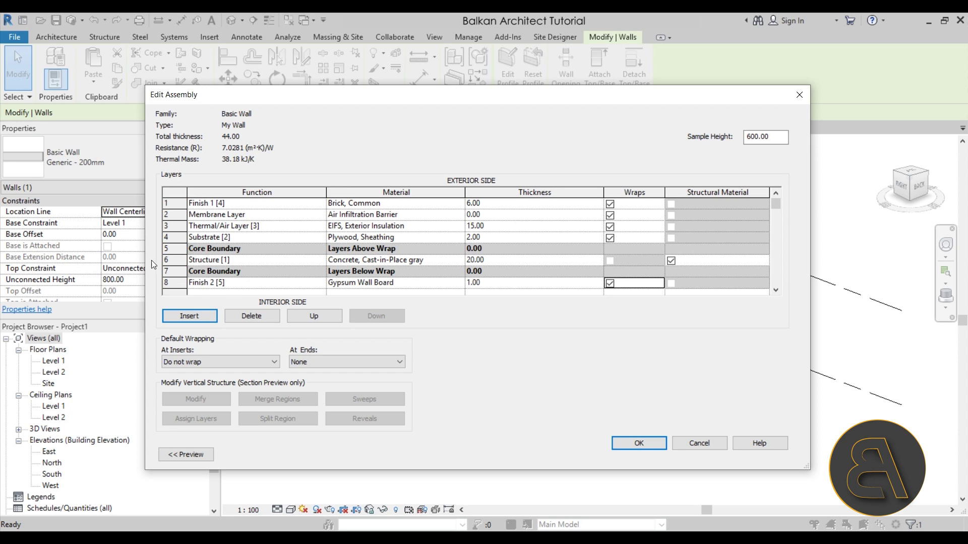
Move the Edit Assembly dialog right and narrow it to uncover the wall
left_click(175, 280)
left_click(183, 315)
left_click_drag(323, 98, 435, 90)
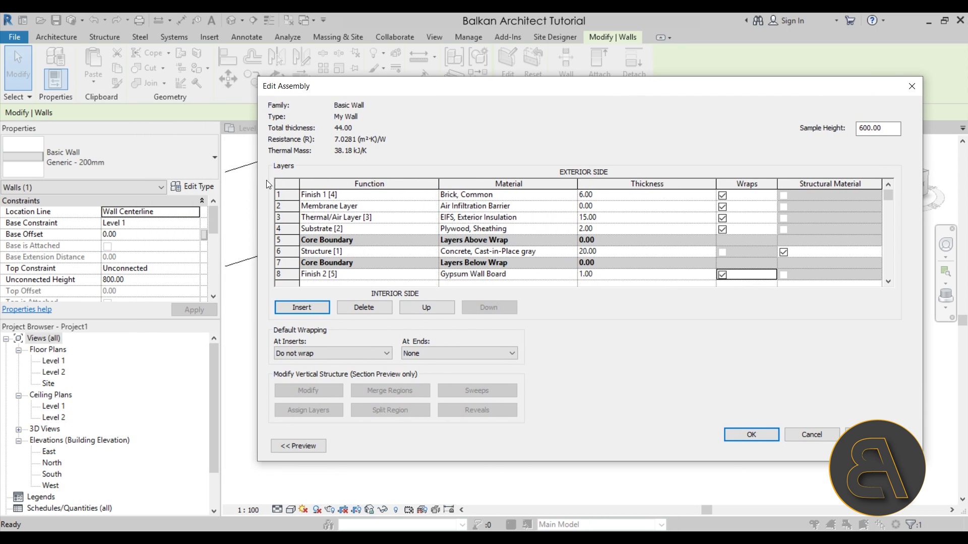
left_click_drag(260, 181, 383, 182)
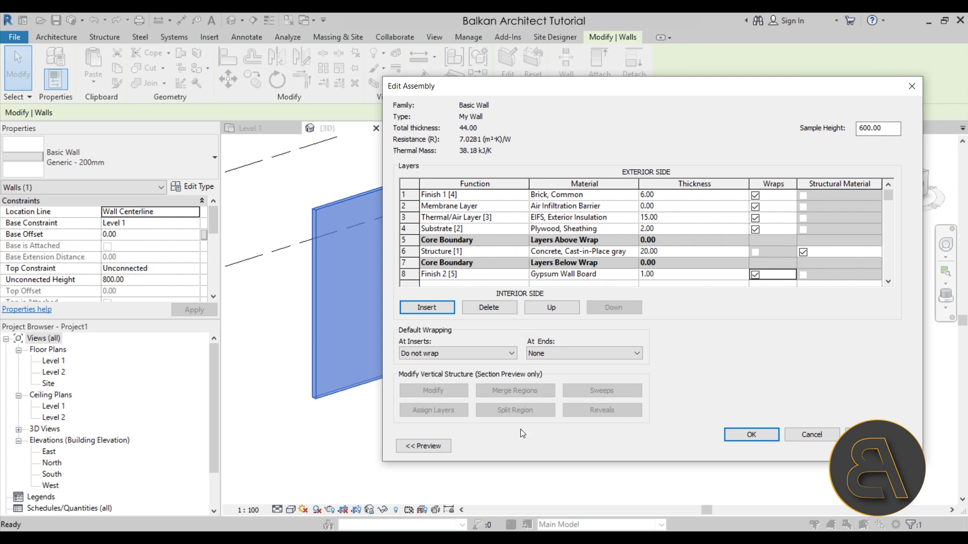
Show the preview pane set to Section view, zoomed into the wall layers
left_click(441, 448)
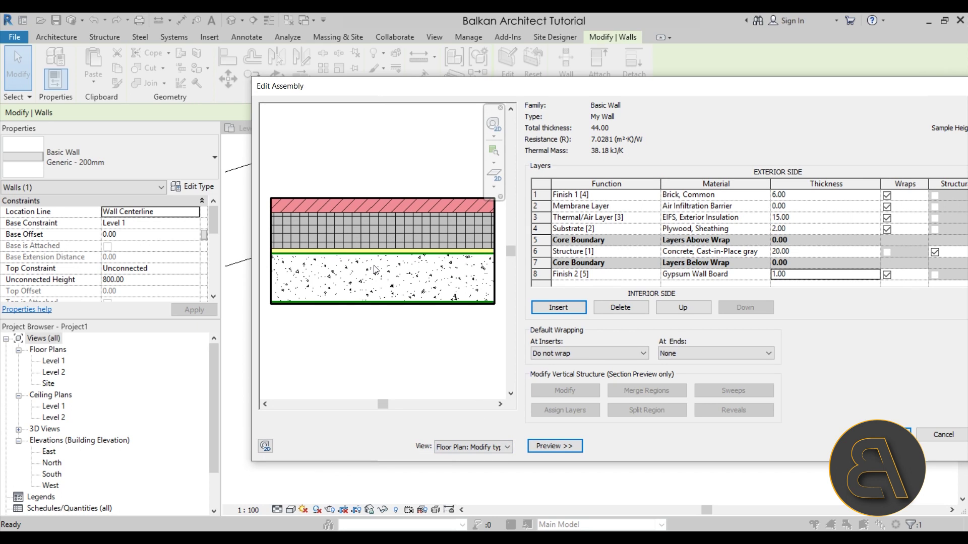
left_click(485, 450)
left_click(463, 467)
scroll(386, 347, "up", 4)
scroll(355, 352, "up", 2)
scroll(381, 293, "up", 2)
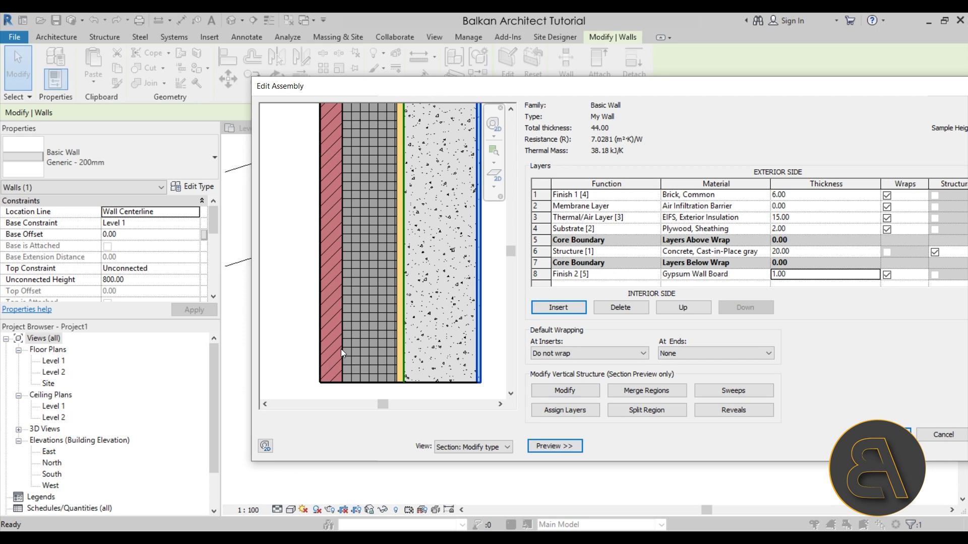
scroll(292, 320, "down", 3)
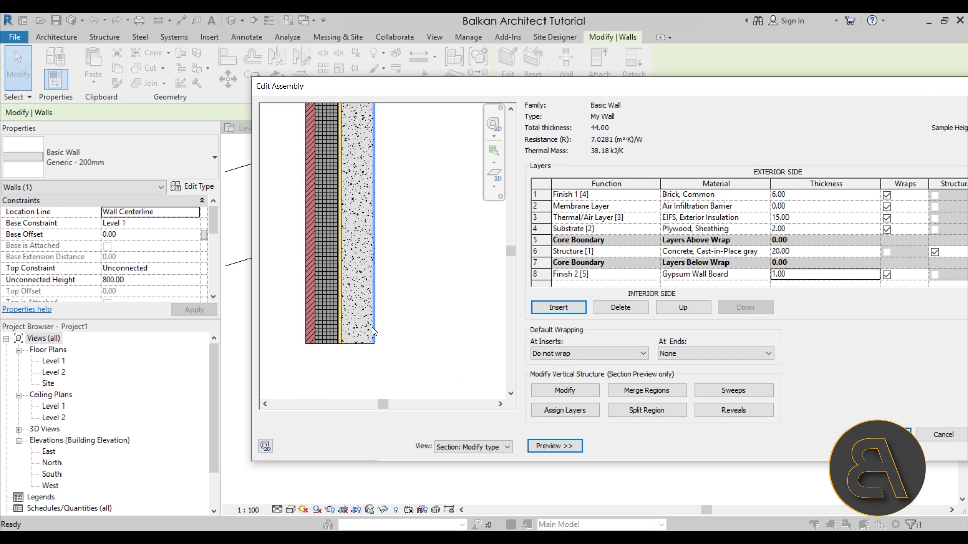
scroll(382, 266, "up", 5)
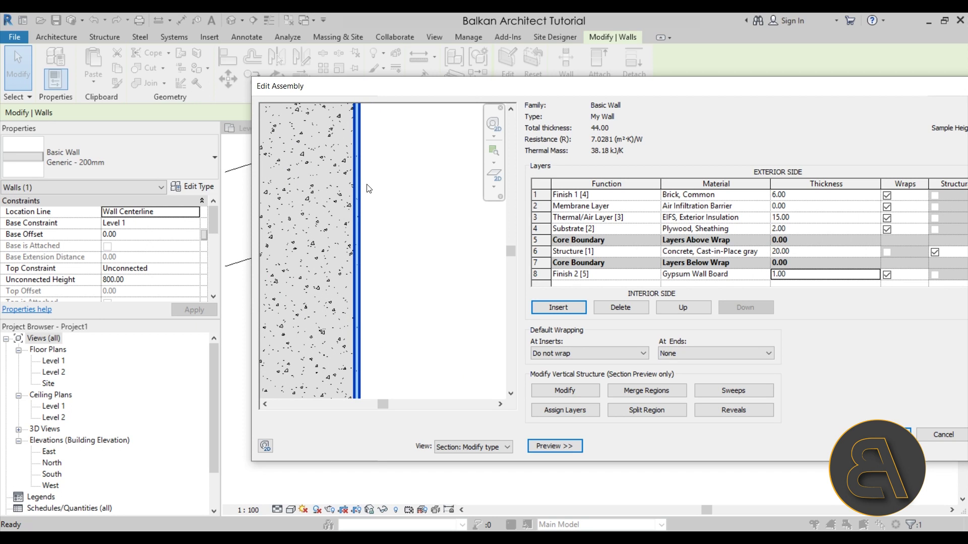
scroll(376, 202, "down", 5)
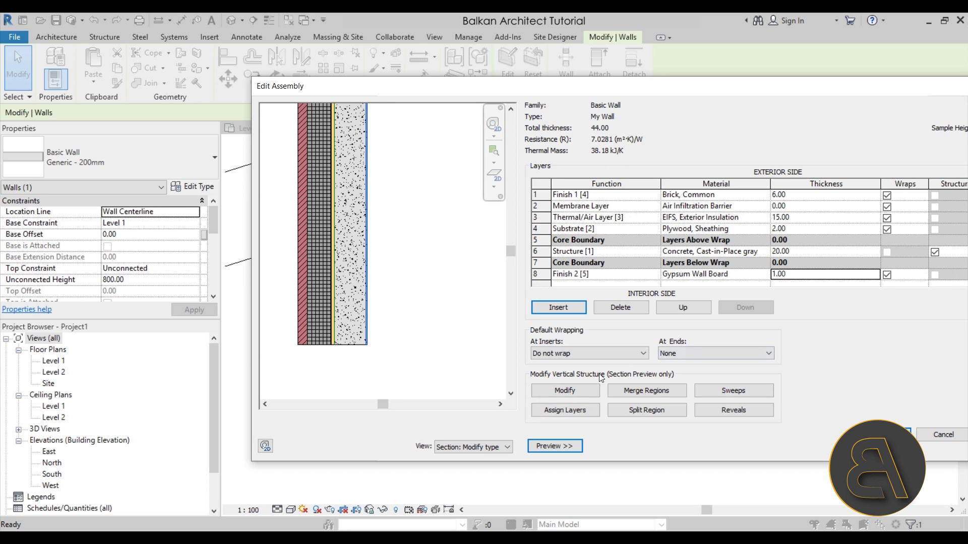
left_click(638, 413)
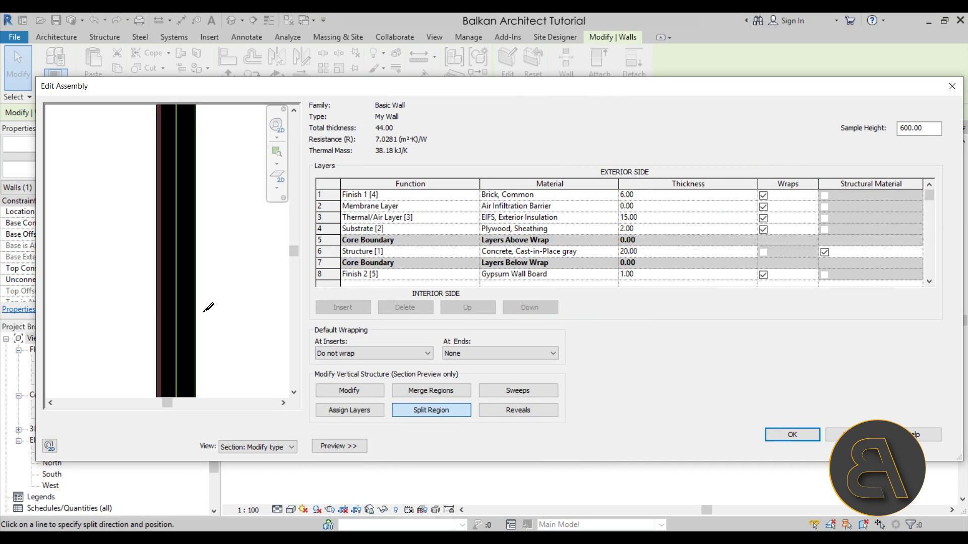
Split the Gypsum Wall Board finish 100 above the base, making its thickness Variable
scroll(187, 323, "up", 3)
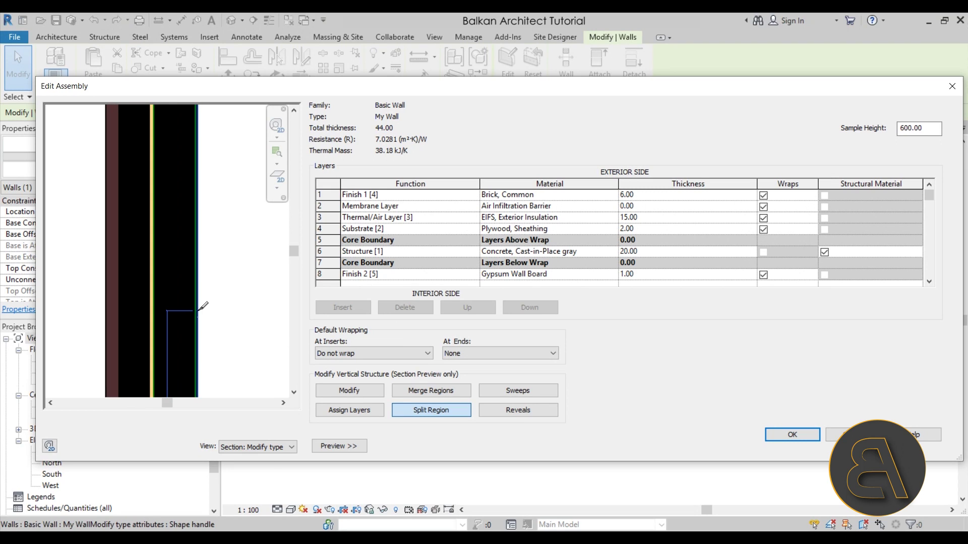
scroll(201, 305, "down", 3)
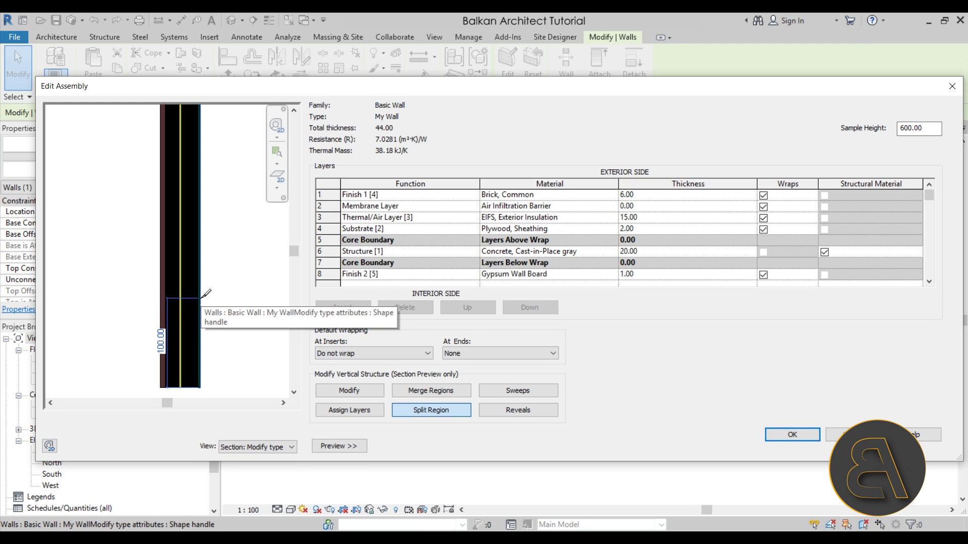
scroll(205, 294, "up", 2)
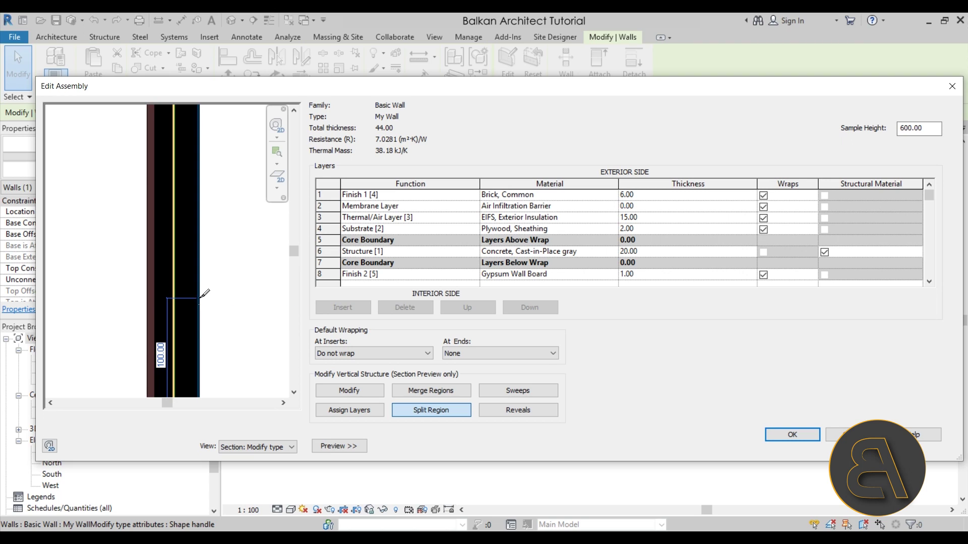
left_click(205, 293)
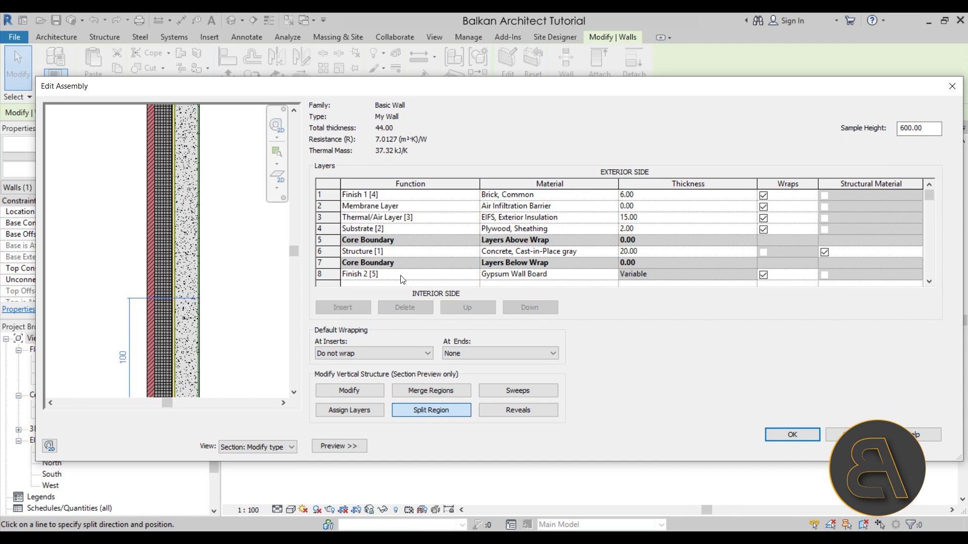
left_click(323, 275)
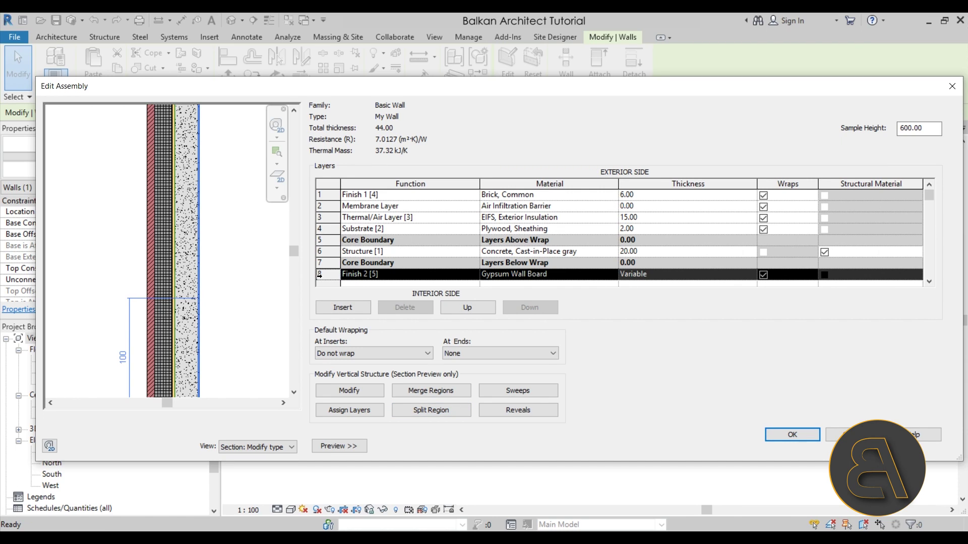
Insert a new layer 8 as Finish 2 [5] with Ceramic Tile material
left_click(356, 308)
scroll(493, 233, "down", 2)
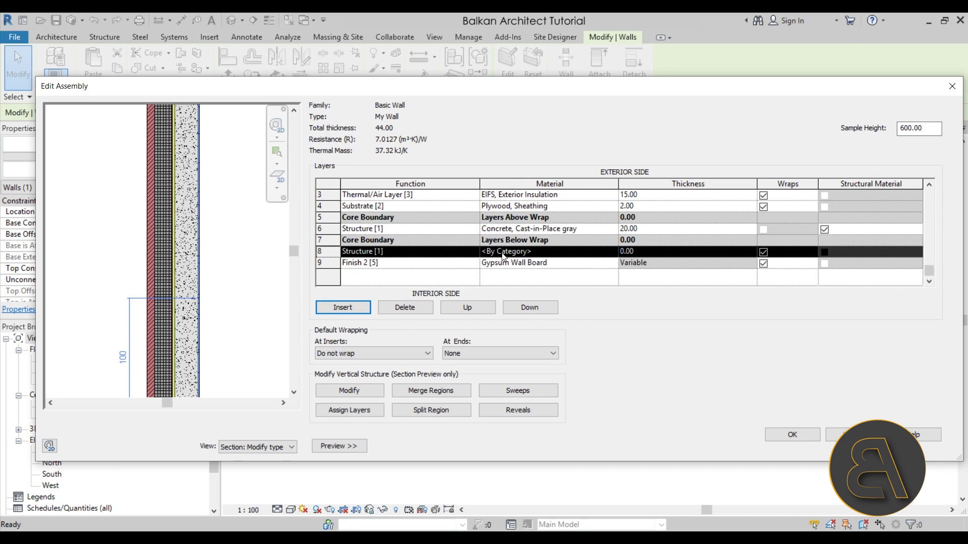
left_click(476, 257)
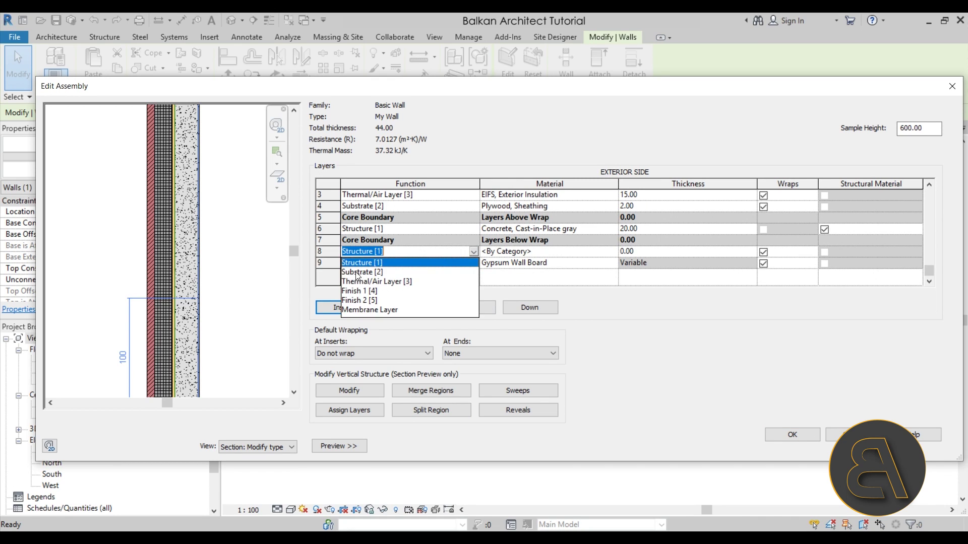
left_click(356, 301)
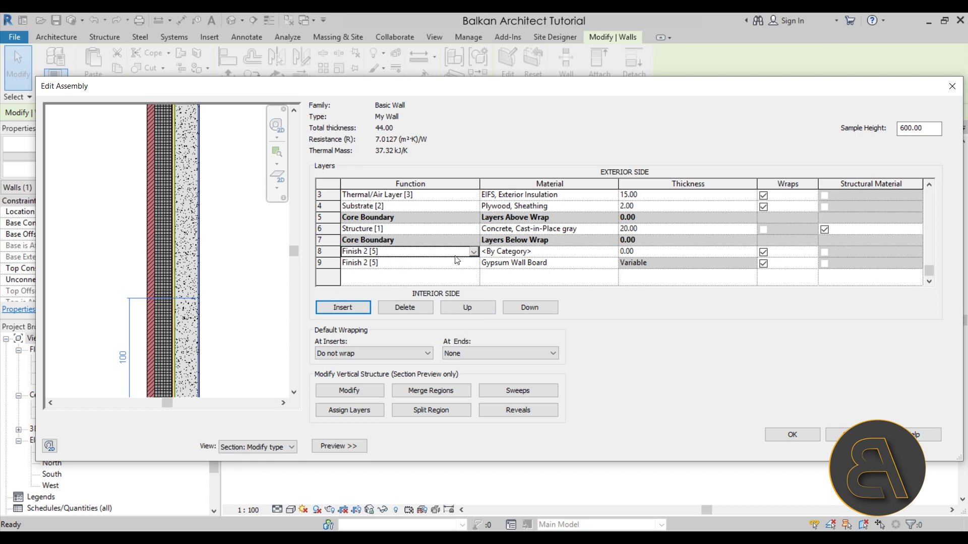
left_click(555, 252)
left_click(613, 252)
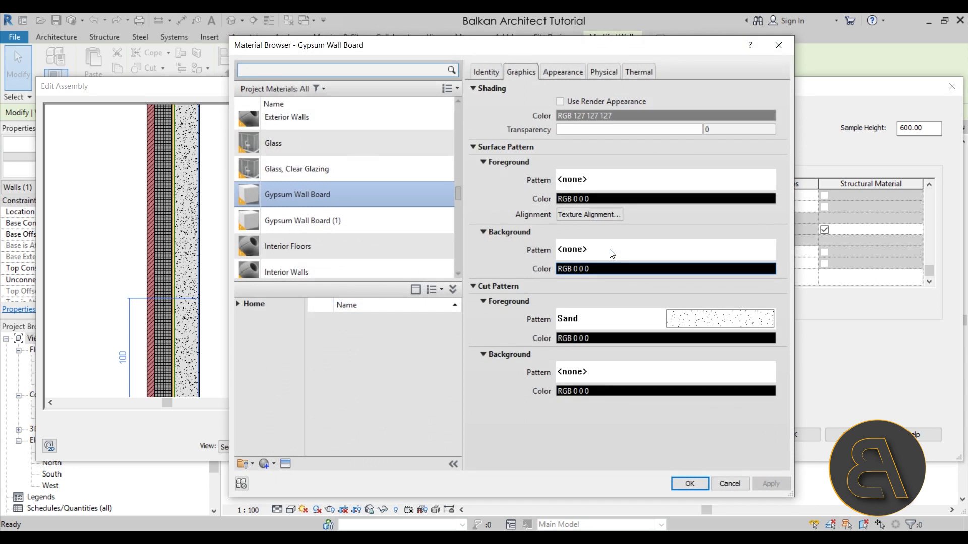
left_click(284, 69)
type("tile")
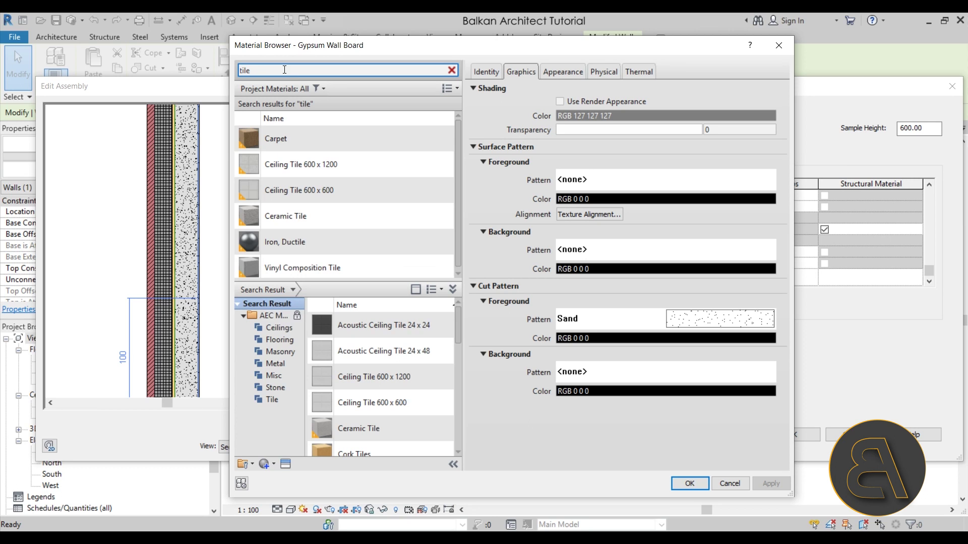
double_click(306, 215)
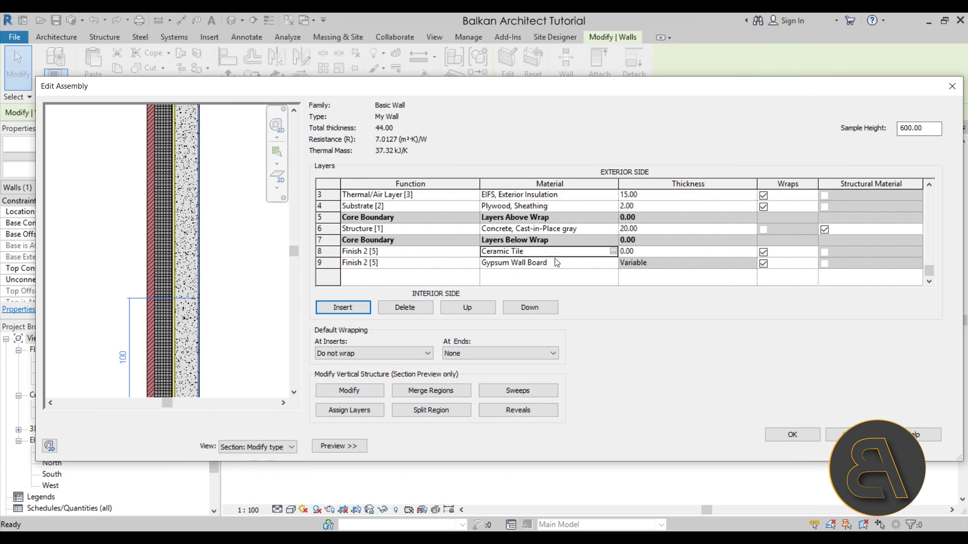
key("Return")
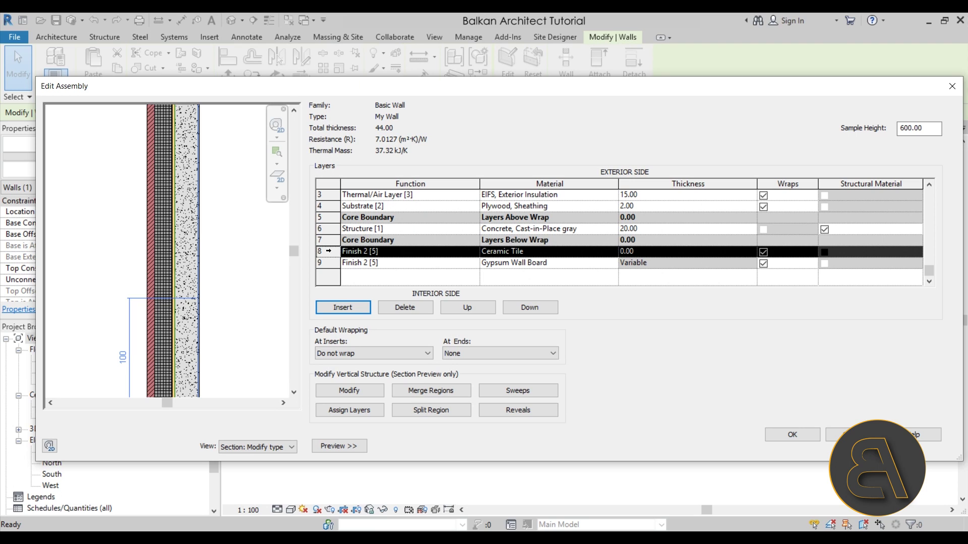
Assign the Ceramic Tile layer to the bottom 100 region of the interior face, then accept
scroll(191, 354, "up", 3)
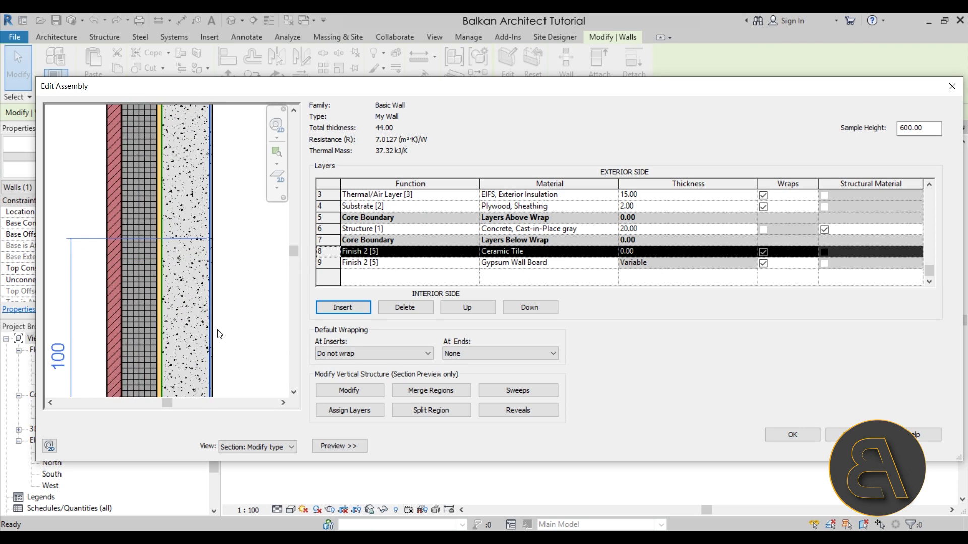
left_click(339, 414)
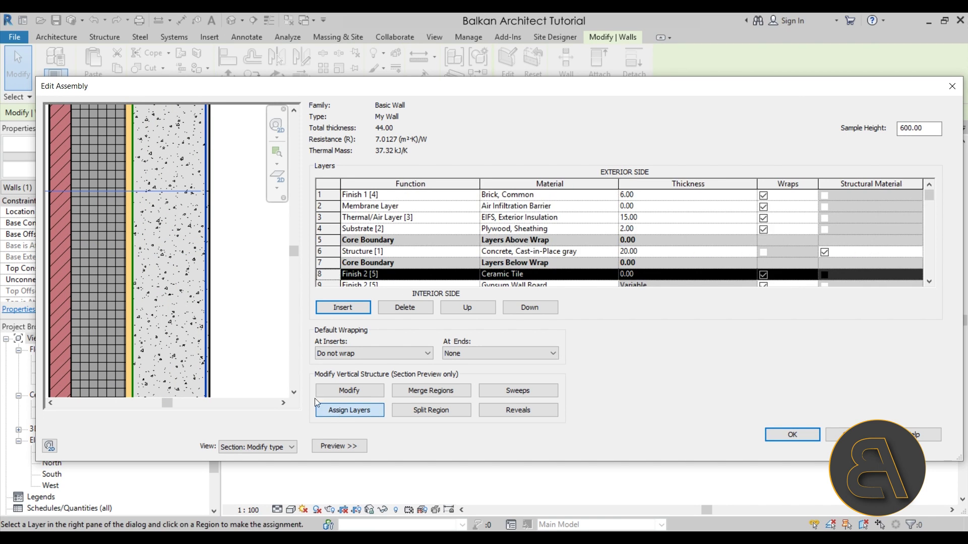
left_click(208, 329)
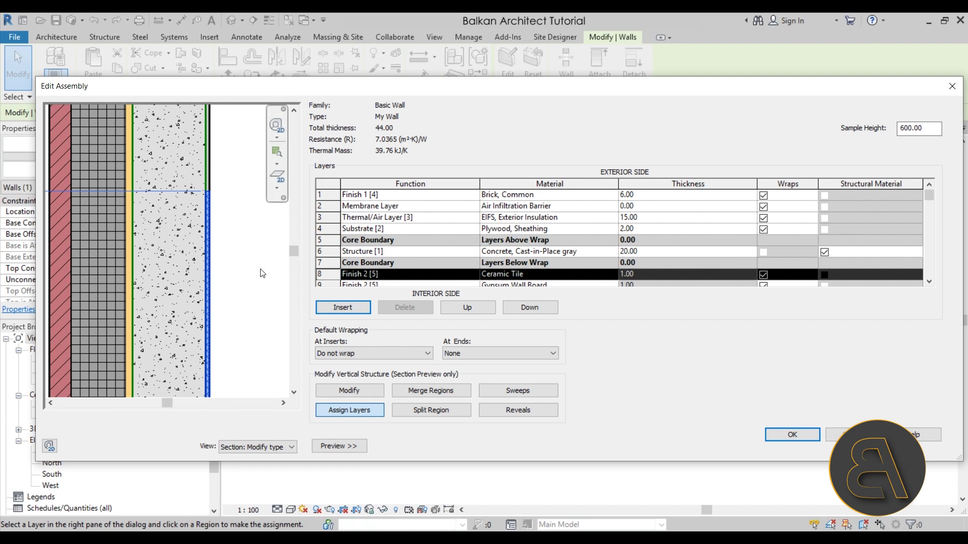
scroll(261, 273, "down", 2)
scroll(642, 266, "down", 1)
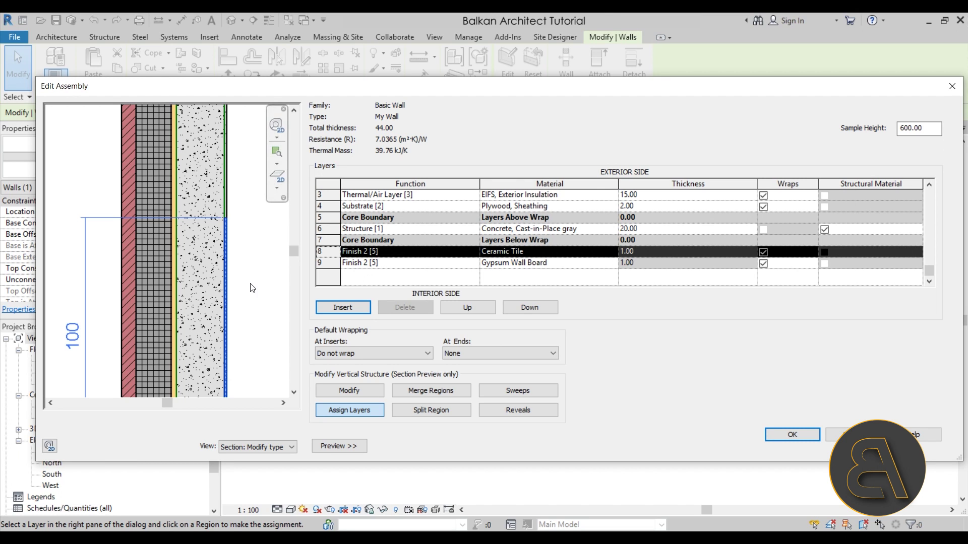
scroll(230, 251, "up", 5)
scroll(241, 252, "down", 4)
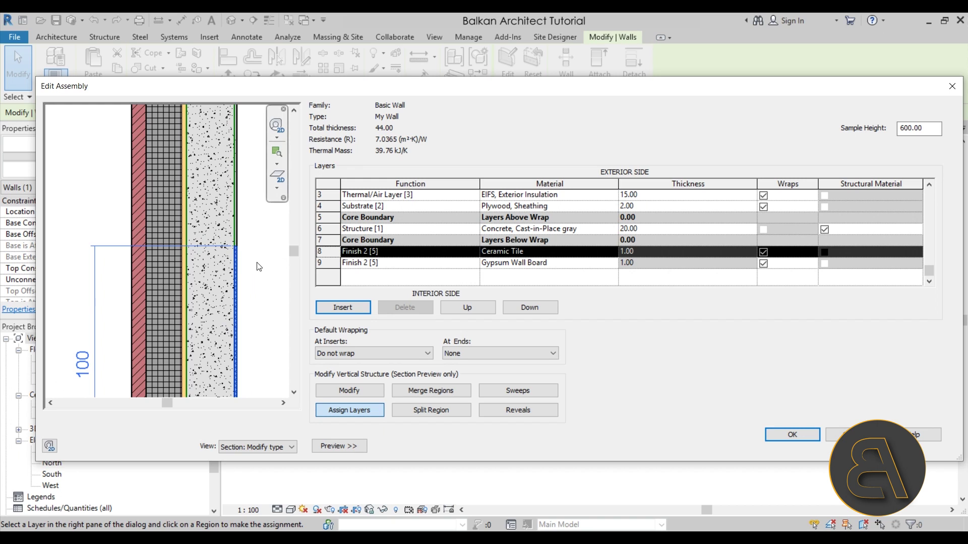
scroll(259, 267, "down", 3)
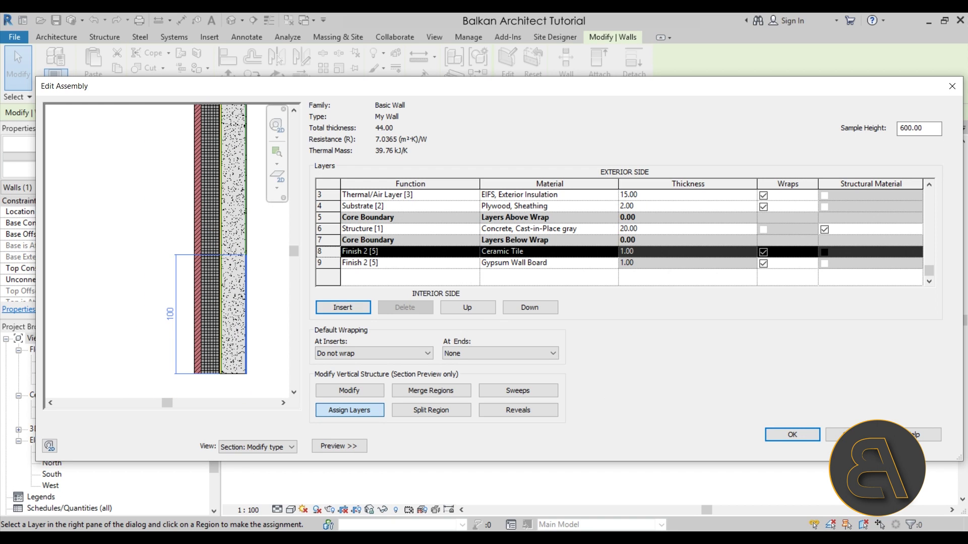
left_click(804, 436)
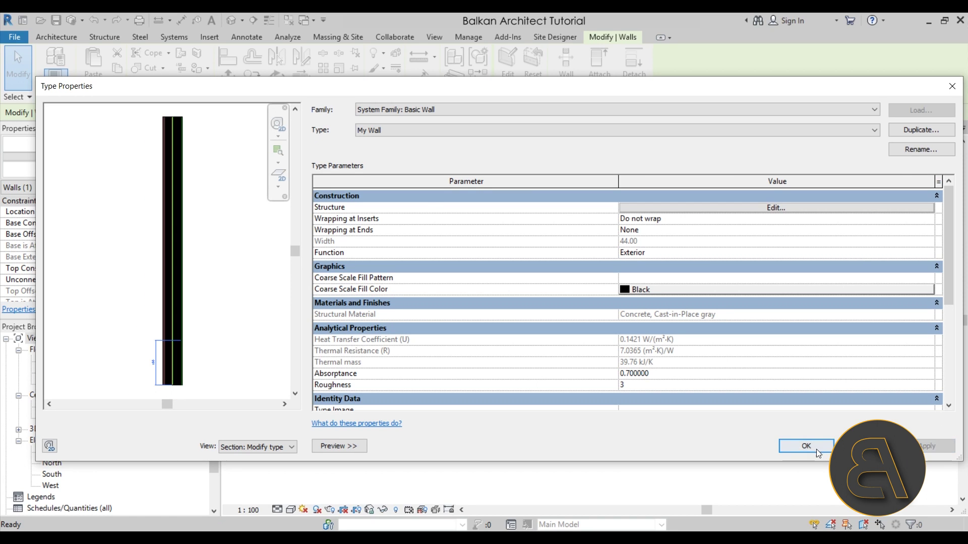
Apply the wall type changes and orbit the 3D view to inspect the Ceramic Tile base band
left_click(806, 445)
left_click(484, 421)
scroll(341, 393, "up", 3)
middle_click_drag(340, 394, 300, 363, "shift")
scroll(300, 371, "down", 5)
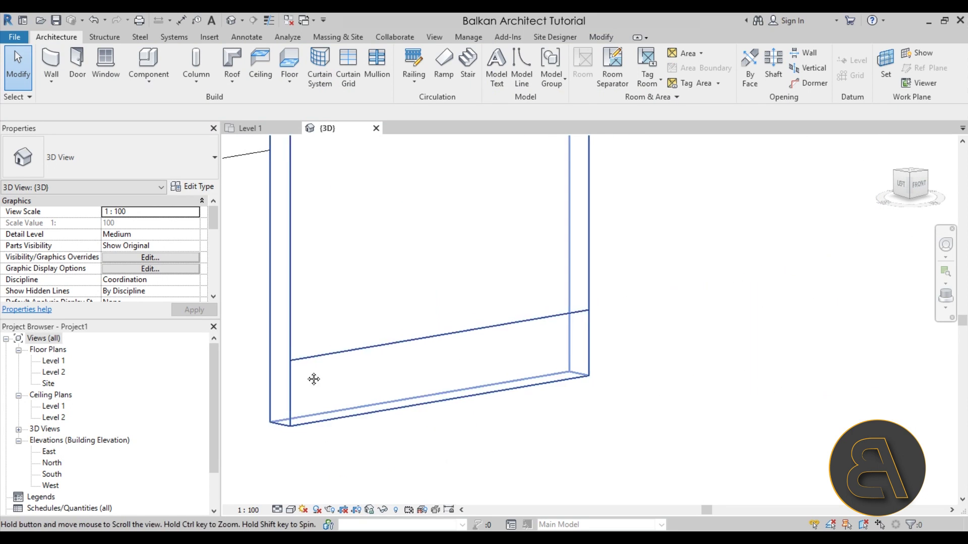
middle_click_drag(376, 336, 471, 423, "shift")
scroll(447, 357, "up", 5)
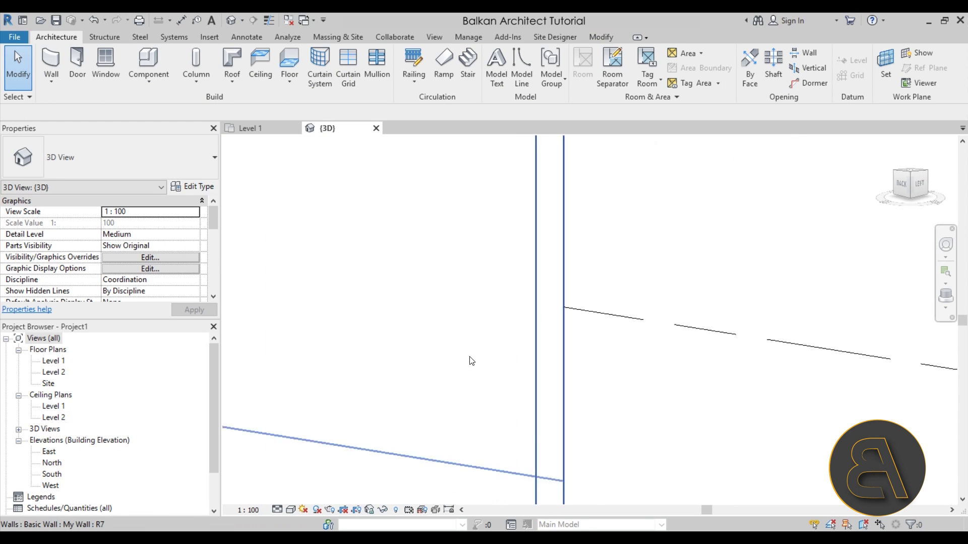
scroll(534, 282, "down", 5)
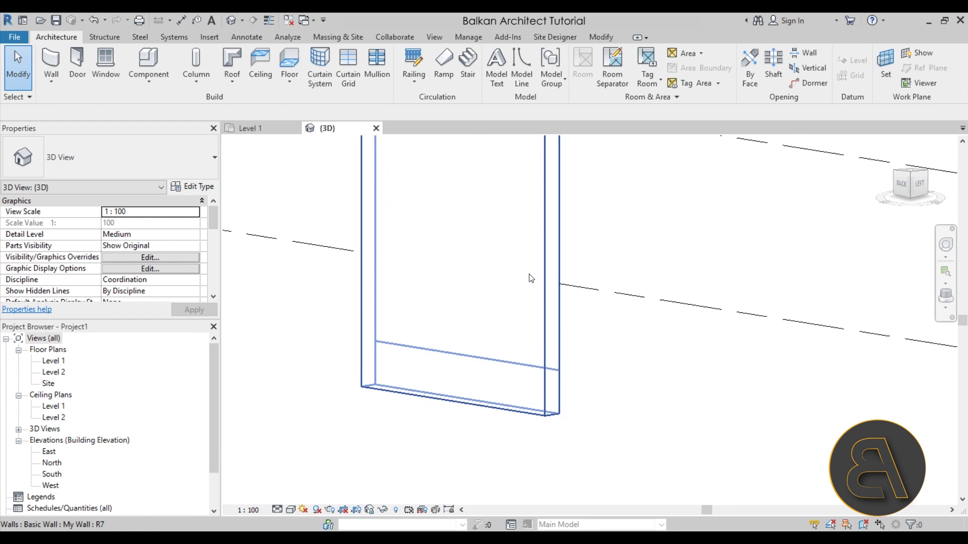
middle_click_drag(499, 313, 413, 328, "shift")
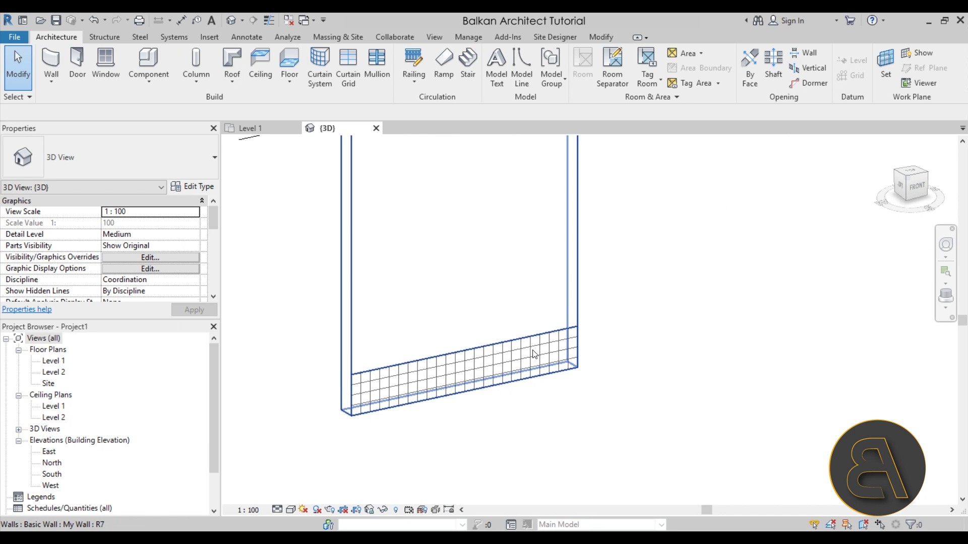
scroll(357, 396, "up", 4)
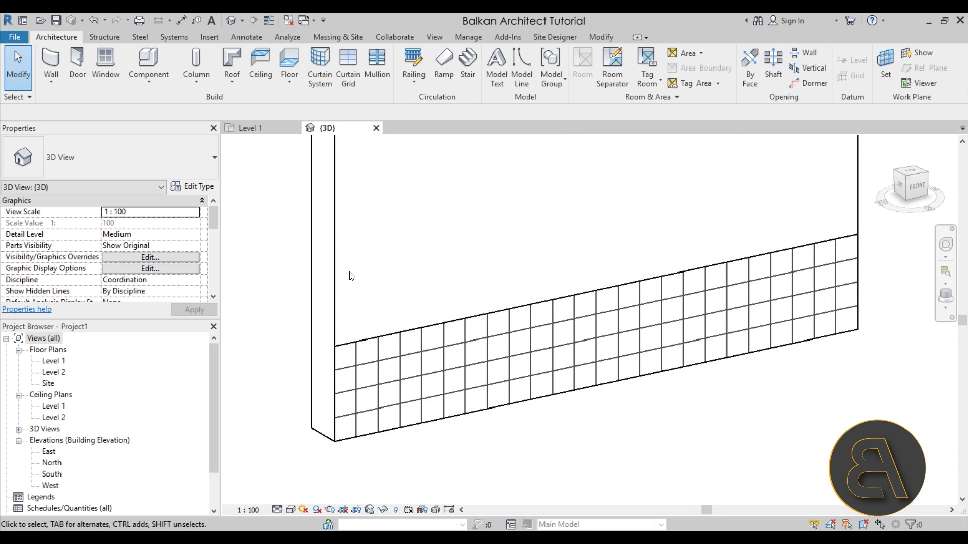
scroll(348, 303, "down", 5)
scroll(330, 360, "down", 1)
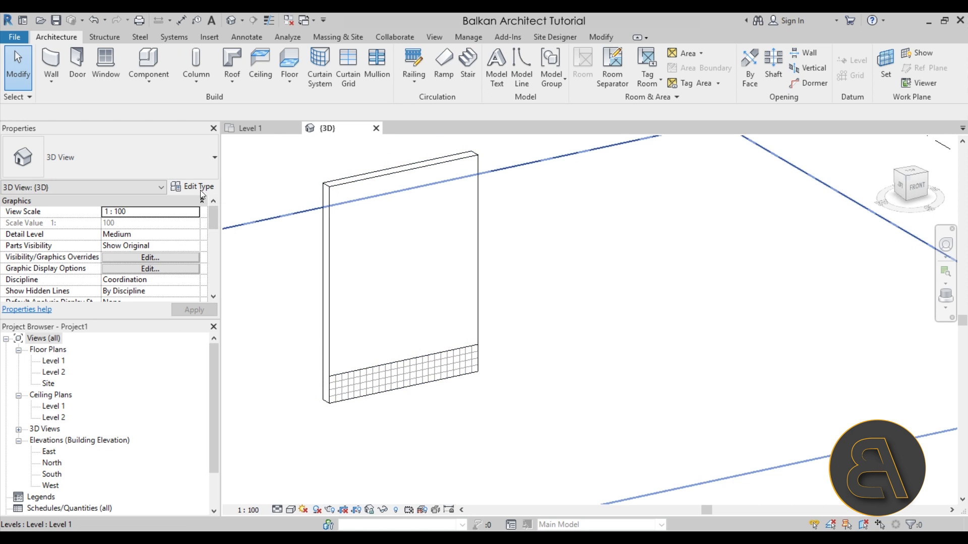
left_click(331, 210)
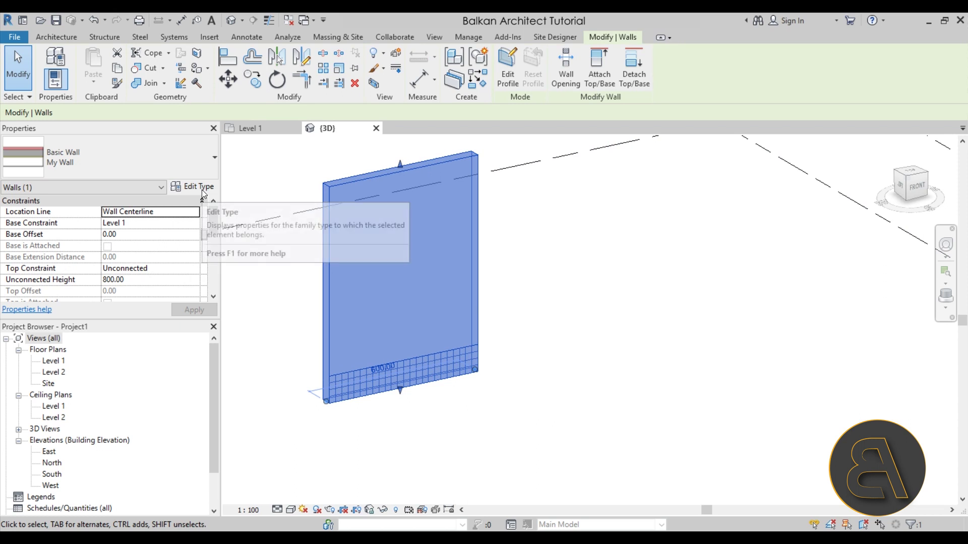
Open Wall Sweeps from My Wall's structure in Edit Type, moving it aside
left_click(201, 190)
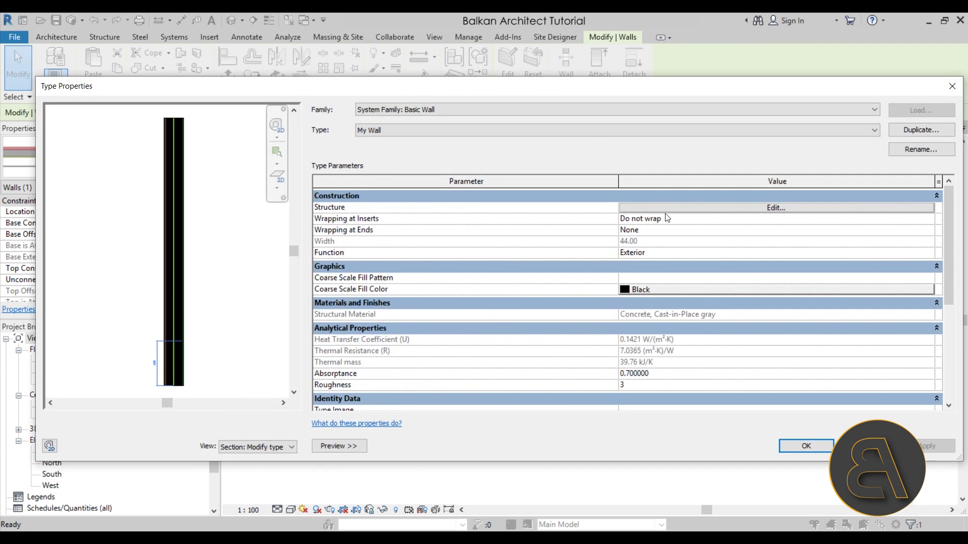
left_click(654, 211)
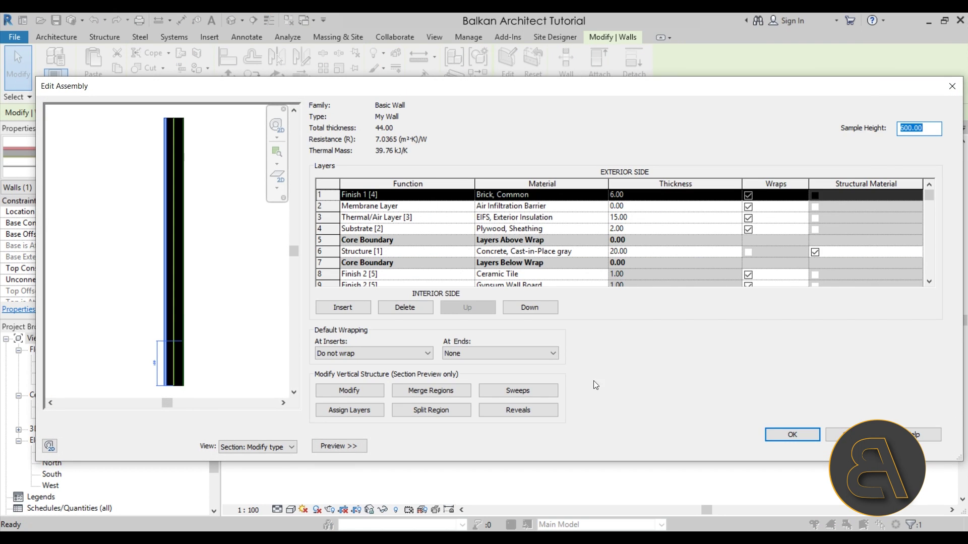
left_click(500, 389)
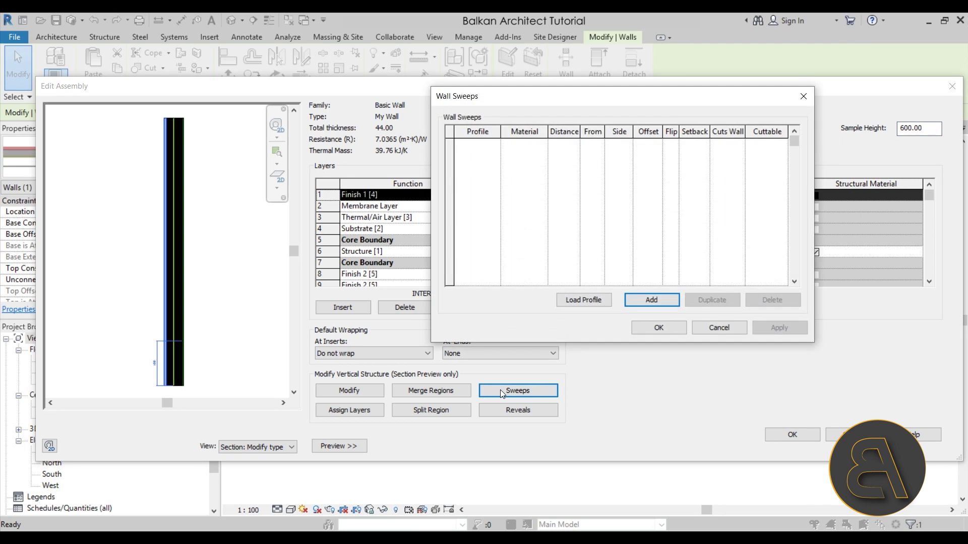
left_click_drag(493, 99, 413, 109)
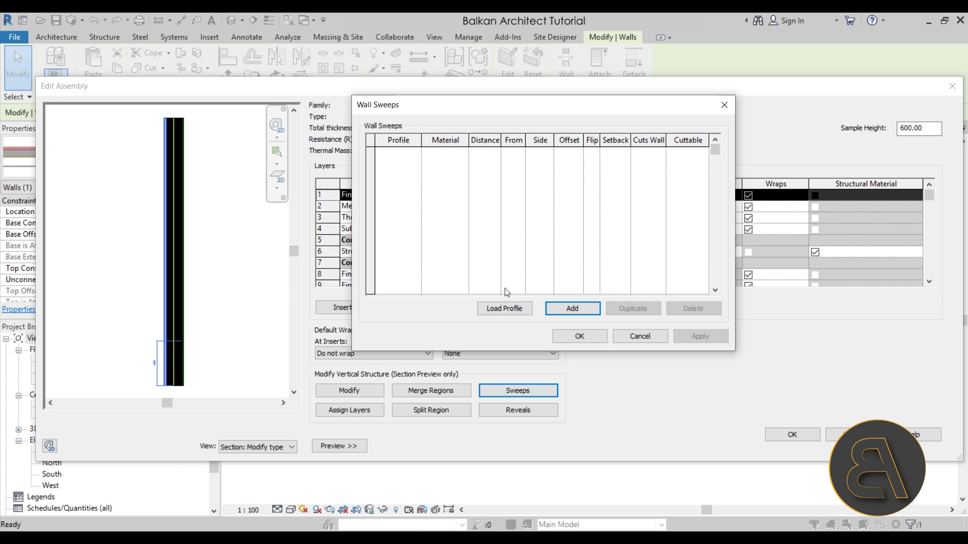
Add a new wall sweep and browse its profiles, trying the C250X30 channel
left_click(555, 309)
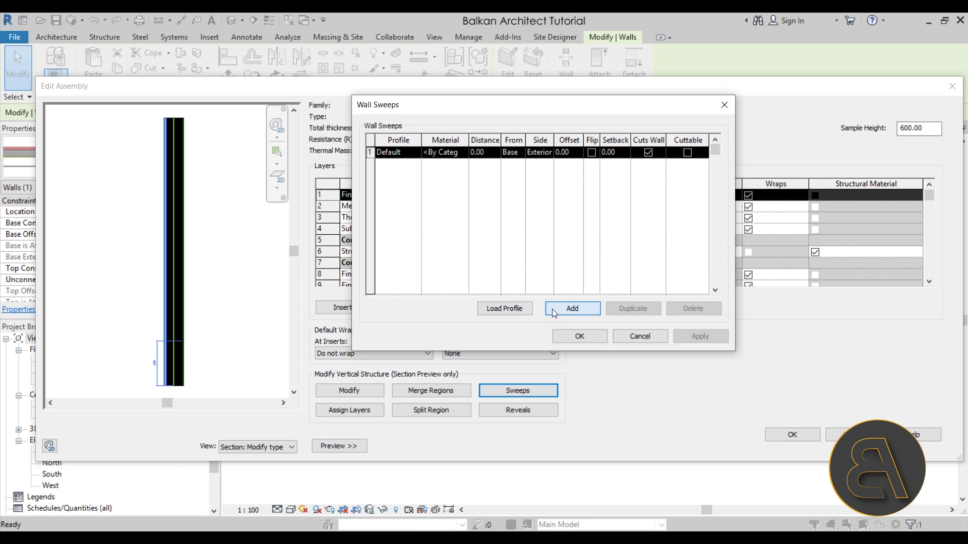
left_click(415, 152)
scroll(417, 164, "down", 2)
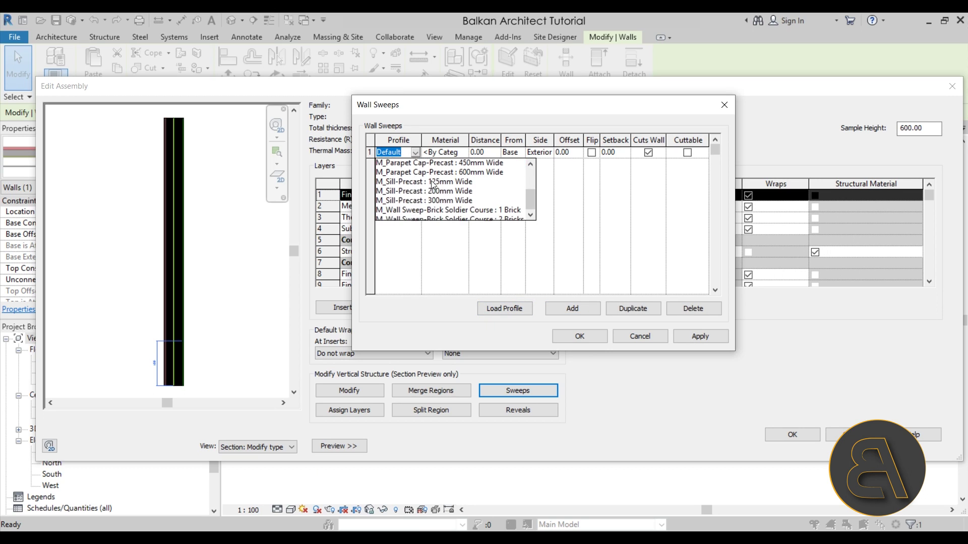
scroll(413, 212, "up", 2)
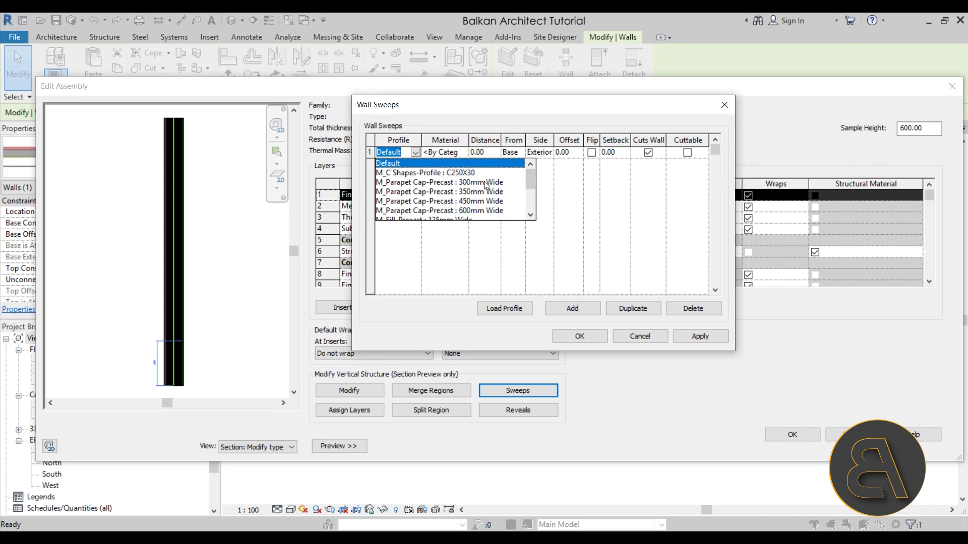
scroll(485, 183, "down", 2)
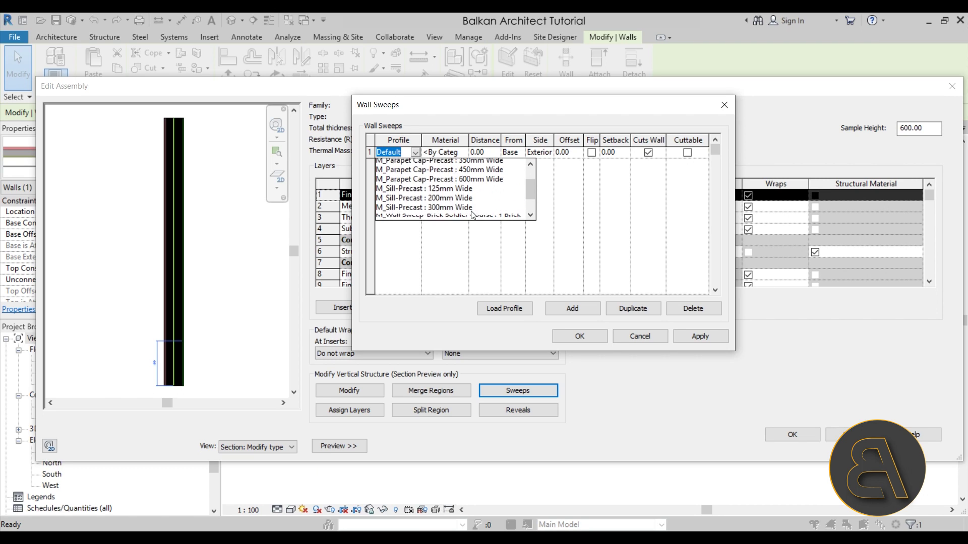
scroll(487, 208, "up", 2)
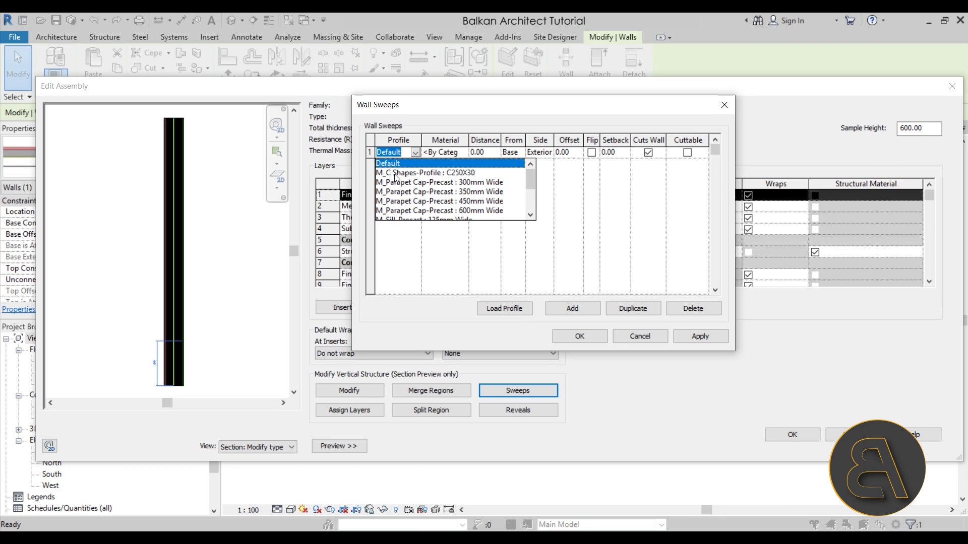
left_click(446, 174)
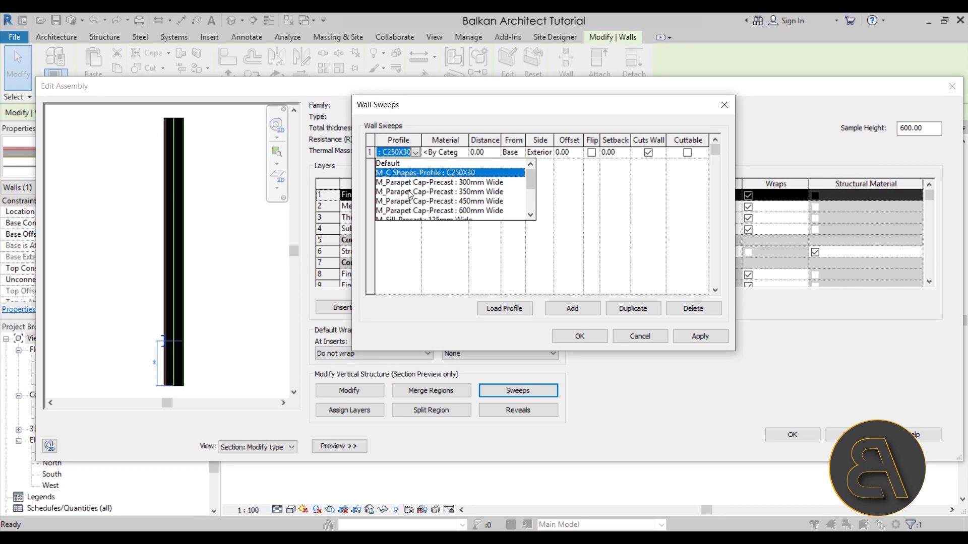
scroll(467, 186, "down", 1)
scroll(443, 189, "up", 1)
Give the sweep an M_Parapet Cap-Precast profile, comparing the 450mm and 600mm widths
left_click_drag(563, 102, 619, 187)
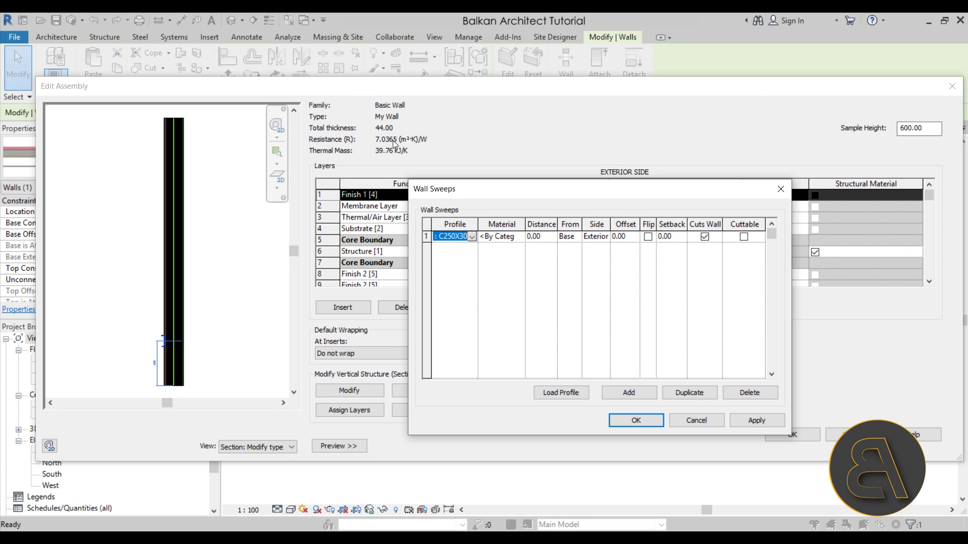
left_click_drag(458, 188, 315, 307)
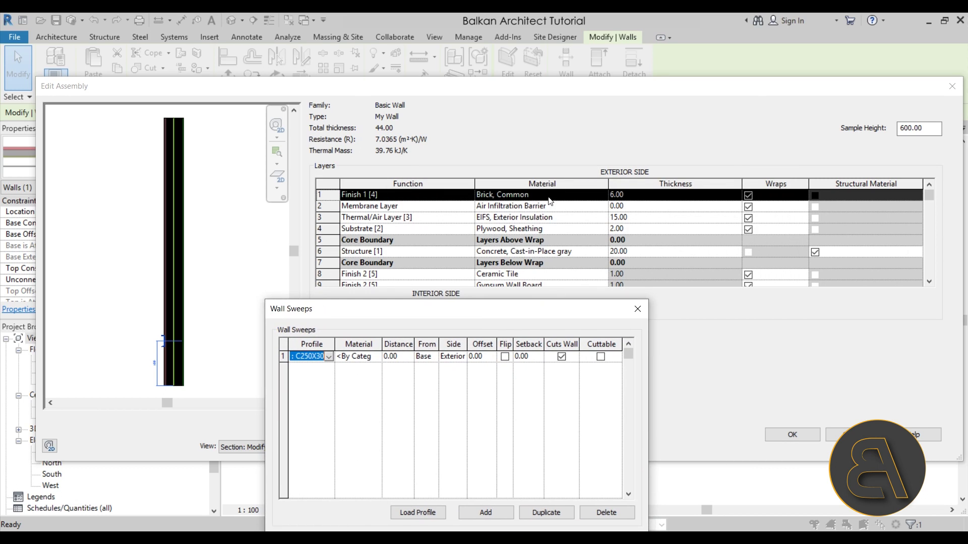
left_click_drag(514, 302, 599, 187)
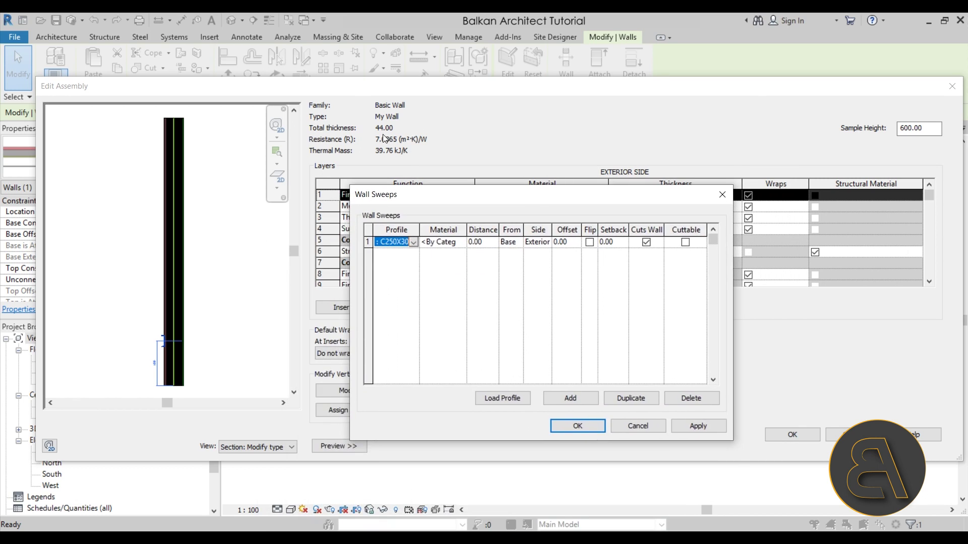
left_click(414, 242)
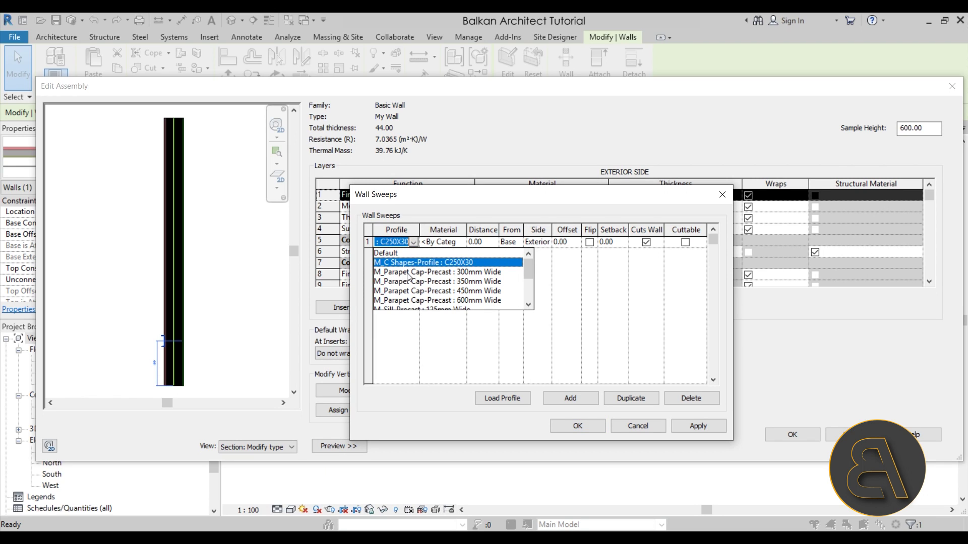
scroll(450, 278, "down", 3)
scroll(444, 285, "up", 3)
left_click(417, 291)
left_click(413, 243)
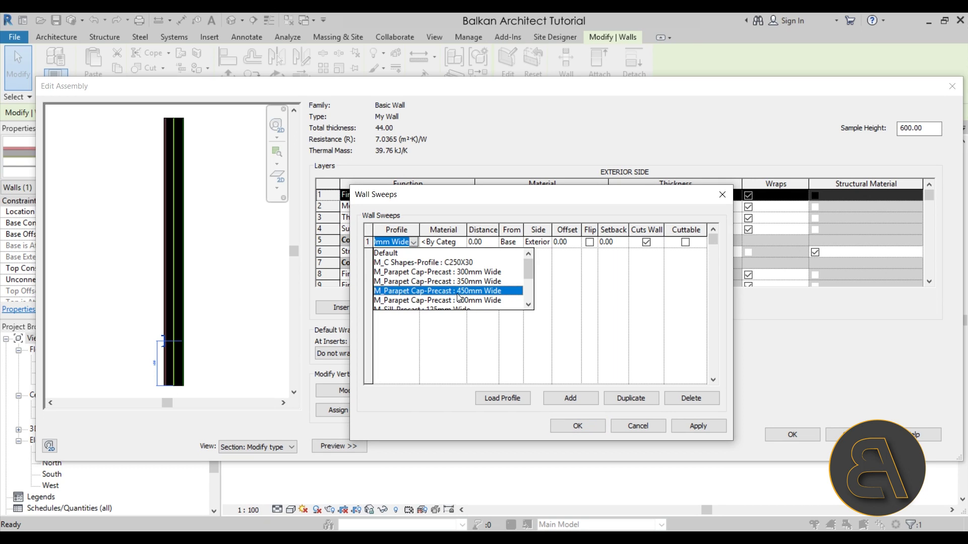
left_click(431, 301)
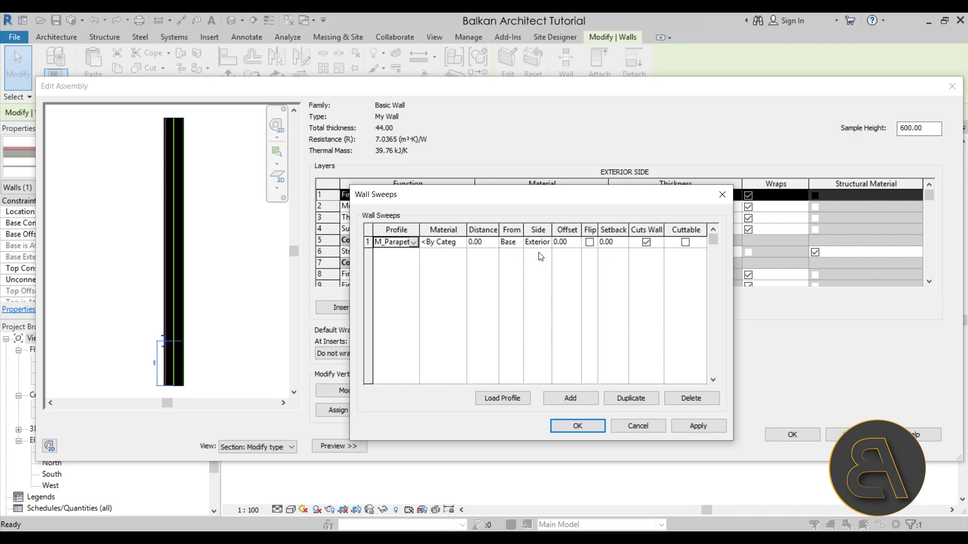
left_click_drag(525, 230, 539, 230)
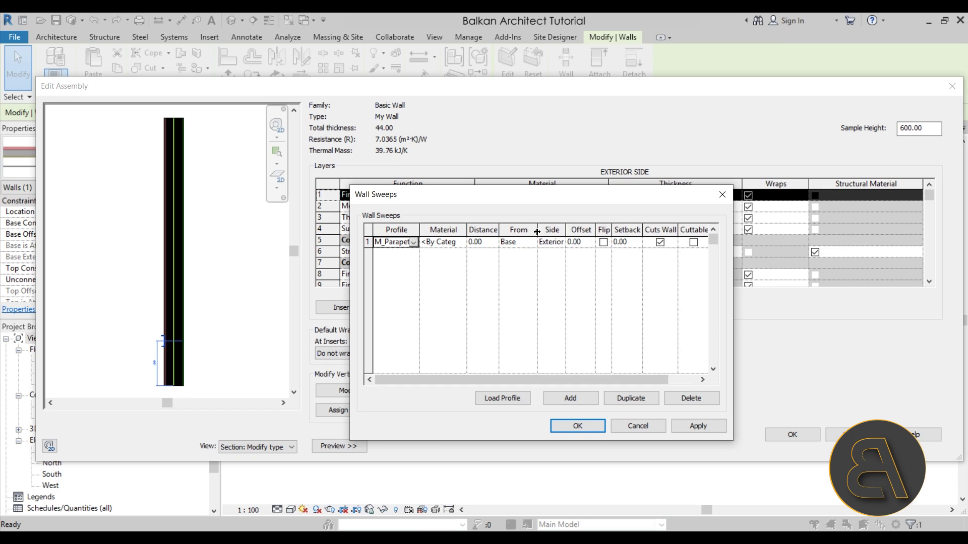
Measure the cap sweep from Top and give it Gypsum Wall Board material
left_click(527, 242)
left_click(531, 243)
left_click(514, 264)
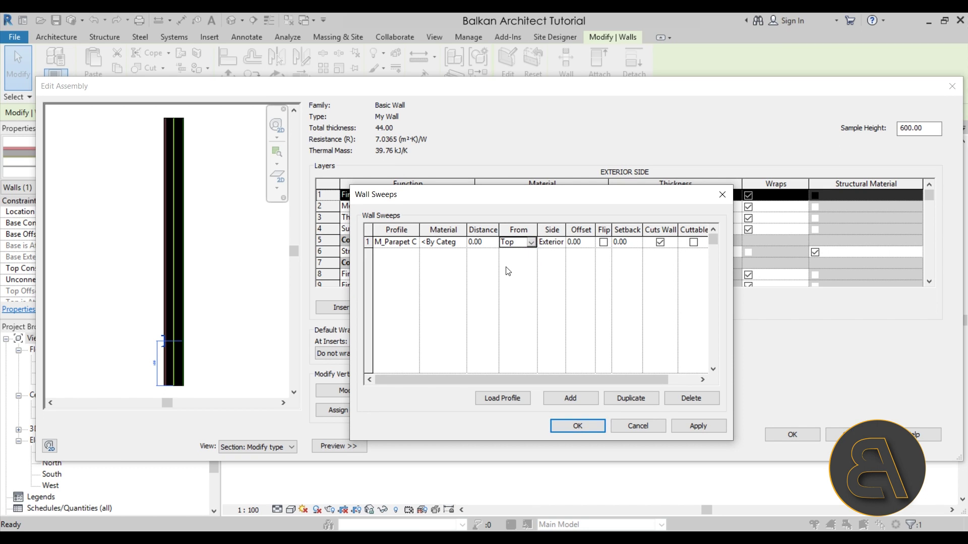
left_click(444, 243)
left_click(464, 242)
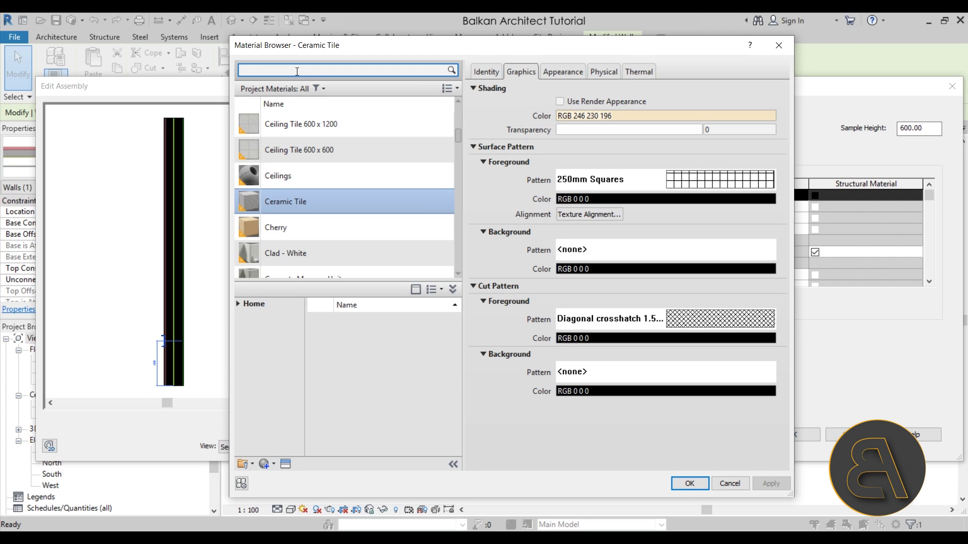
left_click(297, 72)
type("gy")
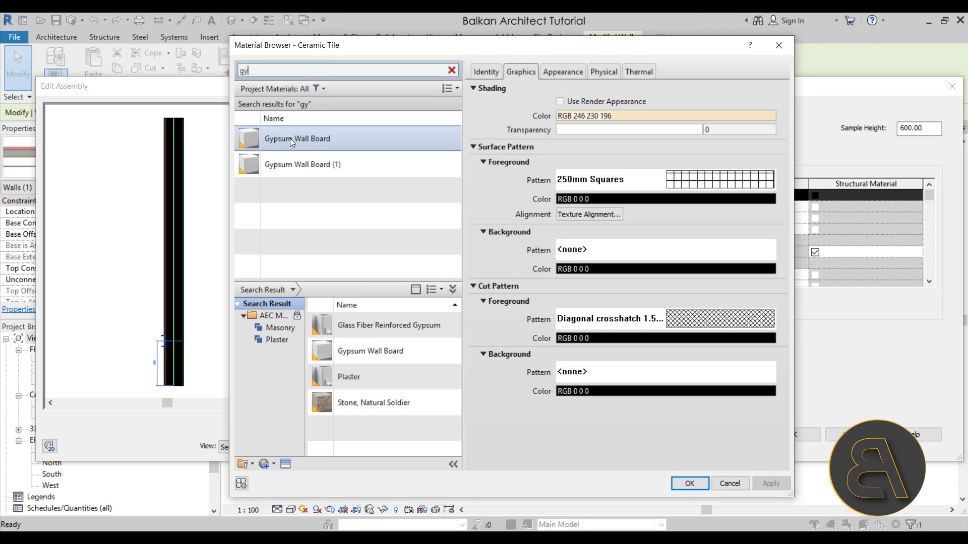
double_click(292, 140)
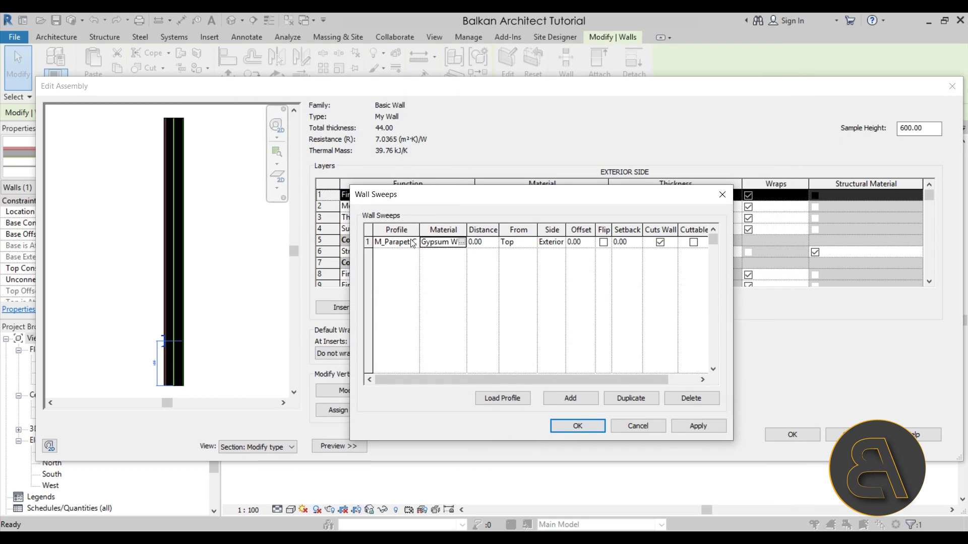
left_click(698, 426)
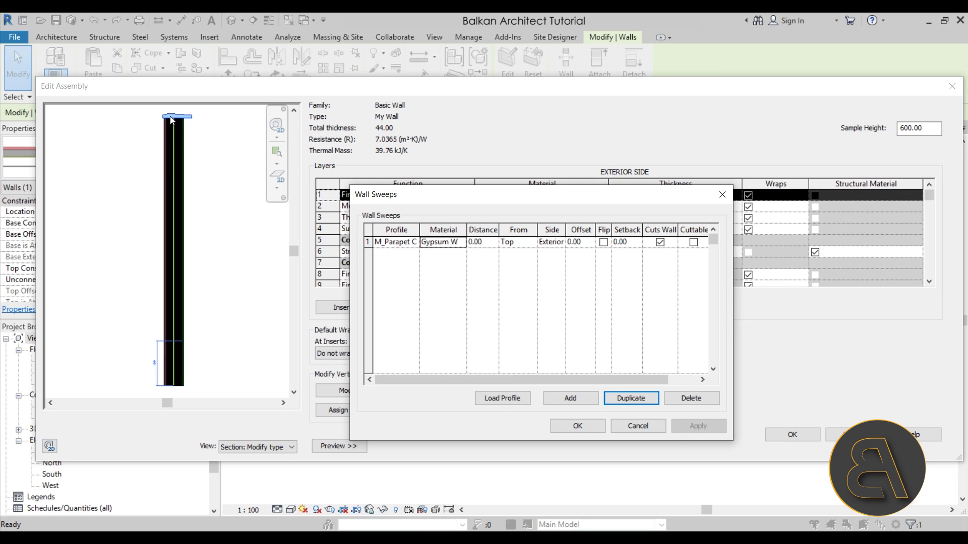
Set the cap sweep's offset to 6.00, after briefly trying 5.00
left_click(588, 242)
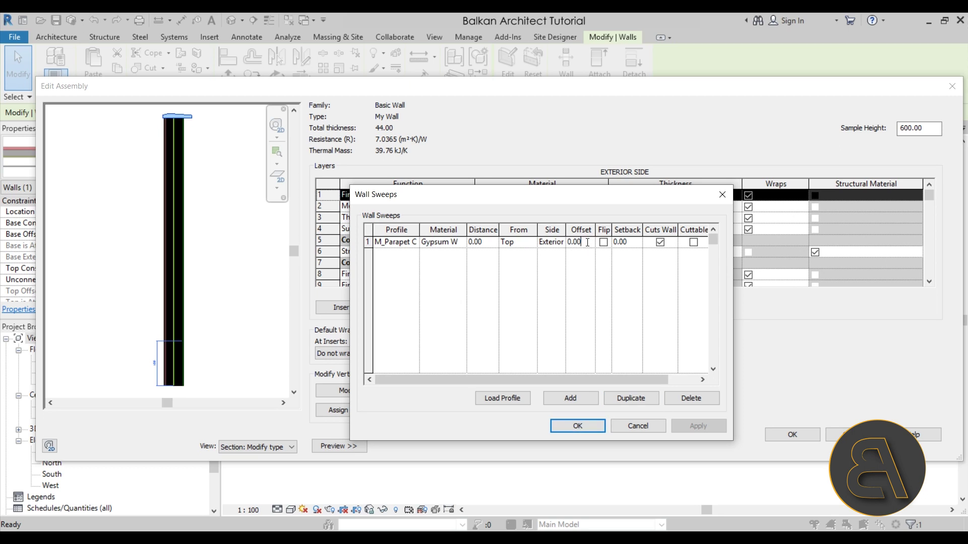
left_click_drag(588, 243, 555, 244)
type("5")
key("Tab")
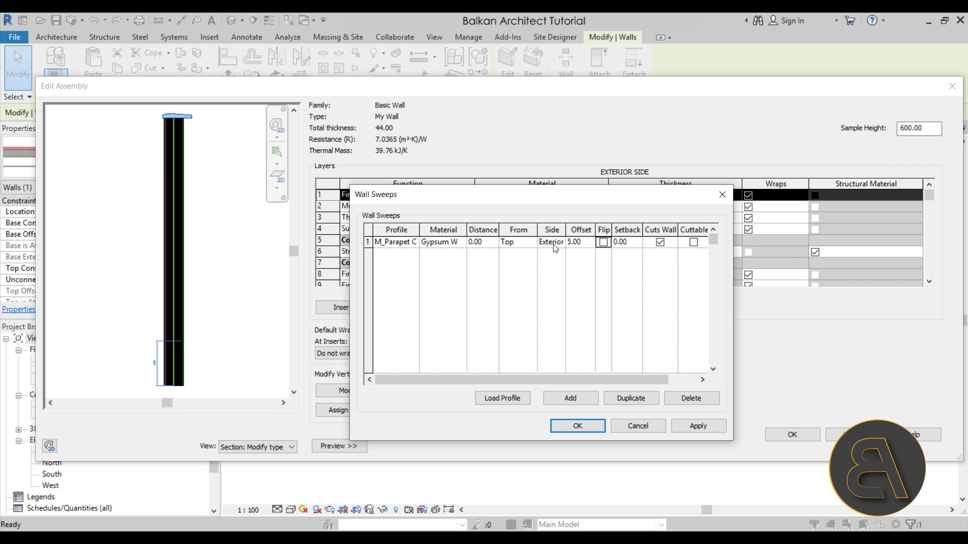
left_click(712, 428)
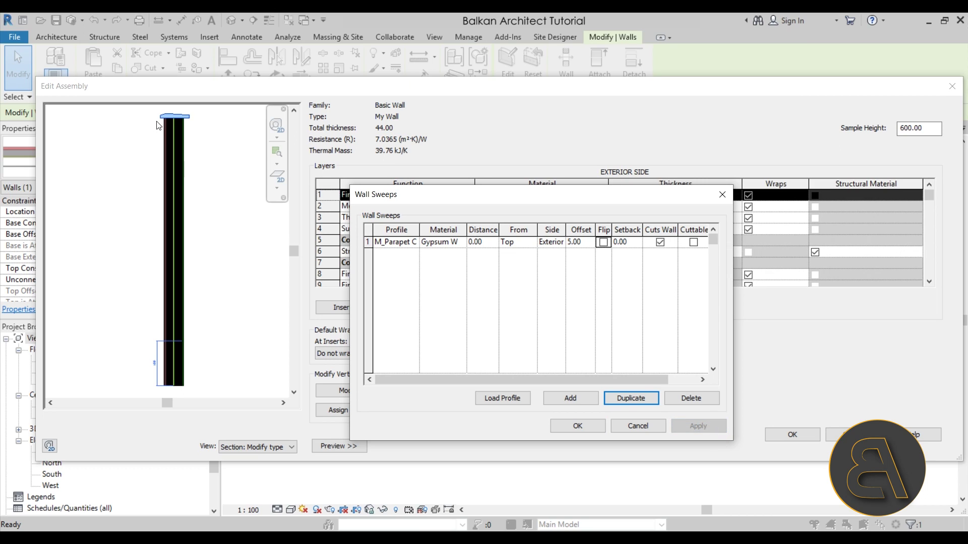
left_click_drag(583, 243, 555, 246)
type("6")
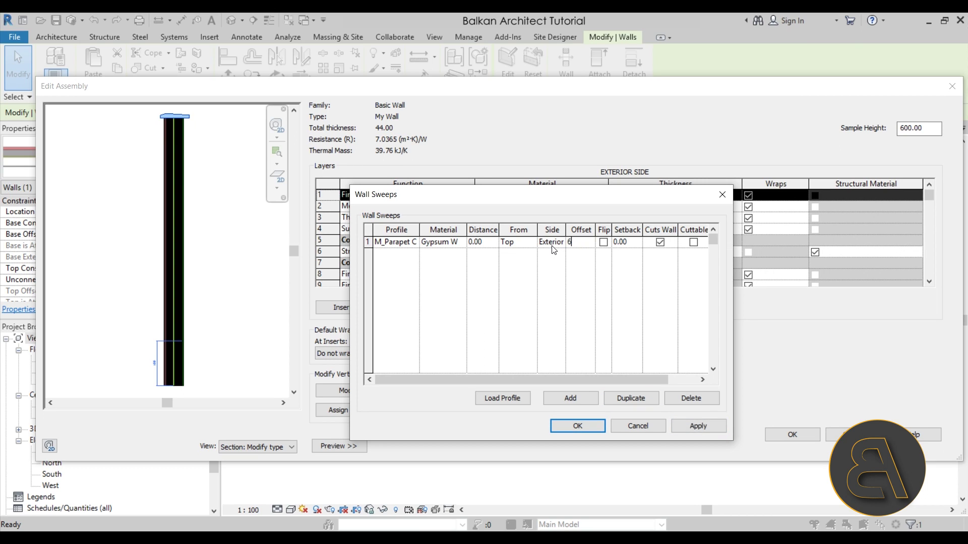
left_click(700, 425)
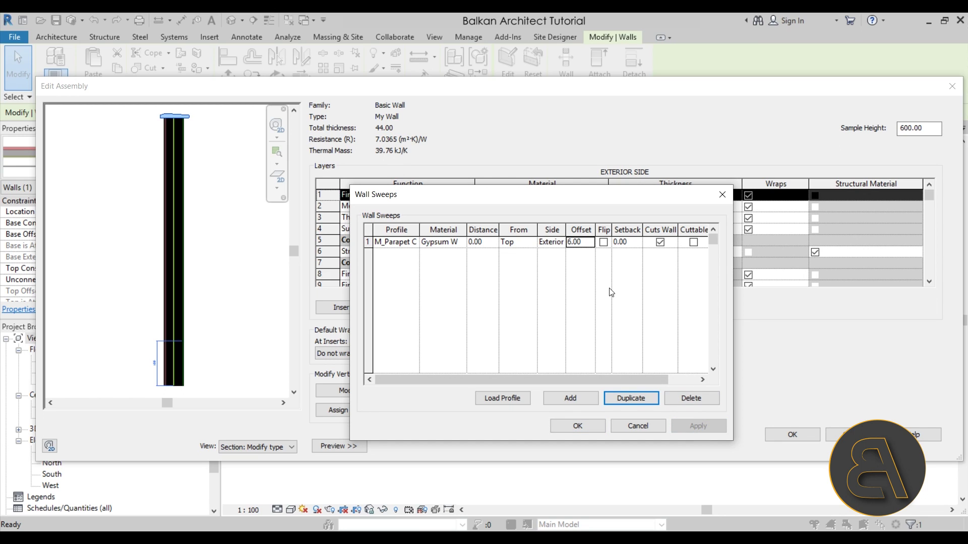
Test flipping the cap sweep, then restore it to the exterior side
left_click(604, 242)
left_click(706, 428)
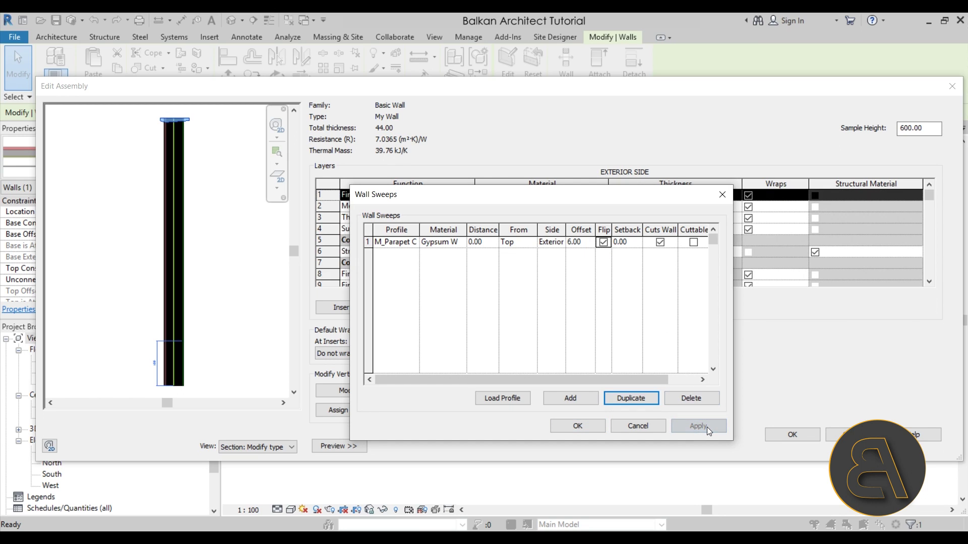
left_click(604, 242)
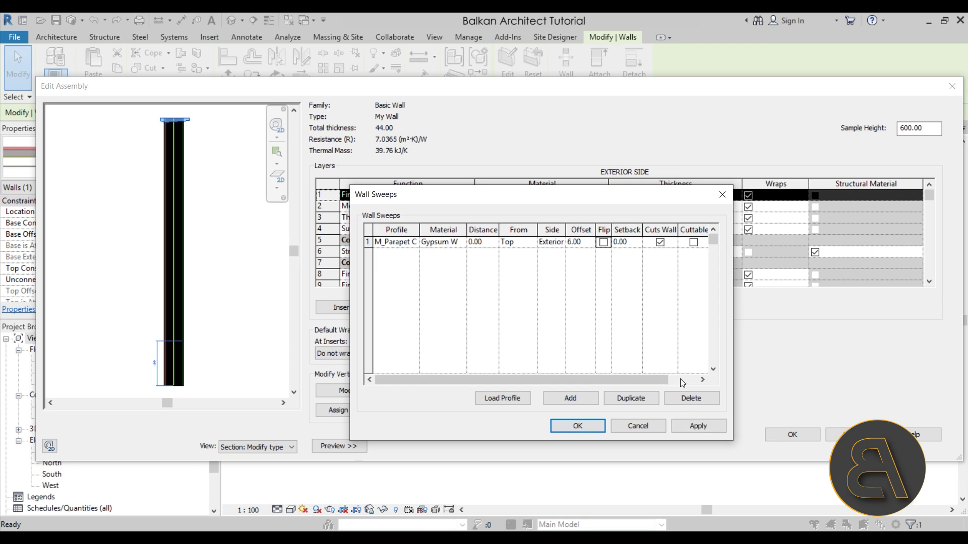
left_click(703, 428)
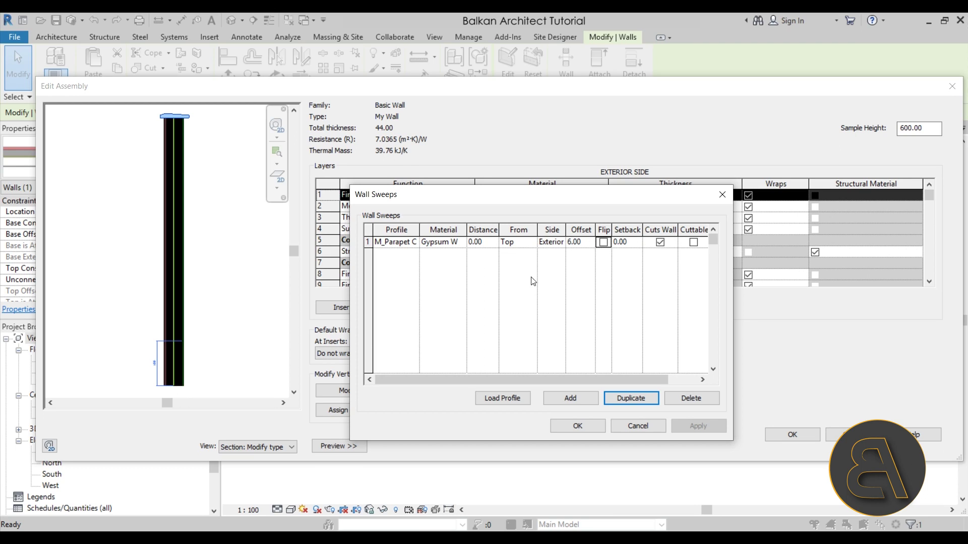
left_click(434, 269)
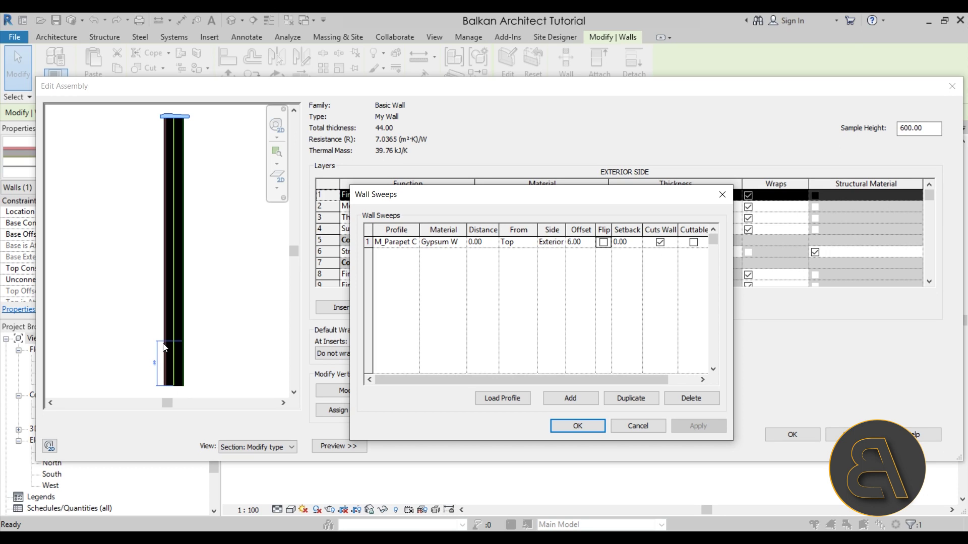
Add a second sweep with a brick soldier-course profile in Brick, Soldier Course, 100.00 from Base
left_click(552, 402)
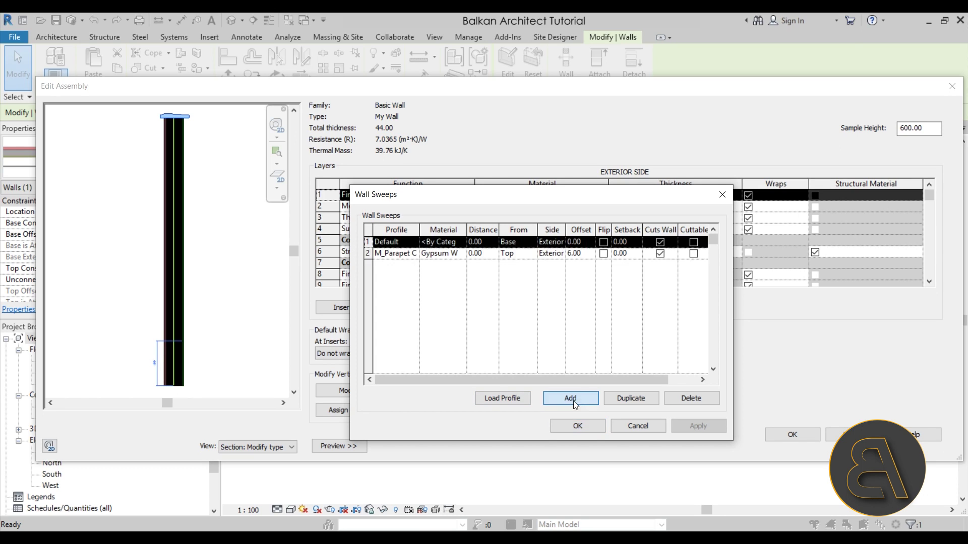
left_click(416, 244)
scroll(483, 289, "down", 5)
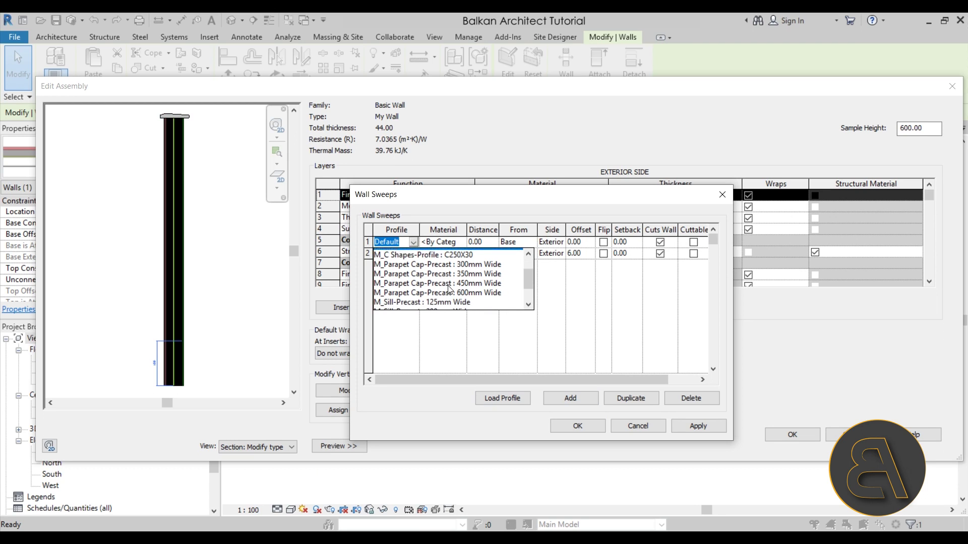
scroll(483, 289, "down", 1)
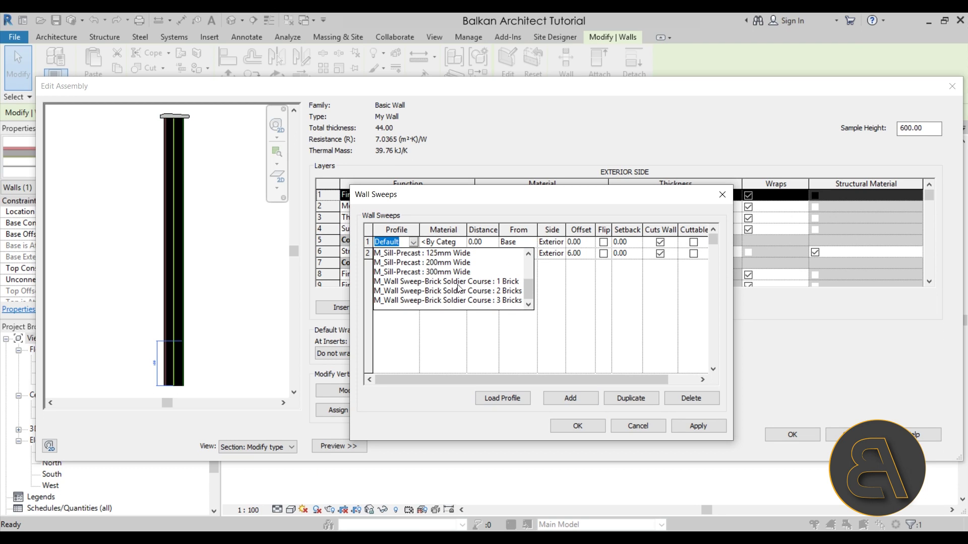
left_click(401, 283)
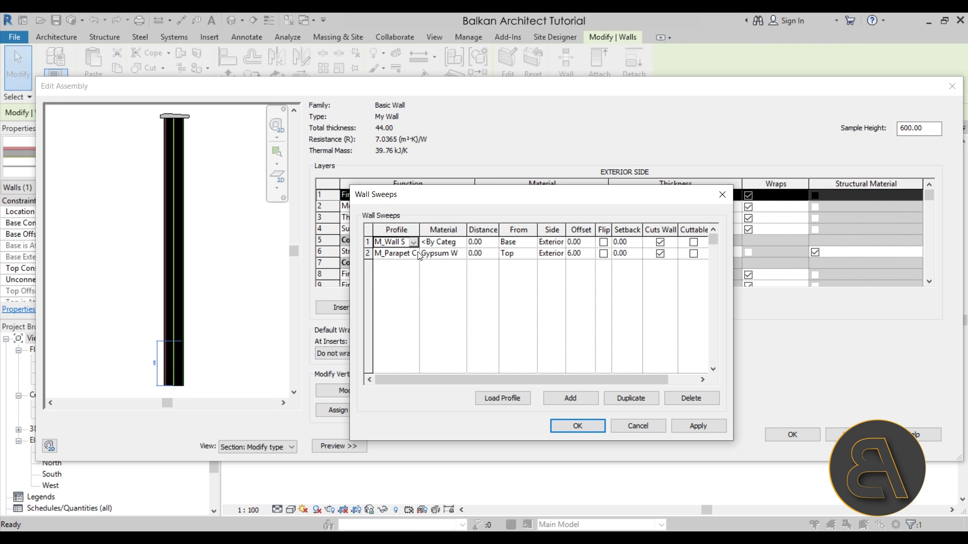
left_click(462, 253)
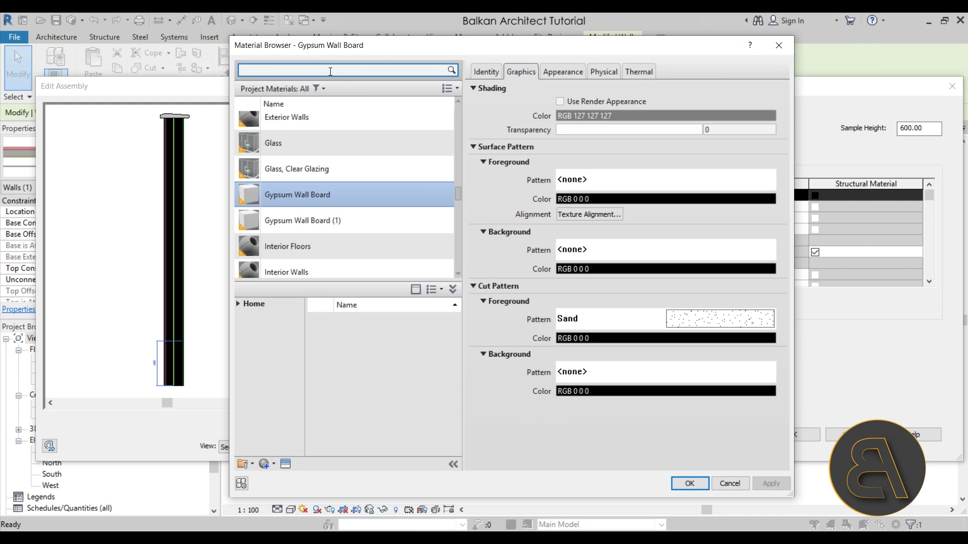
type("b")
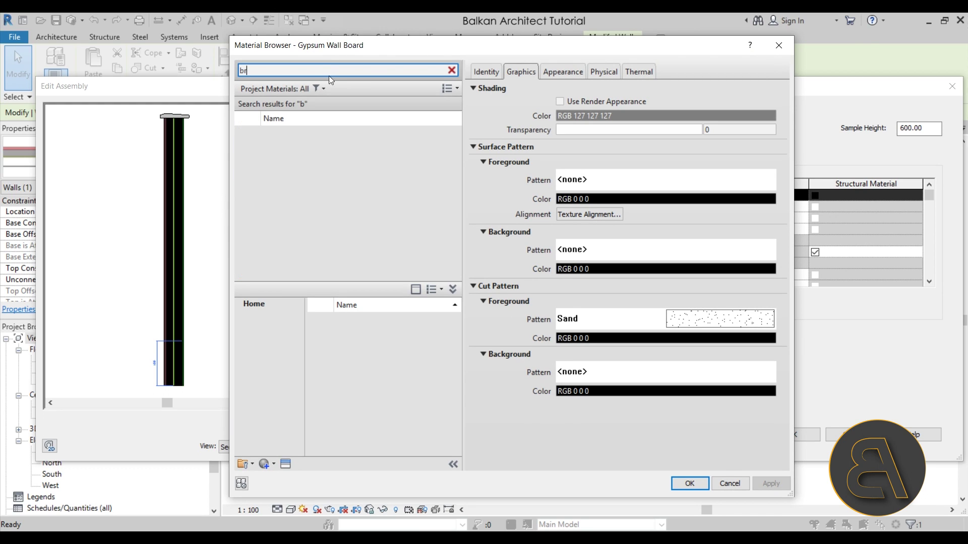
type("r")
left_click(324, 217)
key("Return")
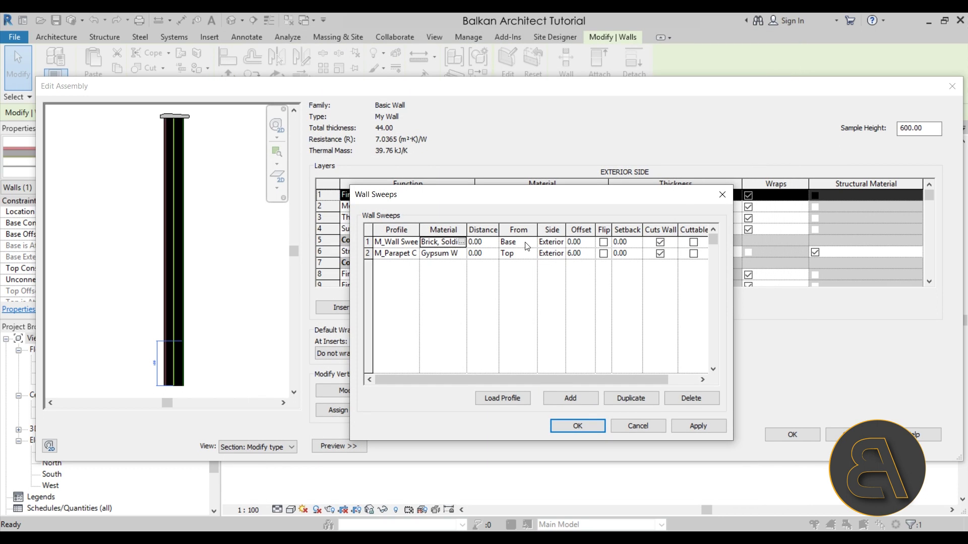
left_click(497, 243)
type("10")
left_click(690, 430)
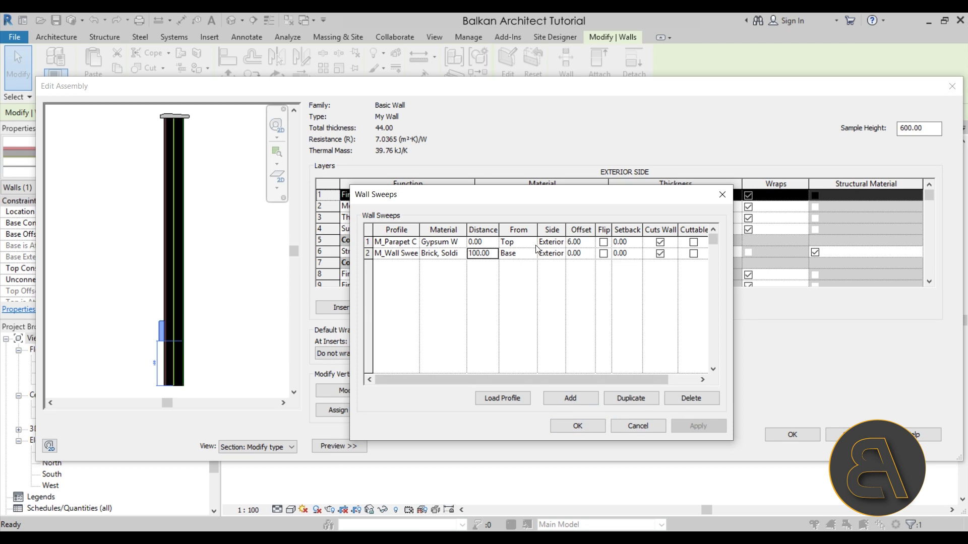
Change the brick sweep's offset to -6.00 and accept the Wall Sweeps
left_click(584, 255)
type("-3")
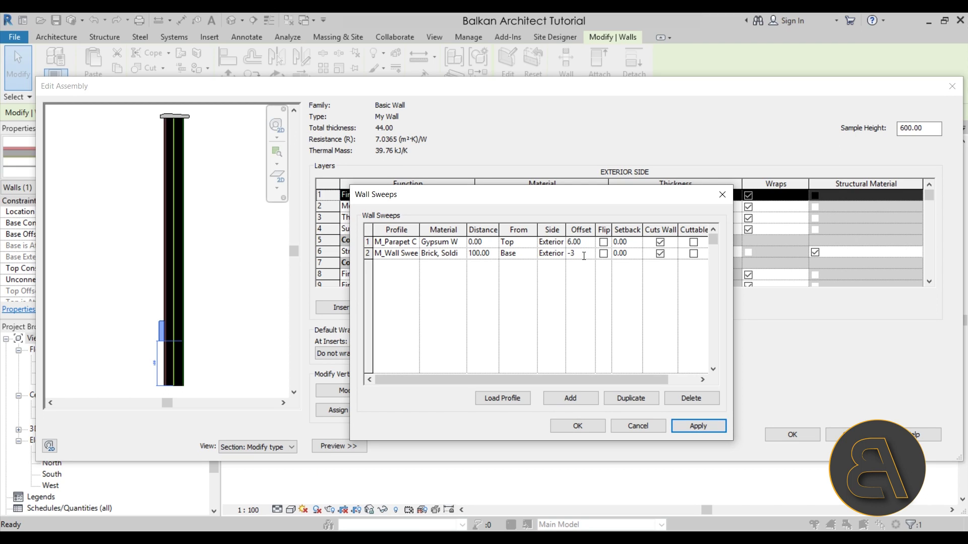
left_click(712, 425)
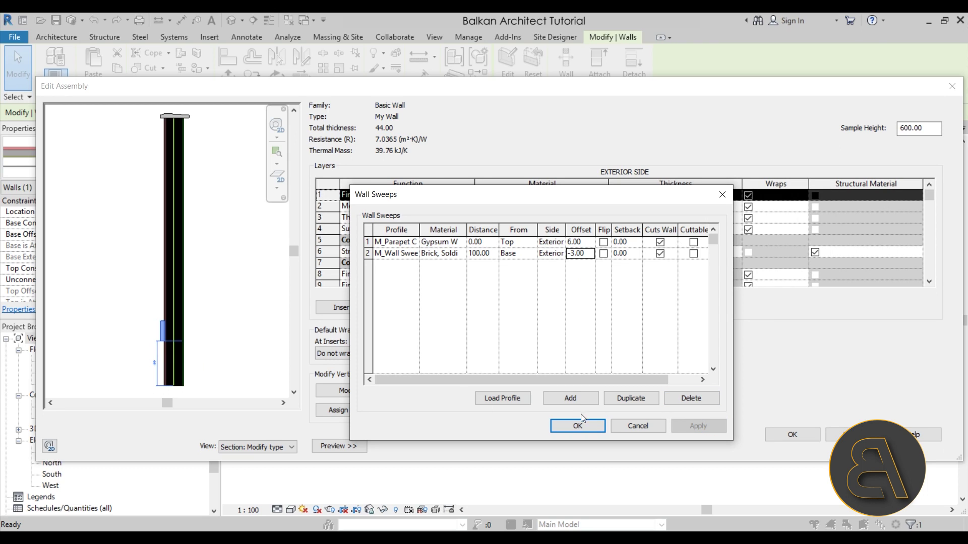
left_click_drag(585, 253, 556, 258)
type("-6")
key("Tab")
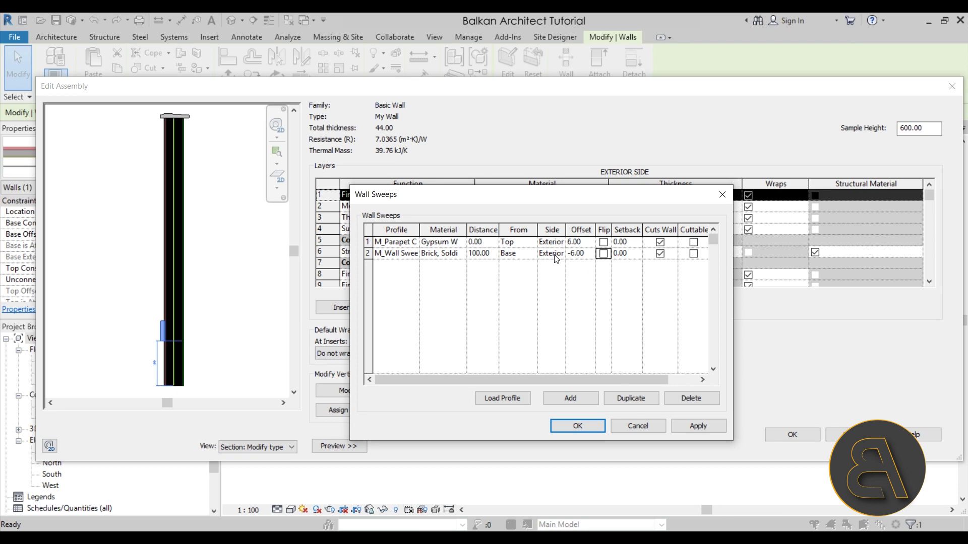
left_click(685, 426)
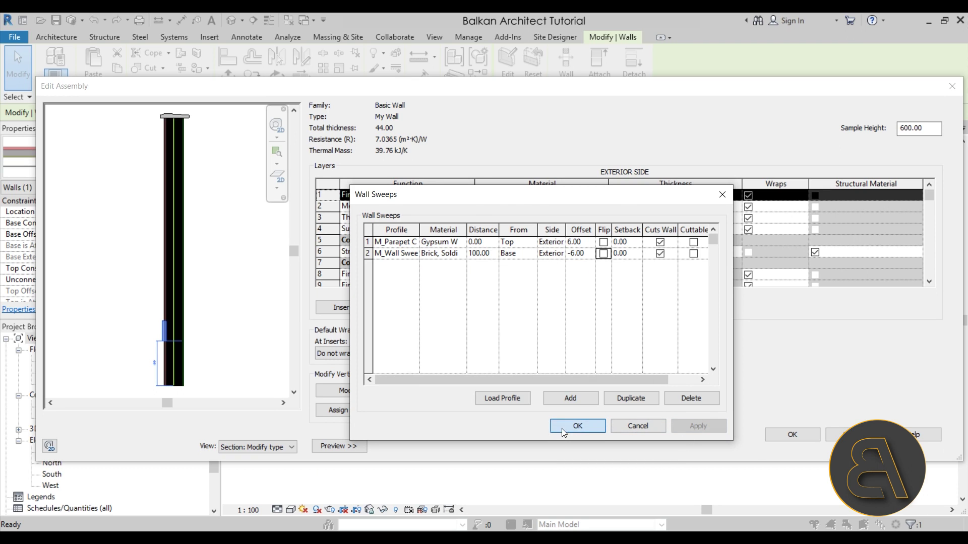
left_click(562, 427)
Zoom the section preview to check both sweeps, then bring up the empty Reveals list
scroll(162, 354, "up", 5)
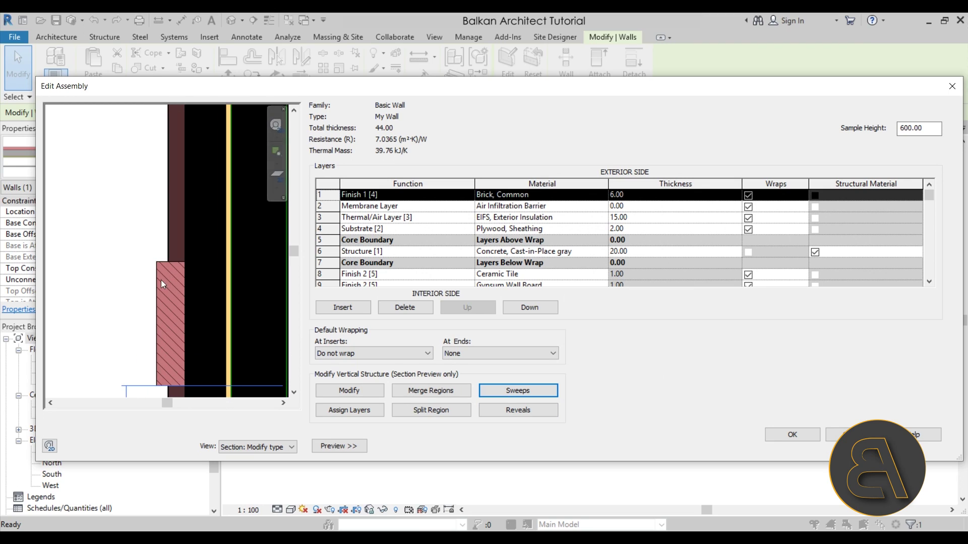
scroll(189, 364, "down", 2)
scroll(189, 366, "down", 3)
scroll(188, 303, "down", 3)
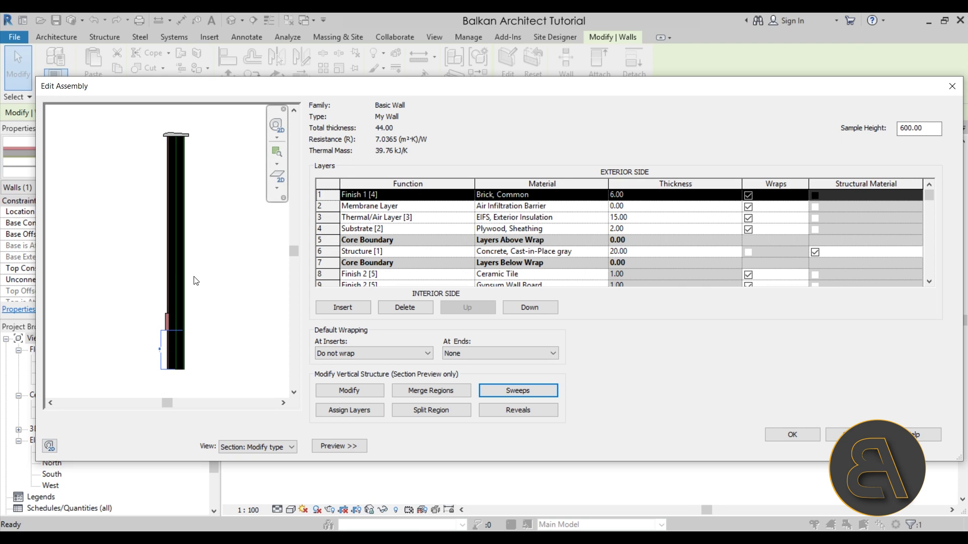
left_click(522, 413)
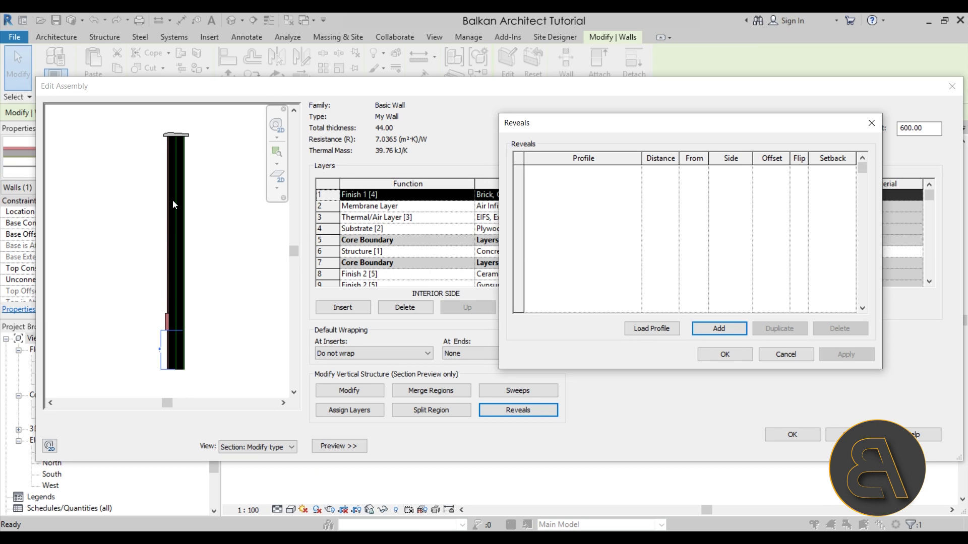
left_click(663, 334)
Add a reveal with profile M_Reveal-Brick Course : 1 Brick, measured from Top
left_click(676, 444)
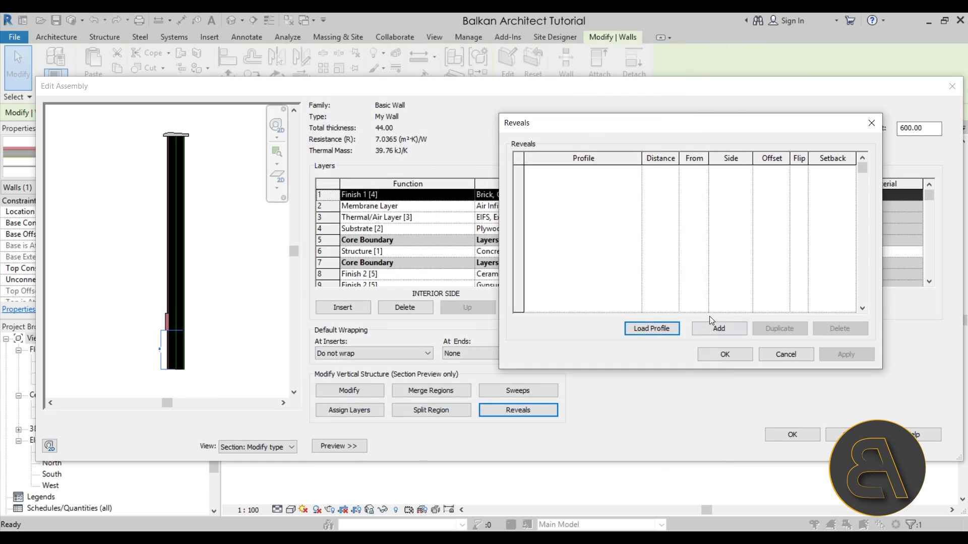
left_click(704, 325)
left_click(545, 171)
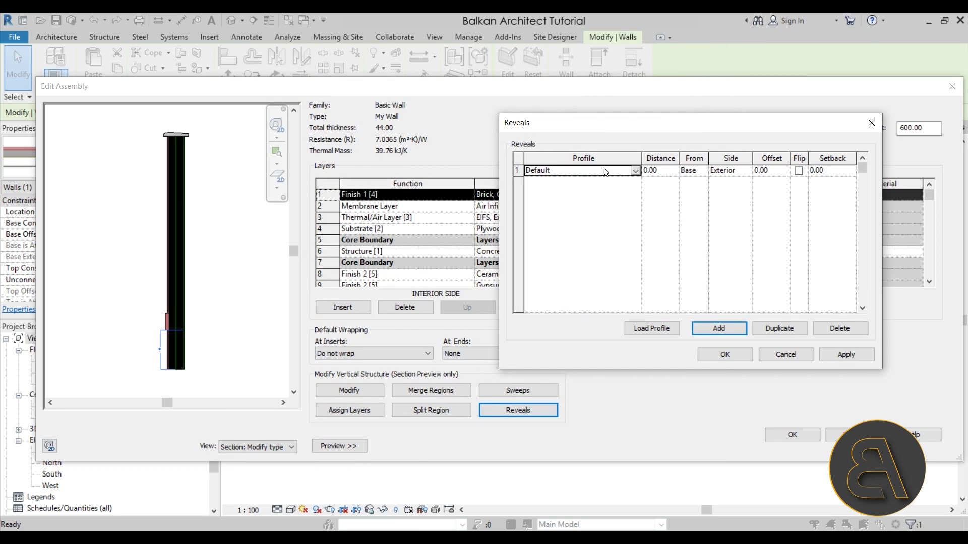
left_click(636, 171)
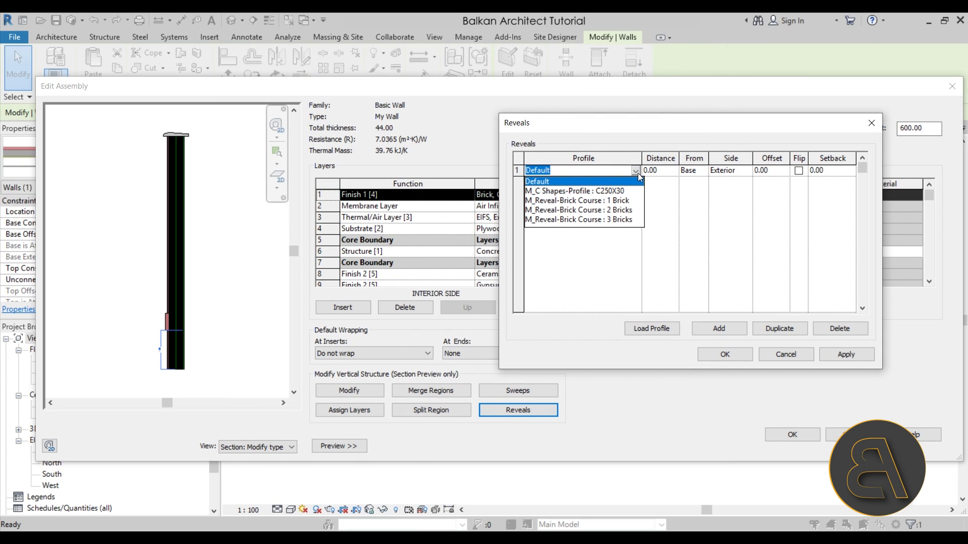
left_click(591, 202)
left_click(705, 172)
left_click(702, 171)
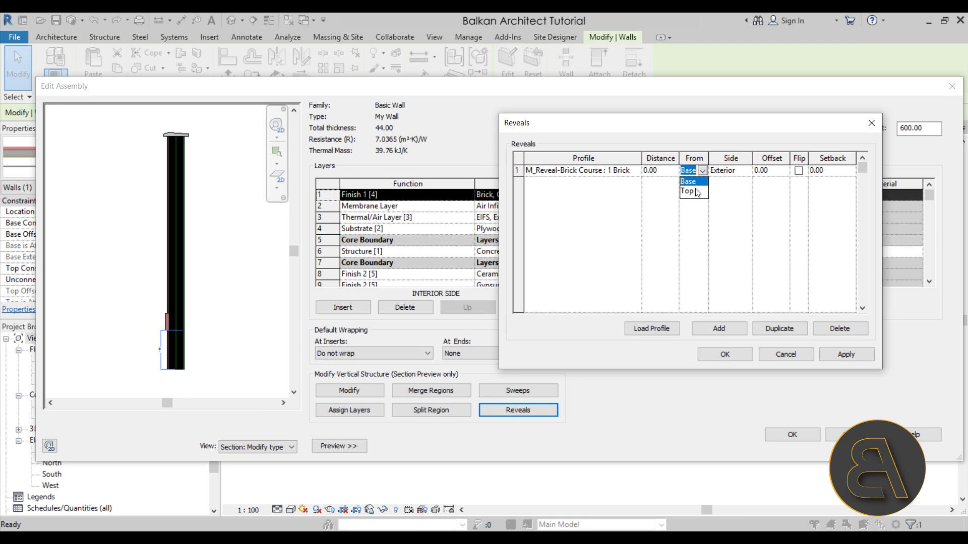
left_click(697, 192)
Set the reveal's distance to -50.00 after a 50.00 attempt raises a warning
left_click(679, 170)
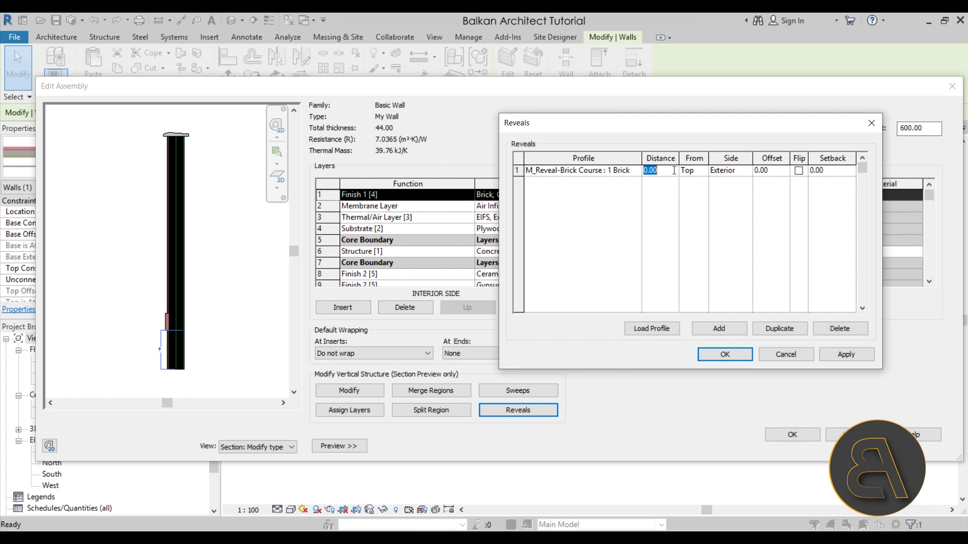
type("50")
left_click(849, 358)
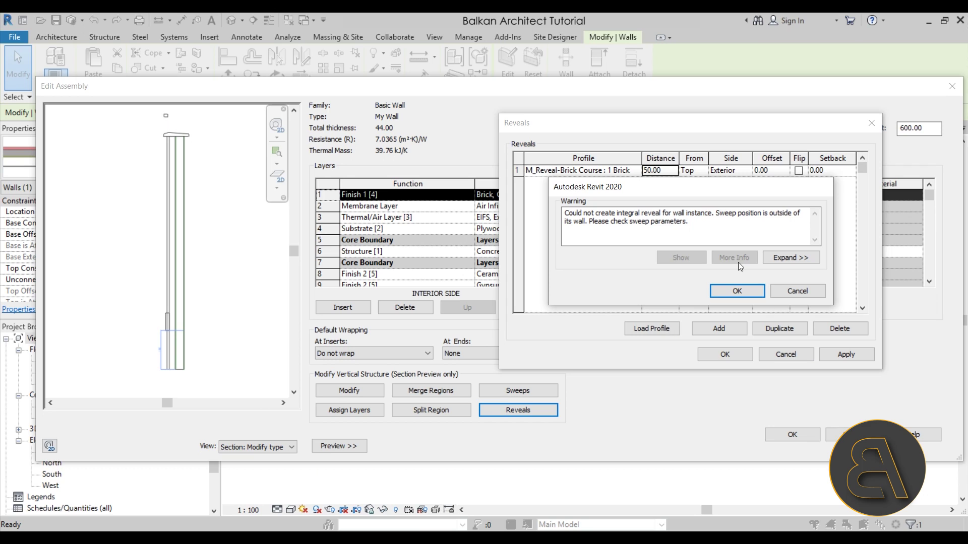
left_click(794, 301)
left_click(659, 171)
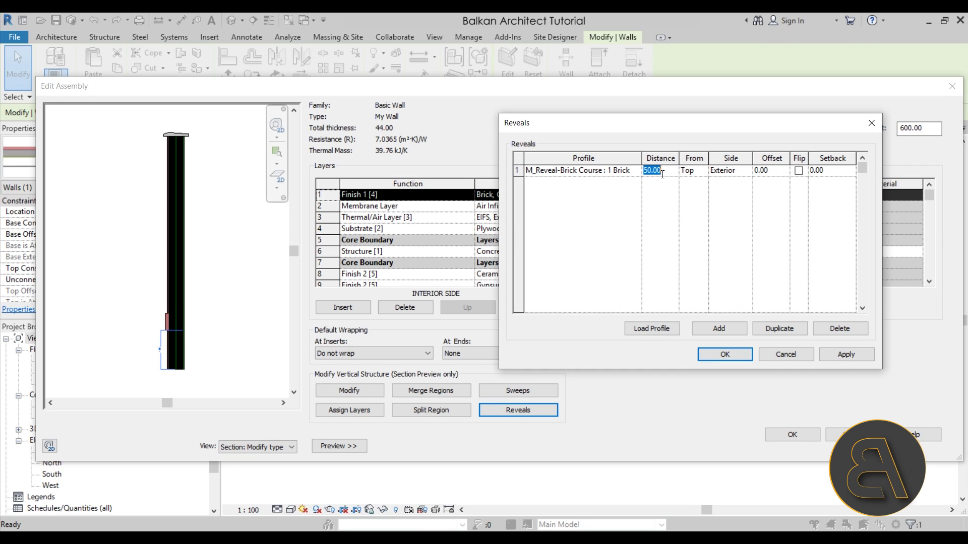
type("-50")
key("Tab")
left_click(846, 355)
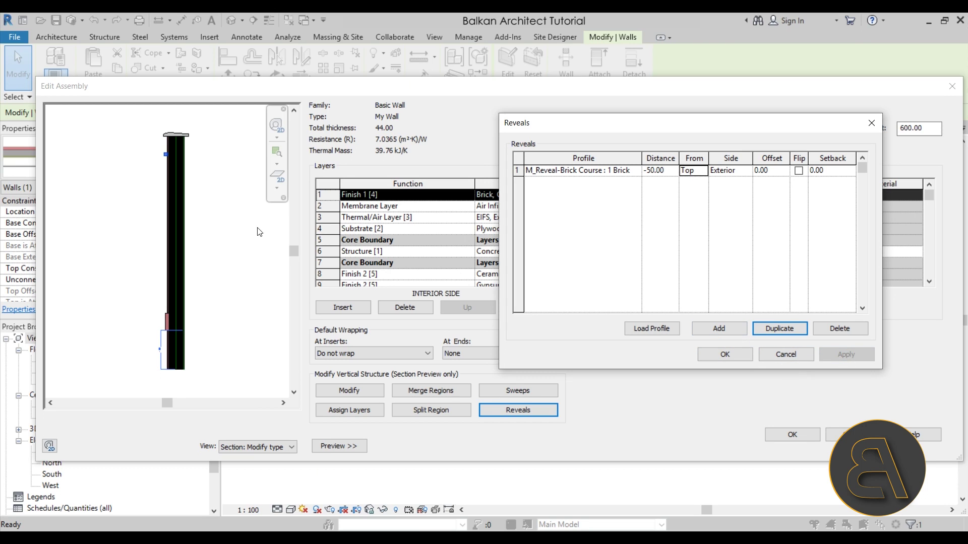
Set the reveal's offset to 3.00, after trying -3.00, and accept the Reveals
left_click(773, 171)
type("-3")
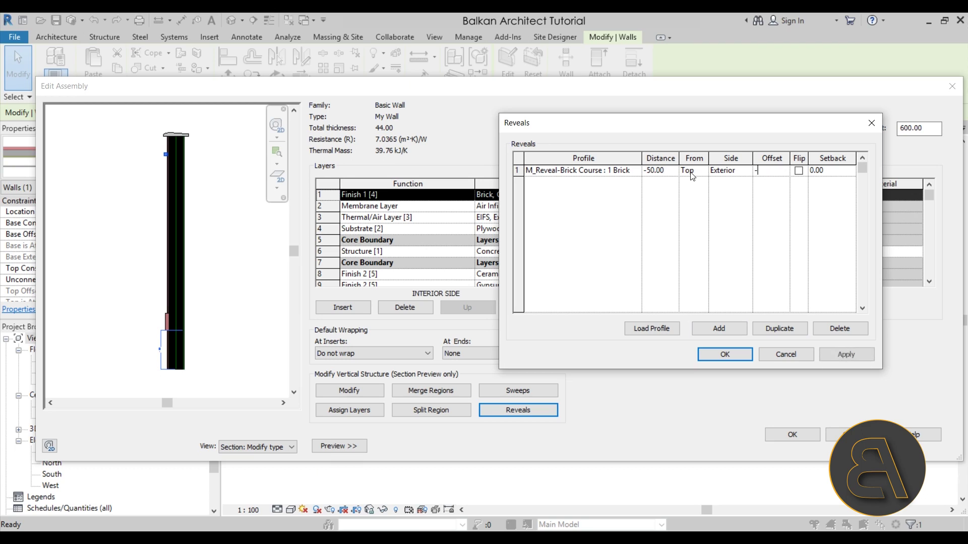
key("Tab")
left_click(846, 354)
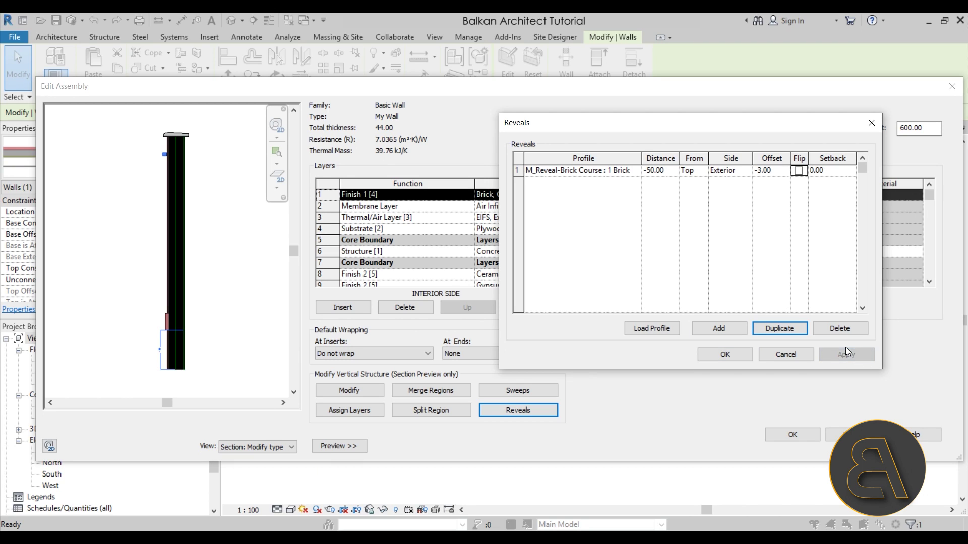
type("3")
key("Tab")
left_click(835, 348)
left_click(721, 357)
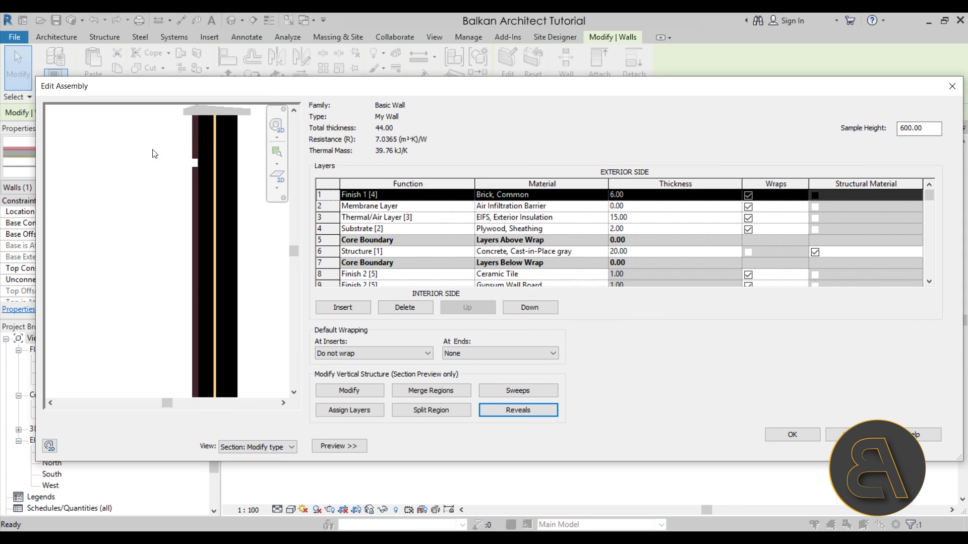
Change the Brick Course reveal's offset to 0.00 and accept the assembly edits
scroll(212, 174, "up", 4)
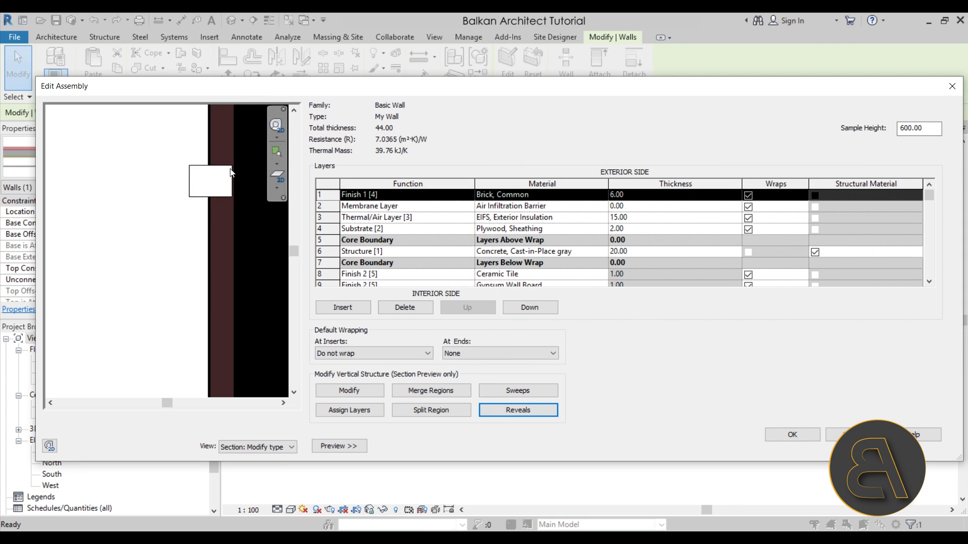
scroll(241, 164, "up", 2)
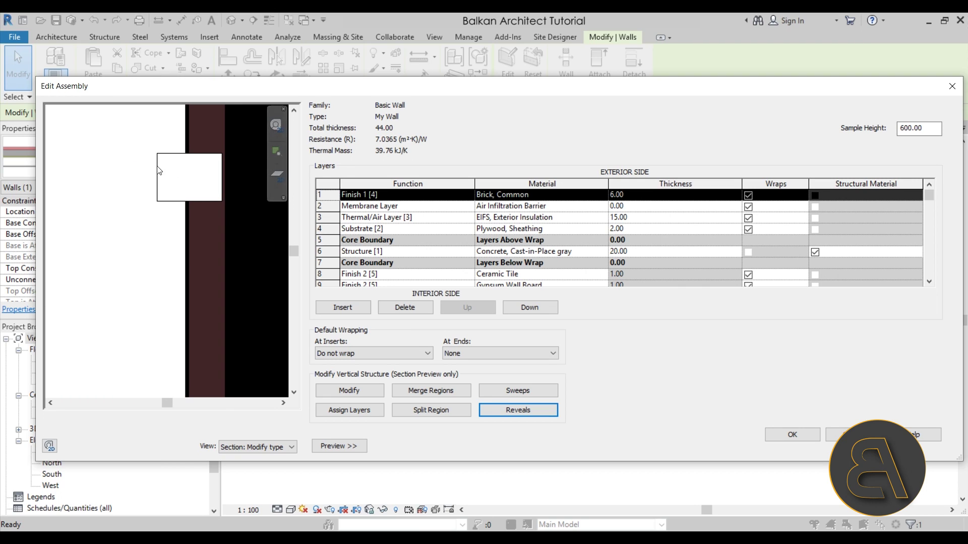
scroll(154, 177, "down", 4)
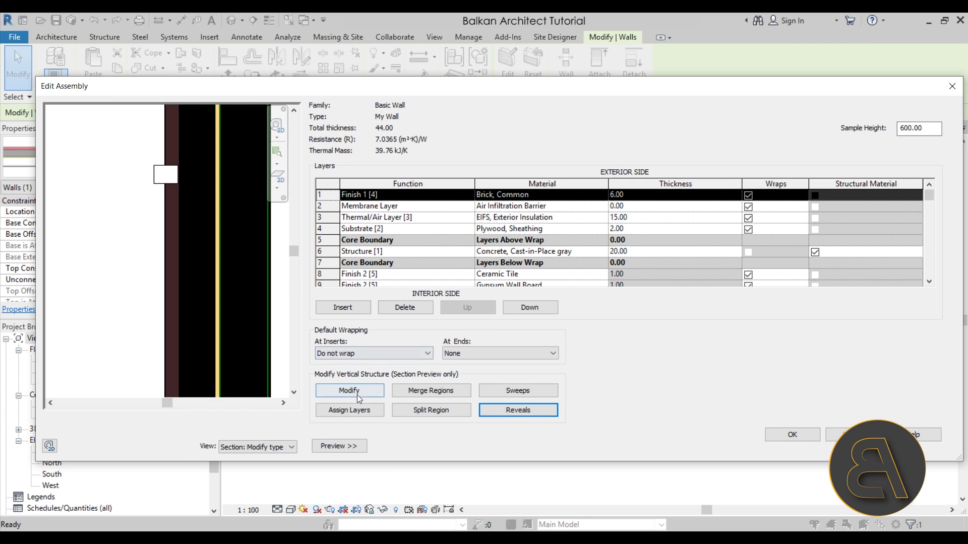
left_click(521, 412)
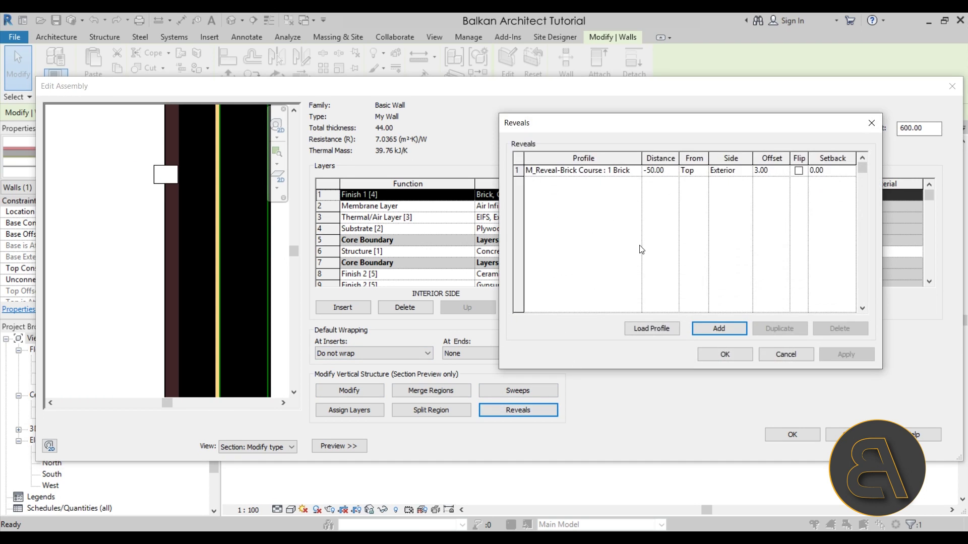
left_click(774, 171)
double_click(774, 172)
type("0")
key("Tab")
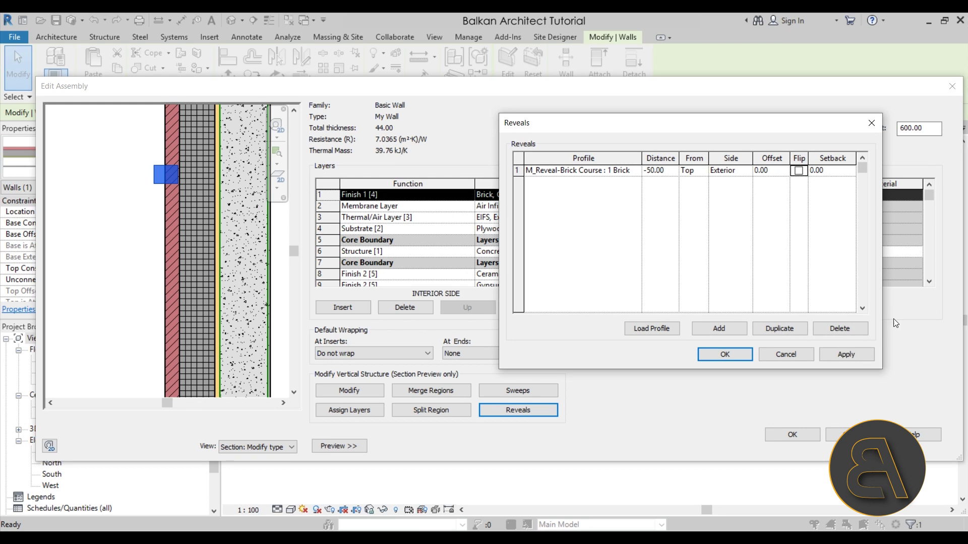
left_click(852, 353)
left_click(747, 354)
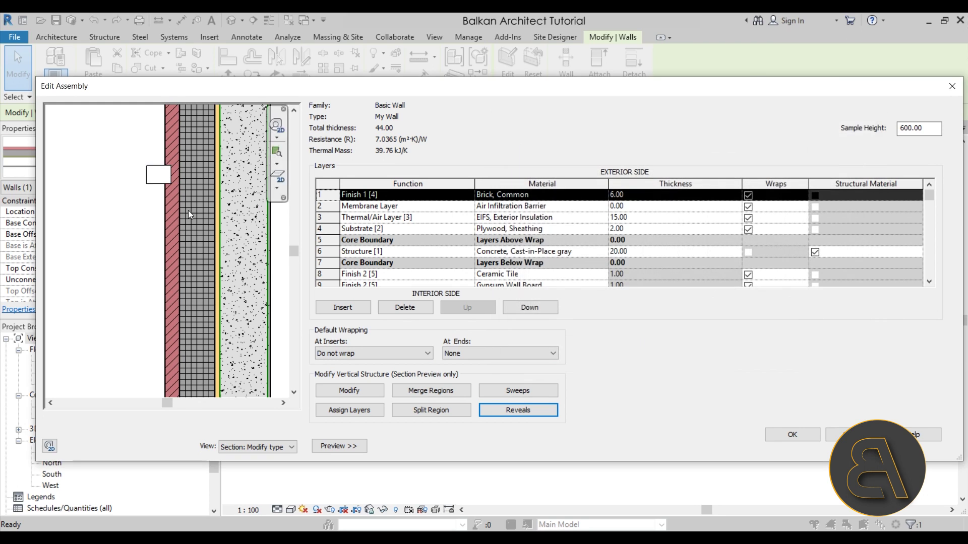
scroll(161, 181, "up", 4)
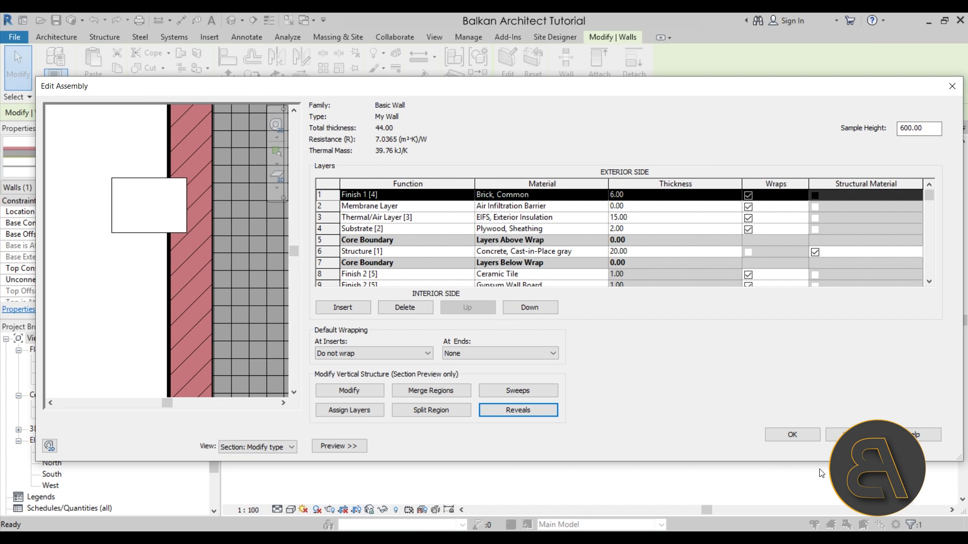
left_click(812, 437)
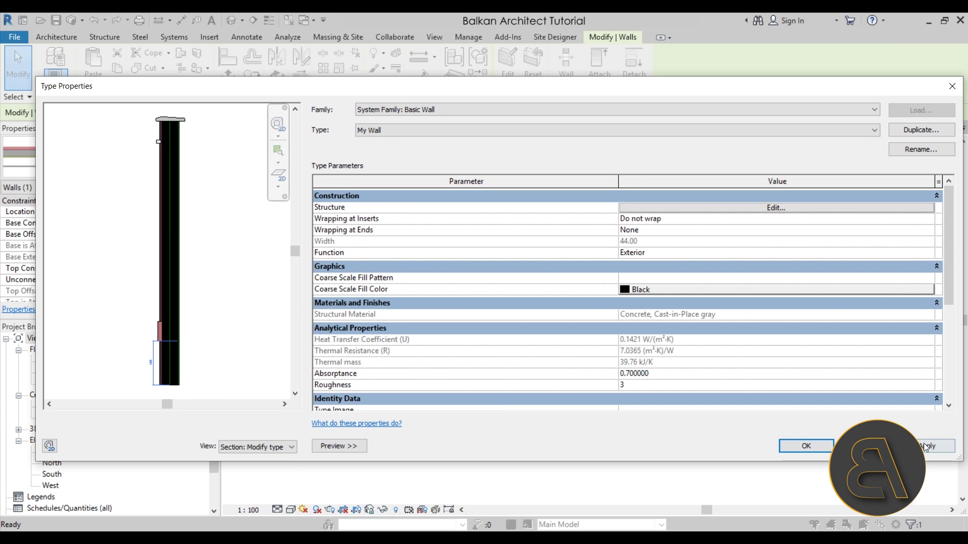
Accept My Wall's type and orbit the 3D view to inspect cap, reveal and brick band
left_click(806, 446)
left_click(504, 395)
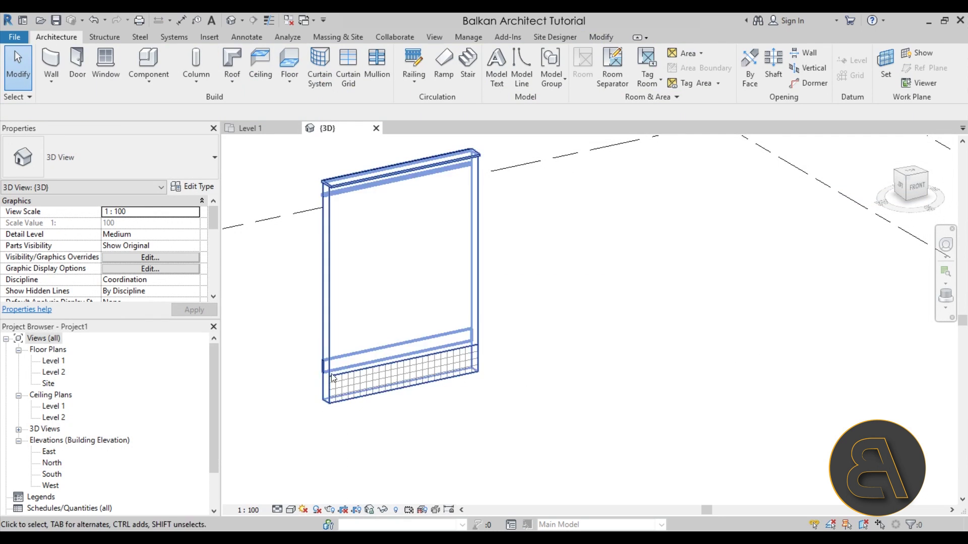
middle_click_drag(270, 342, 386, 386, "shift")
scroll(373, 383, "up", 6)
scroll(309, 407, "down", 5)
scroll(287, 226, "up", 4)
scroll(378, 323, "up", 2)
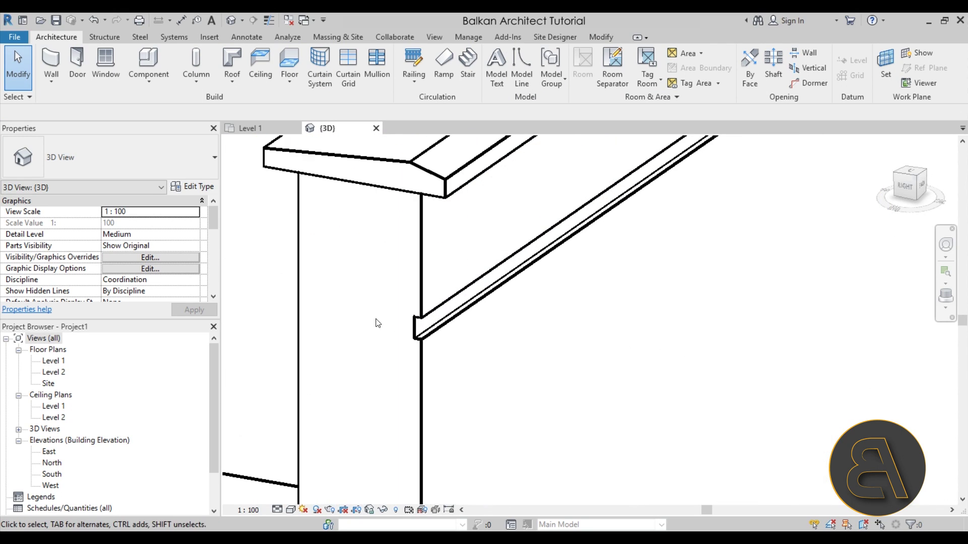
scroll(381, 325, "down", 2)
middle_click_drag(425, 316, 339, 288, "shift")
scroll(277, 287, "down", 4)
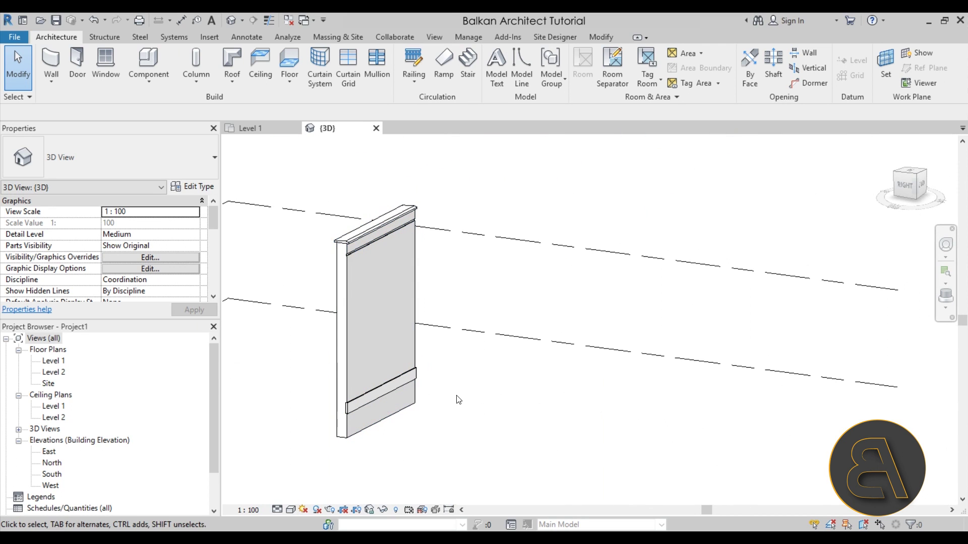
scroll(355, 416, "up", 2)
scroll(447, 373, "down", 2)
middle_click_drag(417, 405, 452, 418, "shift")
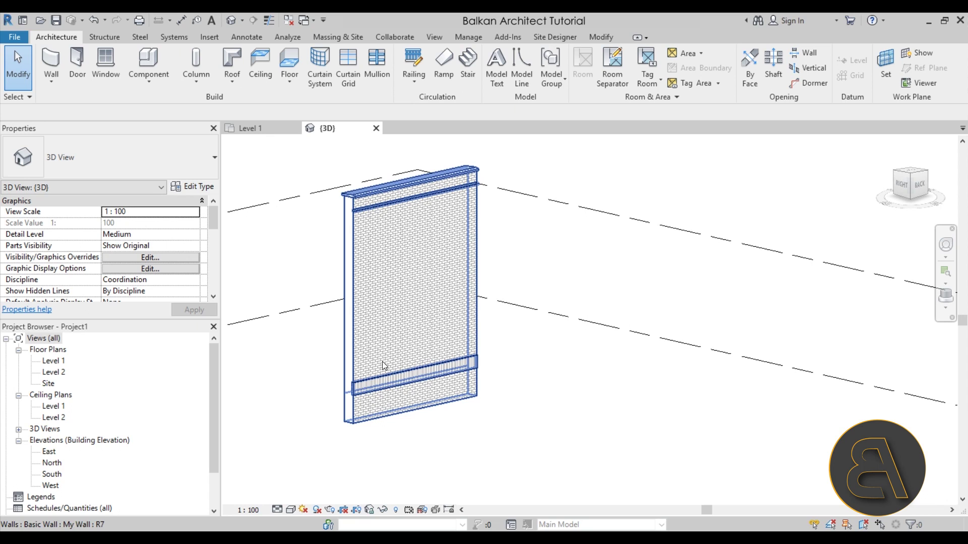